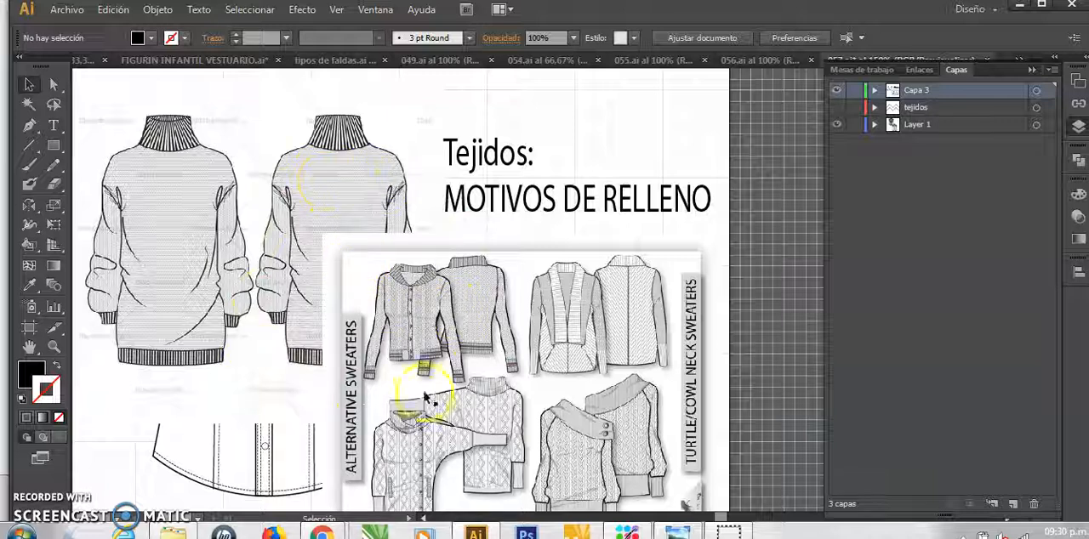
Hide the Capa 3 layer and show the tejidos layer
left_click(838, 92)
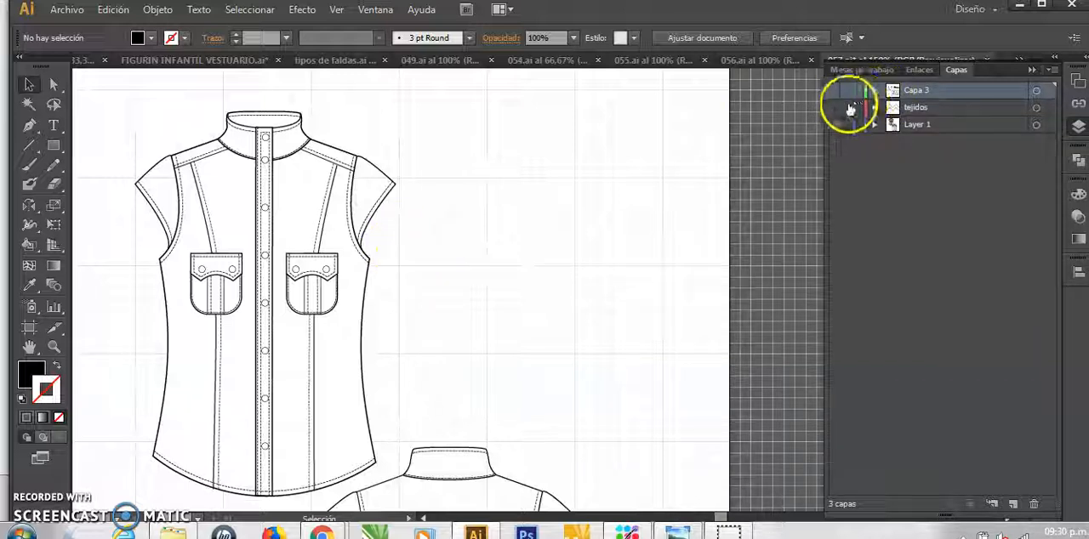
left_click(837, 109)
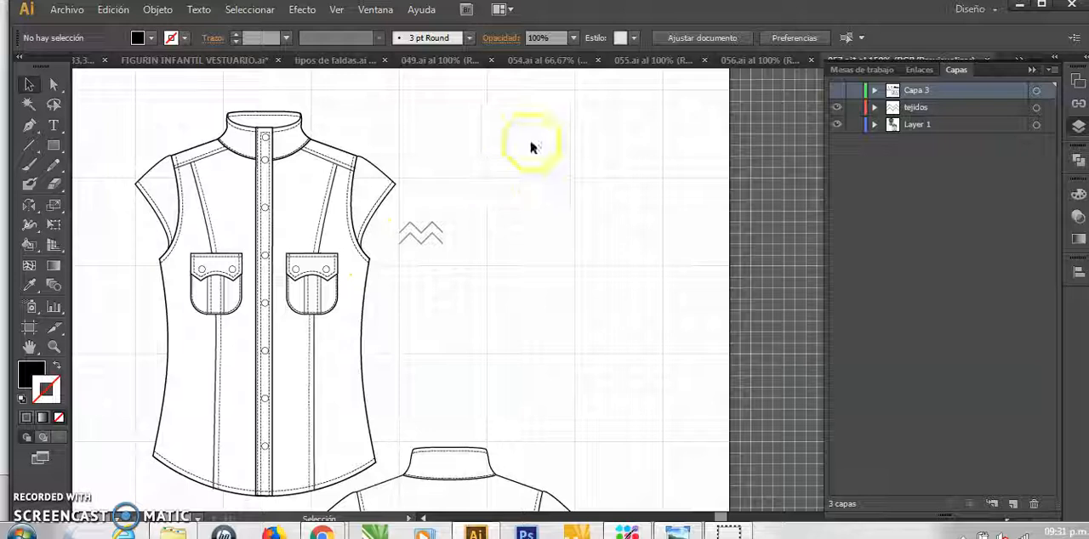
left_click(336, 10)
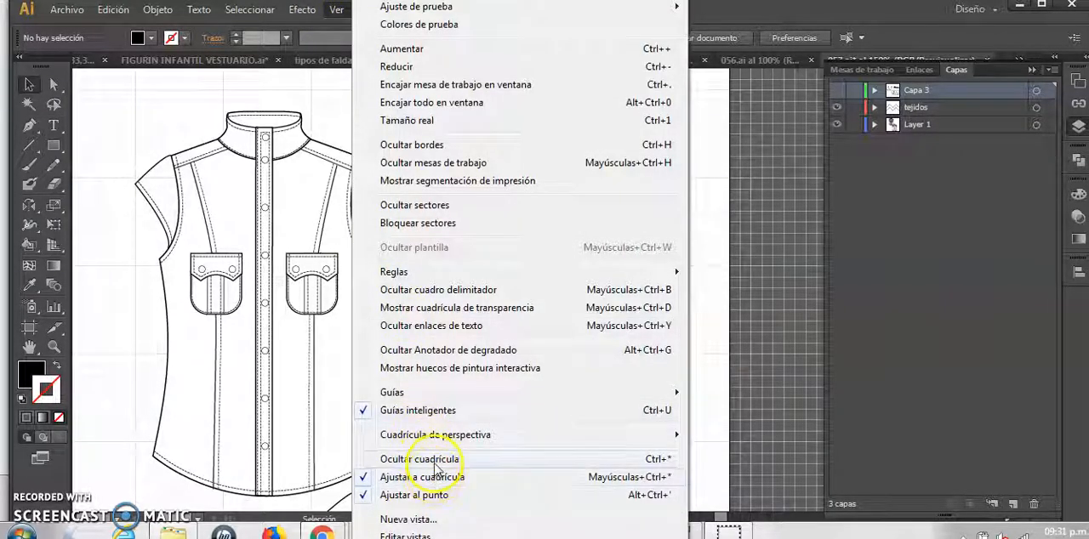
left_click(729, 208)
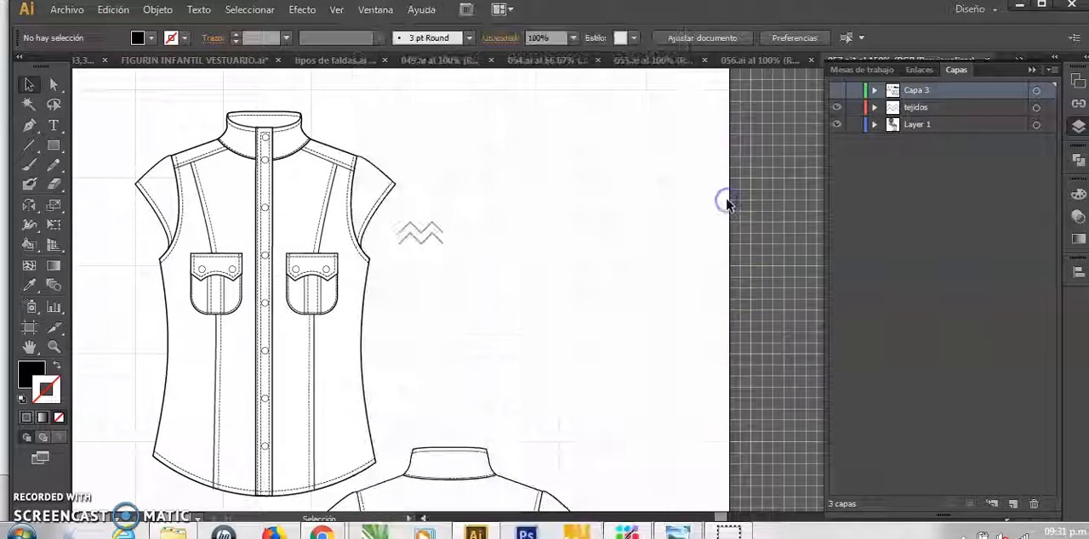
Scale the two zigzag lines beside the shirt proportionally down to about half their size
key("ctrl+plus")
key("ctrl+plus")
key("ctrl+plus")
key("space")
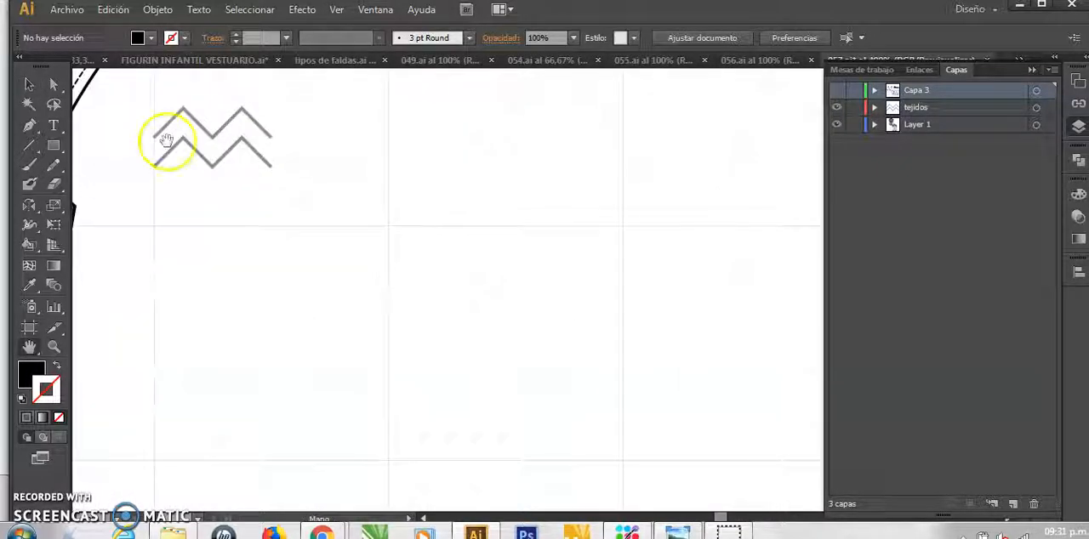
left_click_drag(179, 114, 544, 308)
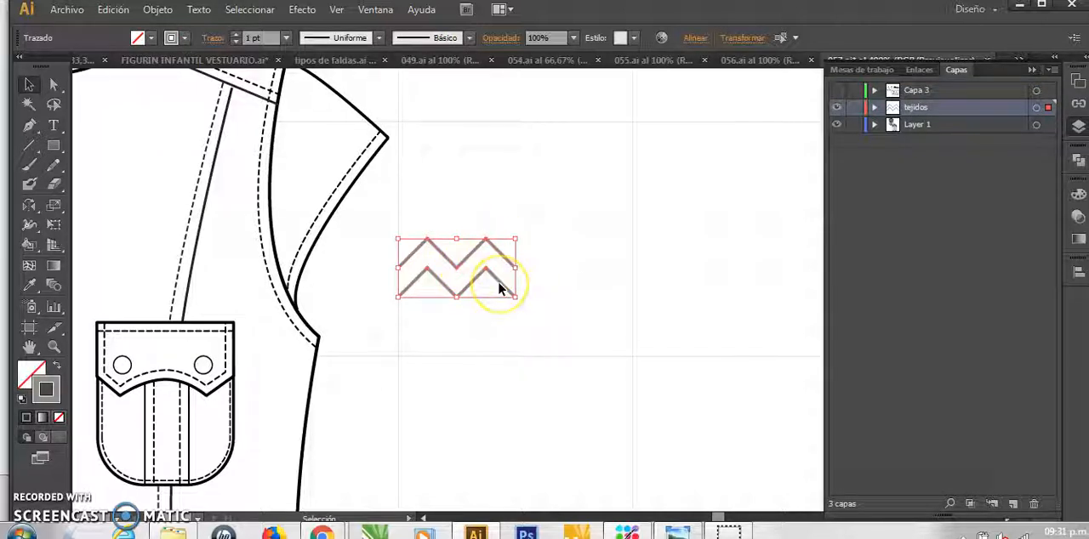
left_click_drag(515, 239, 474, 273)
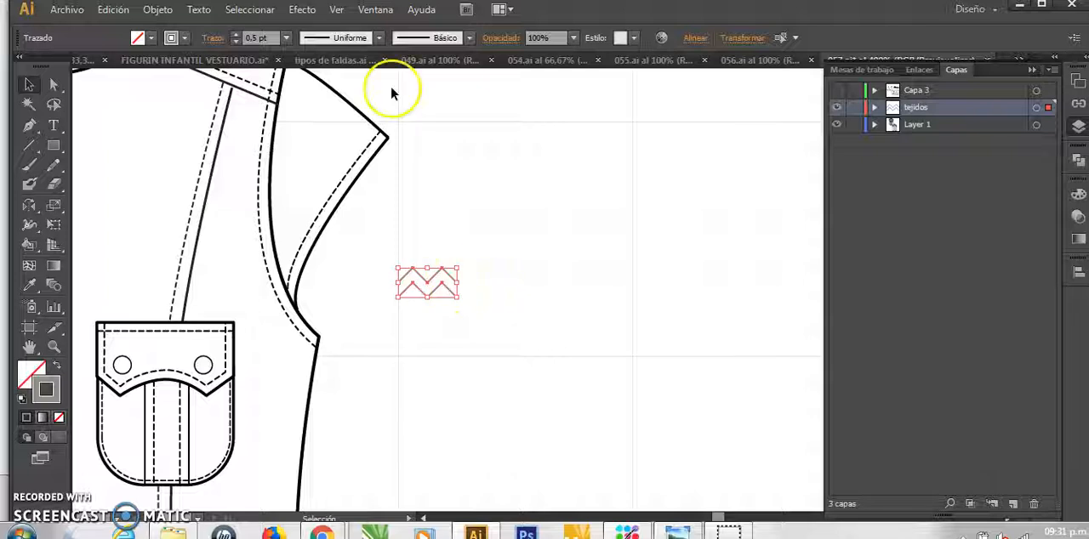
Create a new pattern from the selected zigzag lines and dismiss the notice about the added swatch
left_click(158, 17)
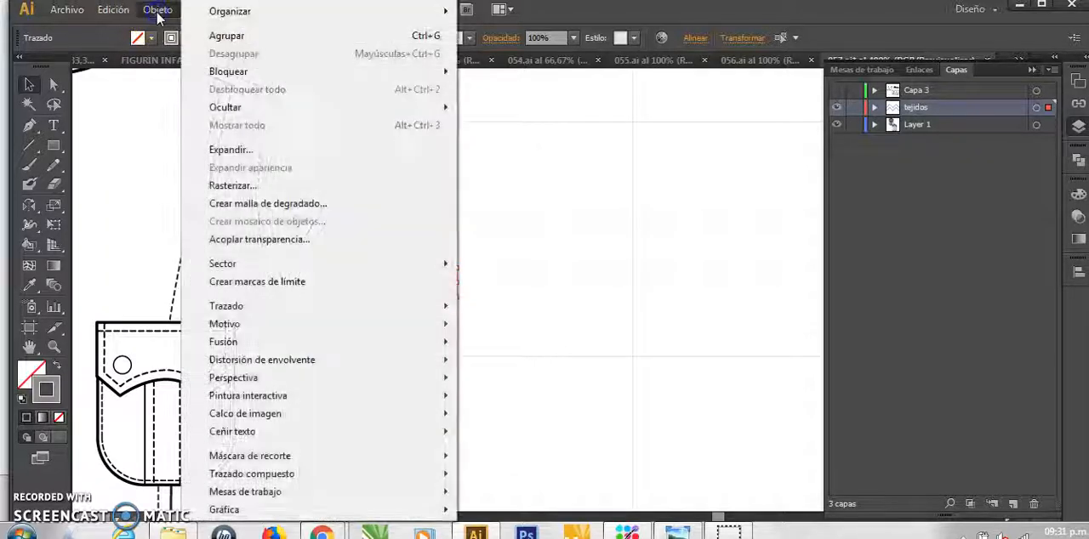
left_click(279, 331)
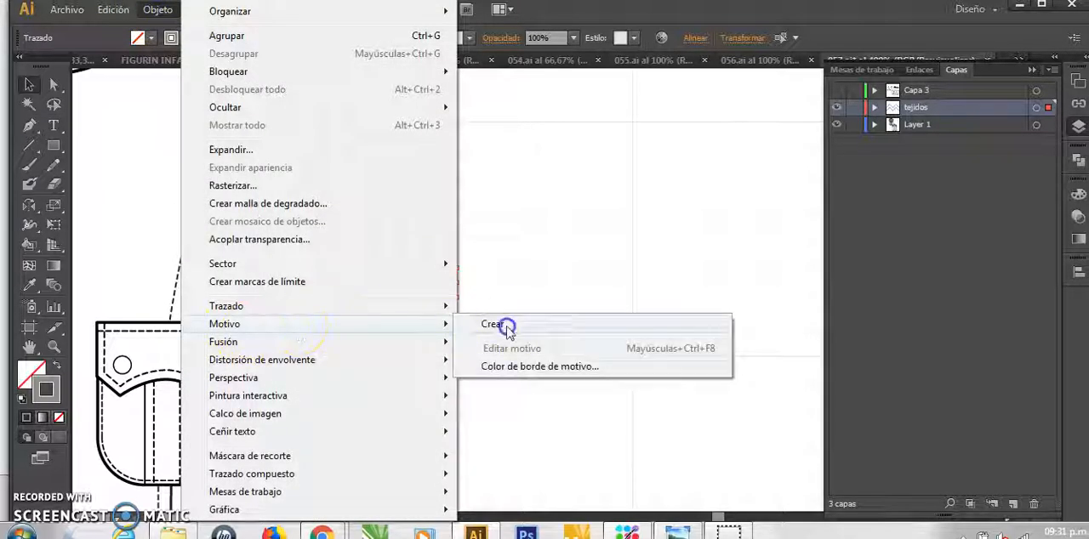
left_click(481, 329)
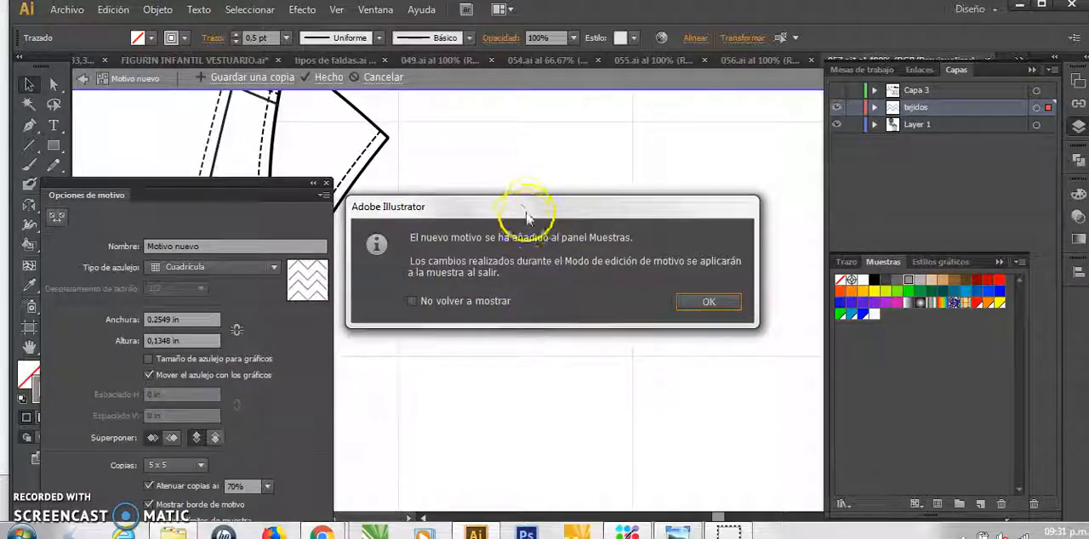
left_click(710, 302)
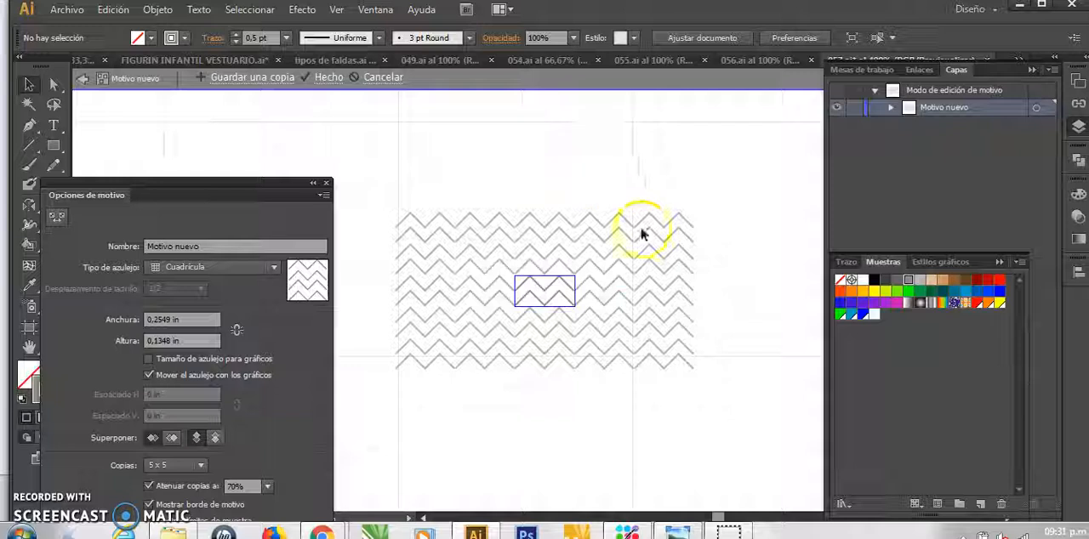
Set the number of displayed pattern copies to 9 x 9
left_click_drag(186, 183, 192, 131)
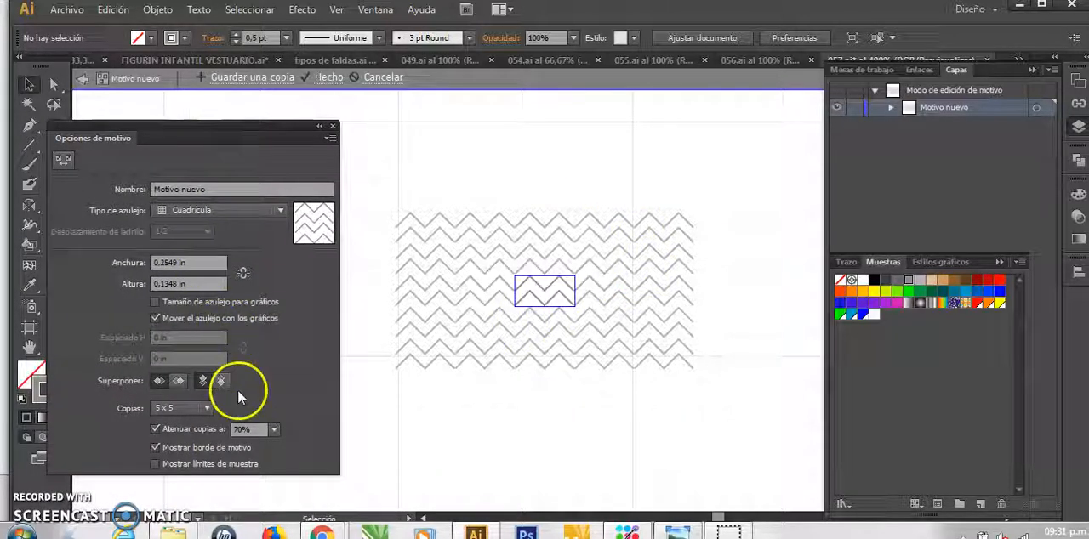
left_click(208, 409)
left_click(178, 390)
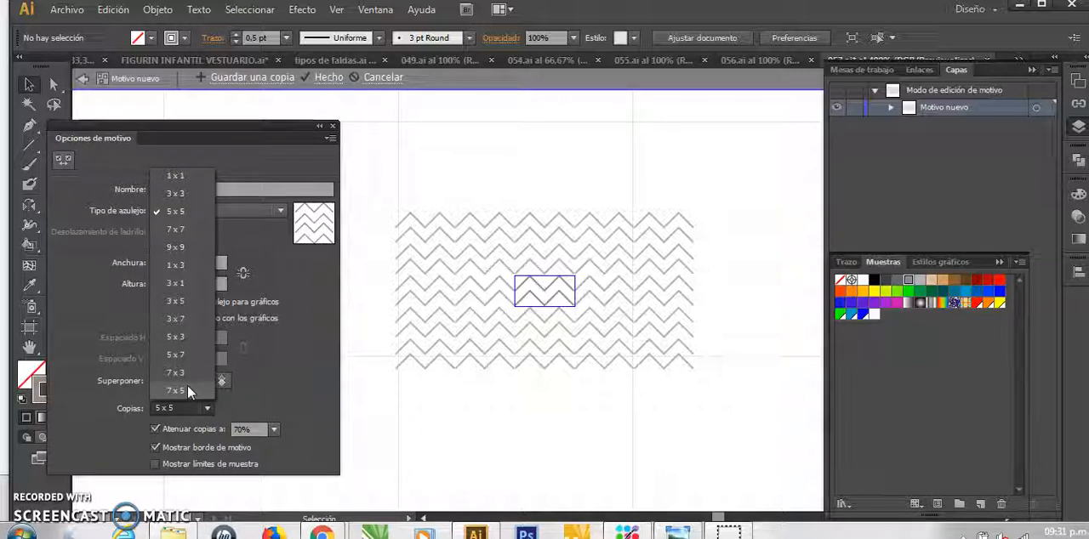
left_click(193, 250)
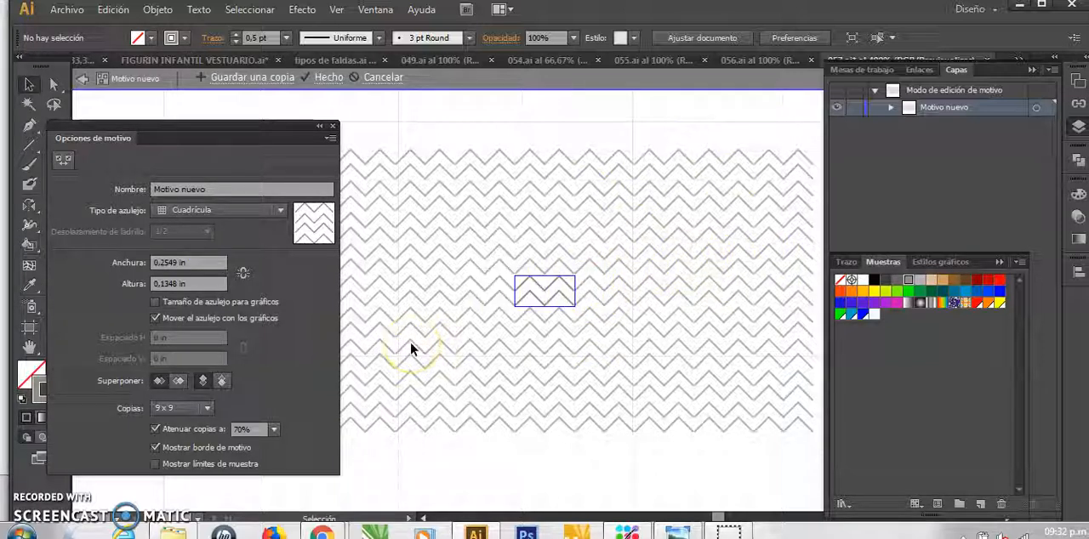
Set the width of the pattern tile to 0.255 in
left_click(195, 271)
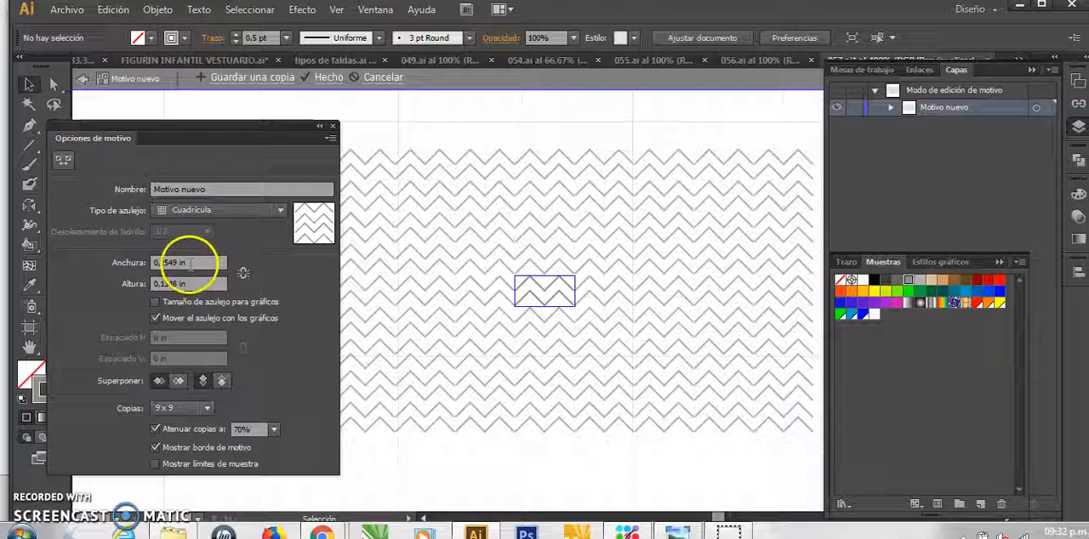
left_click(190, 265)
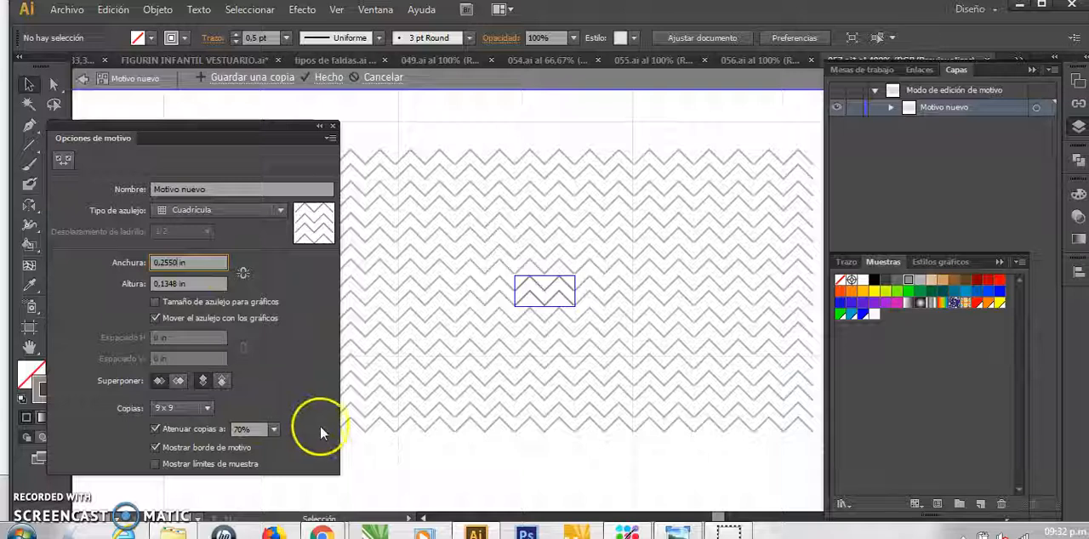
left_click(194, 281)
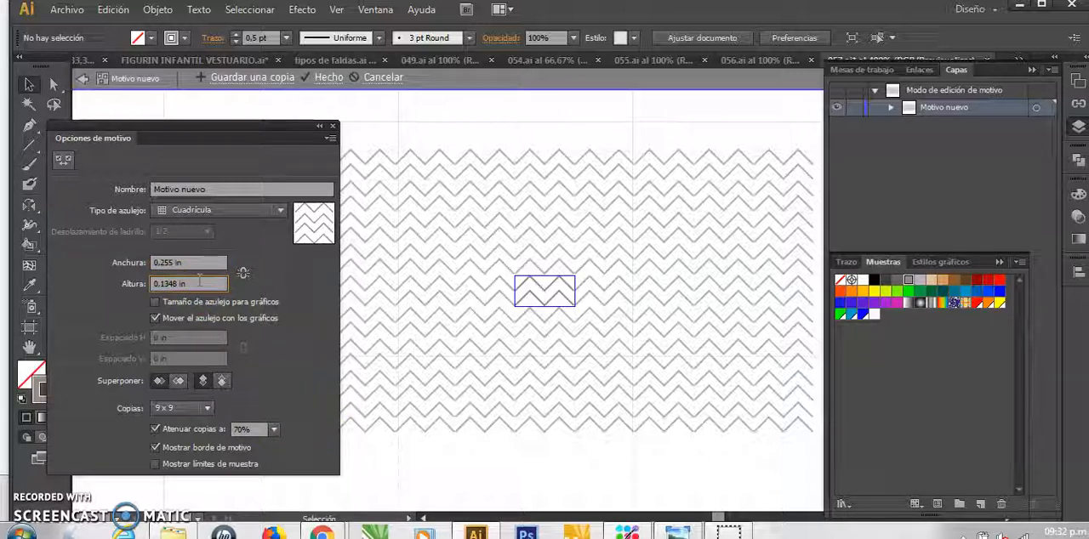
left_click(208, 265)
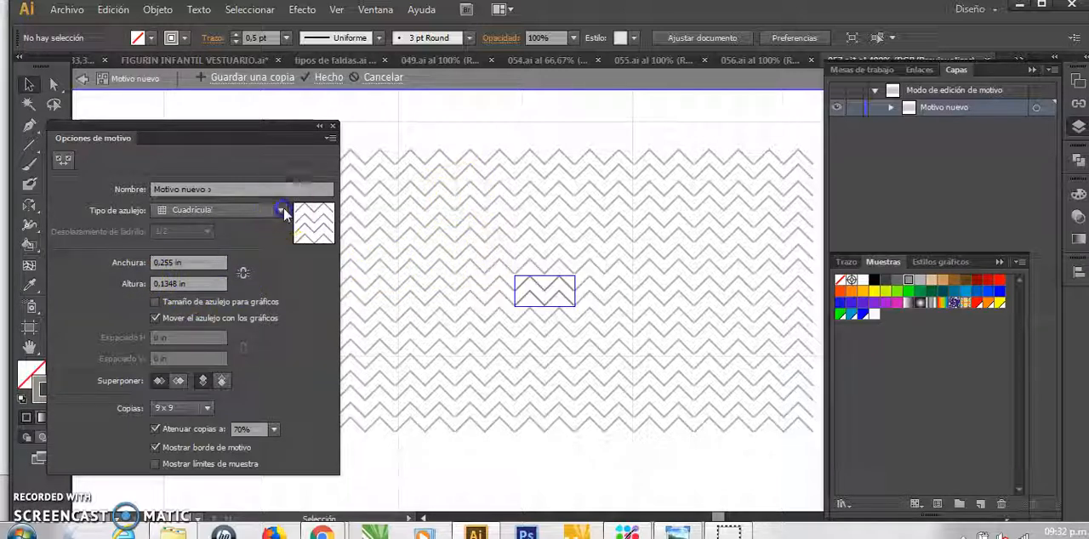
Try the tile types Ladrillo por fila, Ladrillo por columna, Hexadecimal por columna and Hexadecimal por fila on the zigzag pattern
left_click(280, 210)
left_click(212, 247)
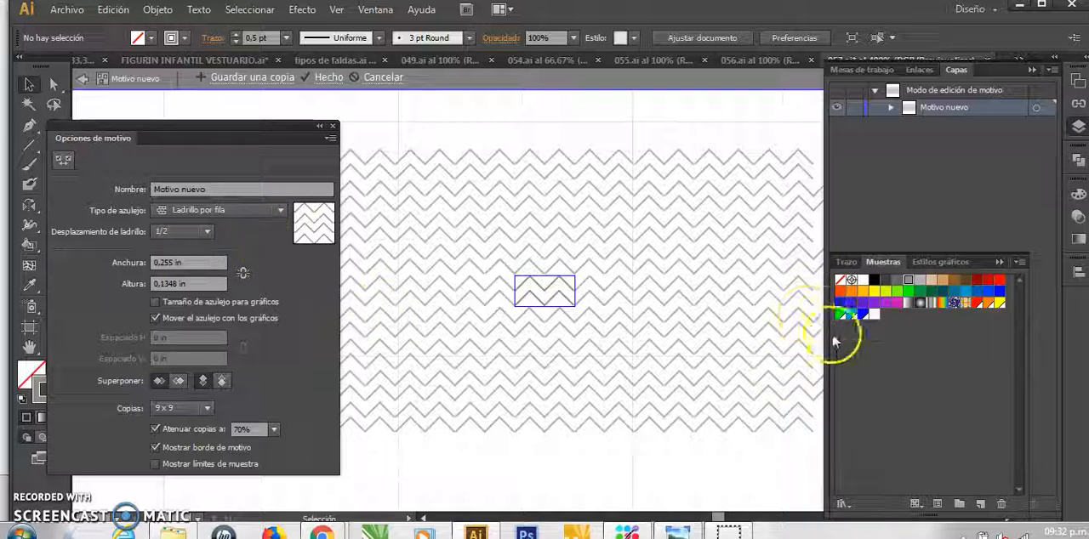
left_click(279, 210)
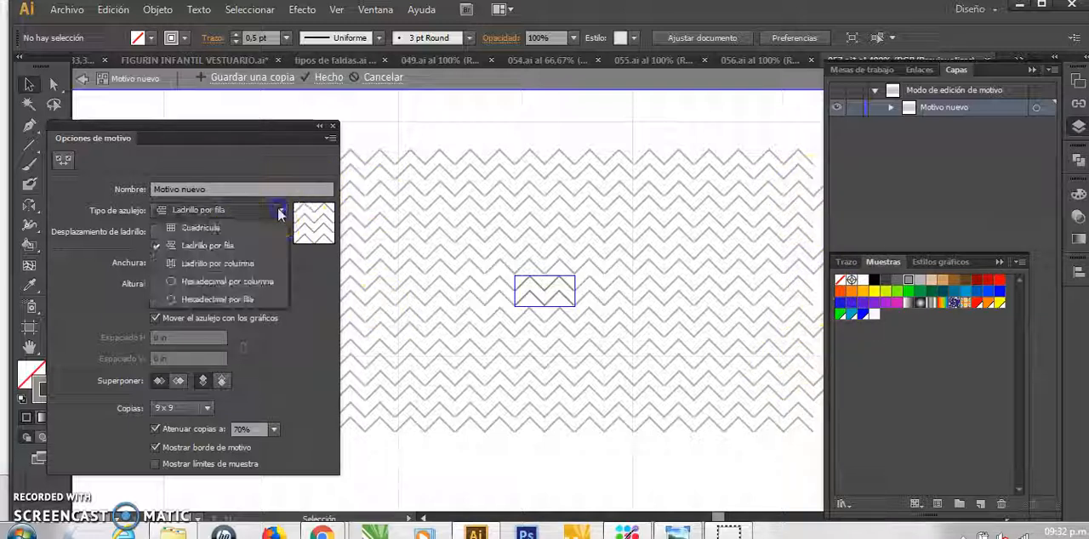
left_click(217, 262)
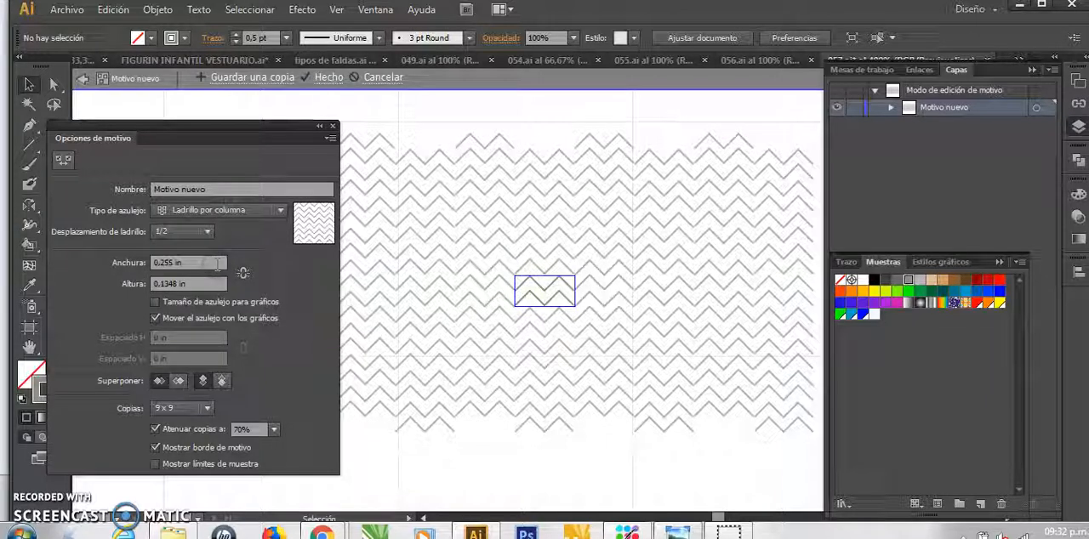
left_click(280, 210)
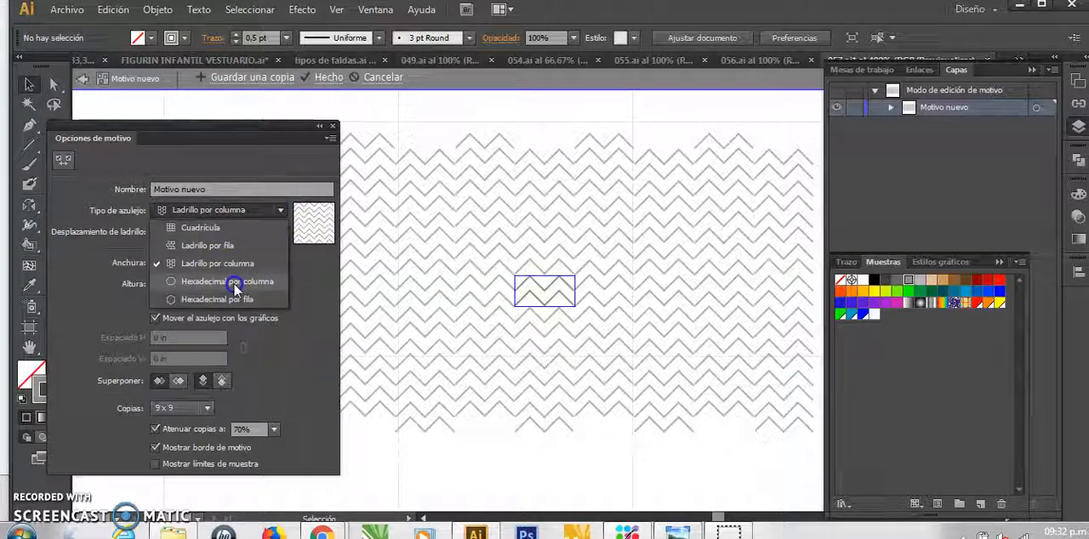
left_click(235, 285)
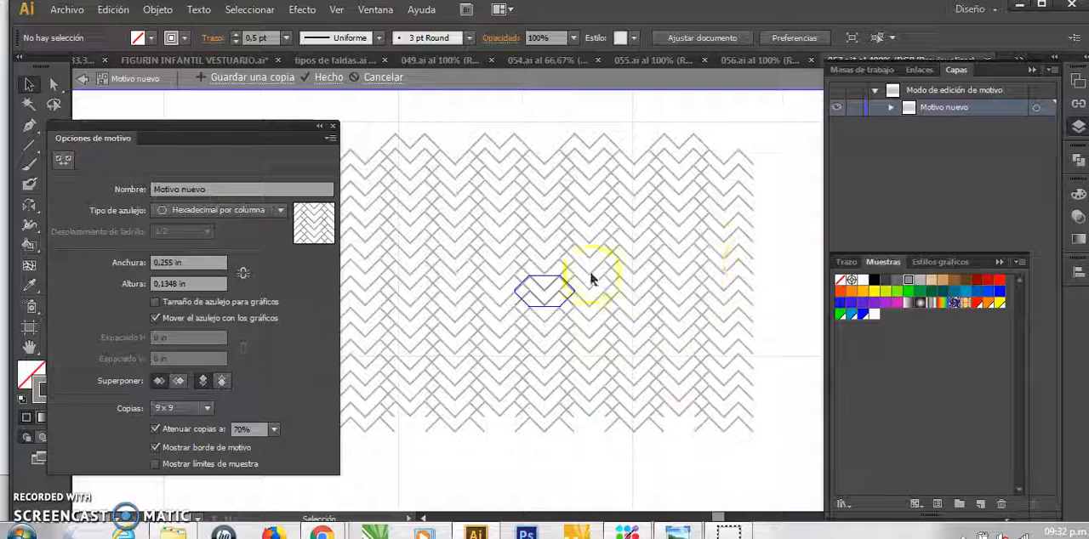
left_click(280, 210)
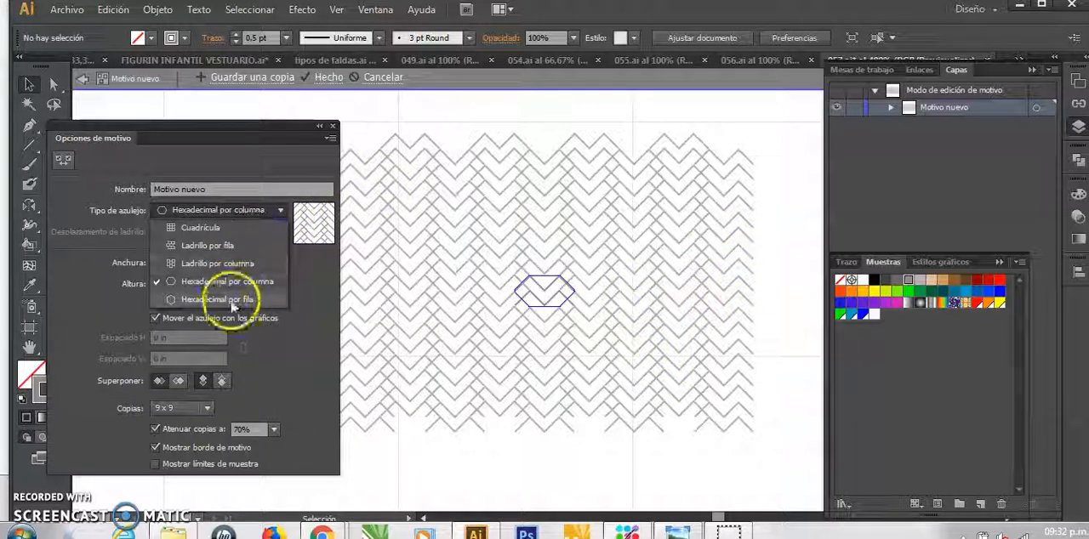
left_click(233, 300)
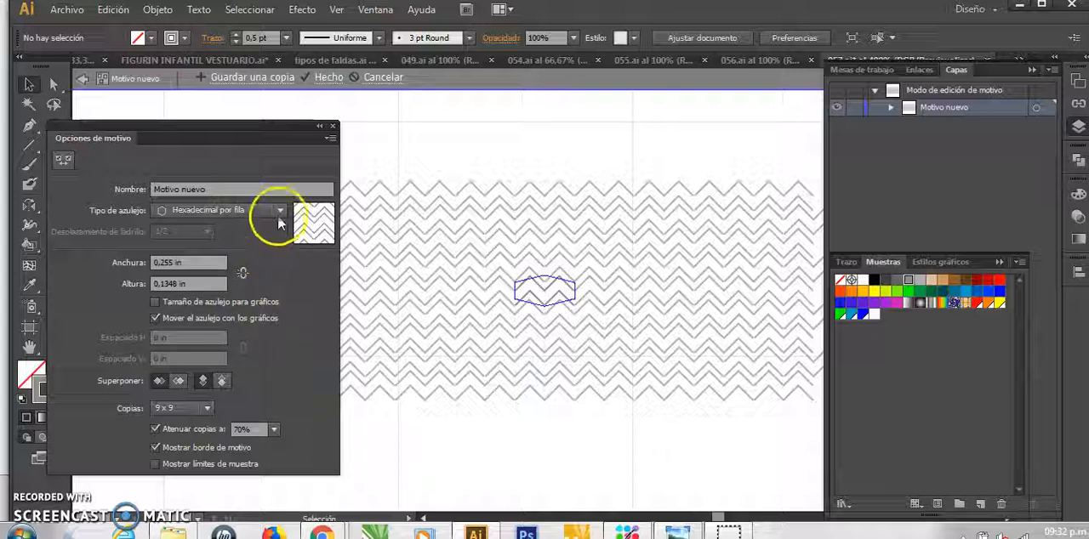
Set the tile type back to Cuadrícula and finish editing the zigzag pattern
left_click(279, 210)
left_click(225, 231)
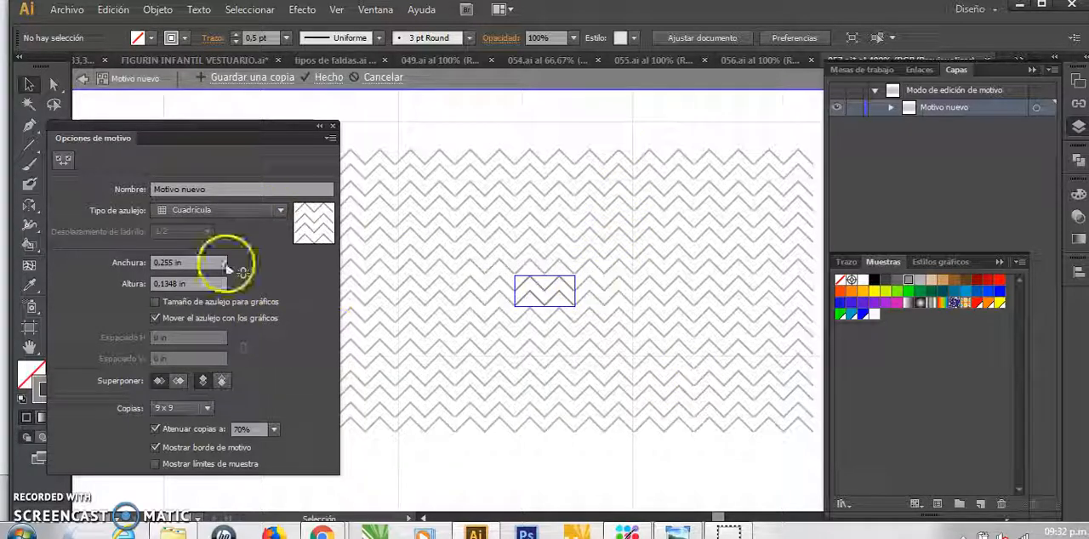
left_click(318, 77)
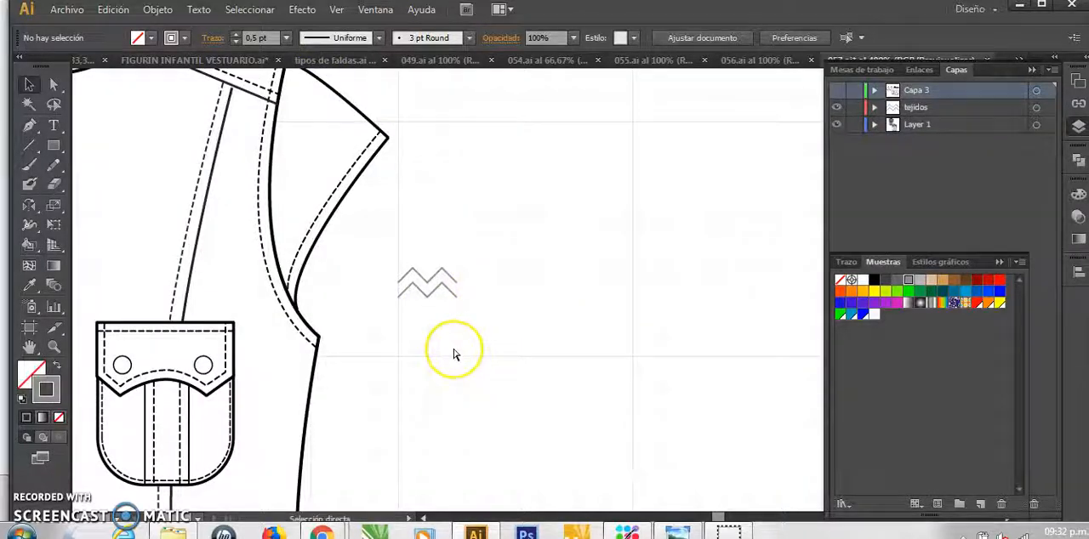
Isolate the front-view shirt group and fill its body shape with the new zigzag pattern swatch
key("ctrl+minus")
key("ctrl+minus")
key("ctrl+minus")
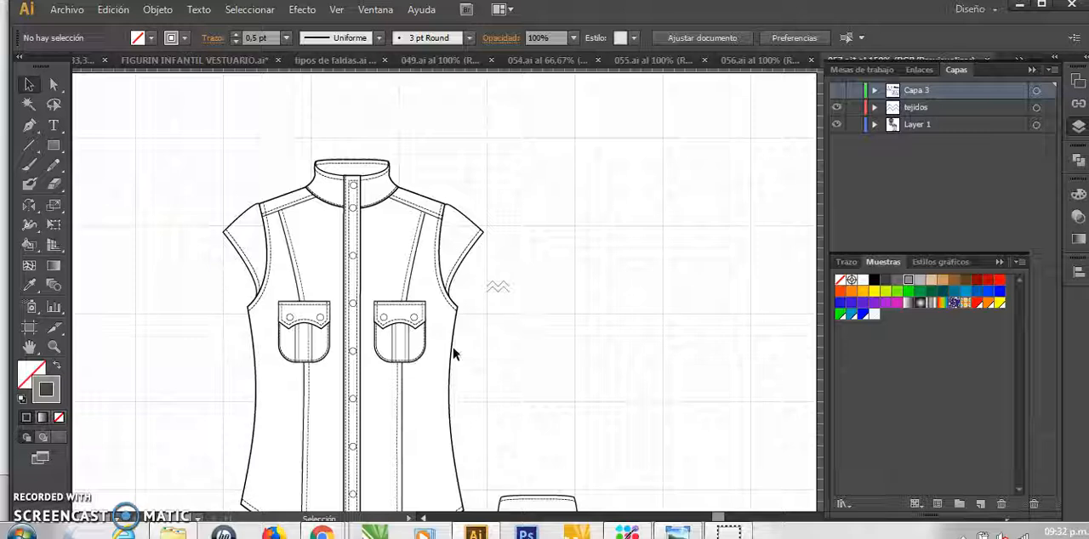
left_click(451, 351)
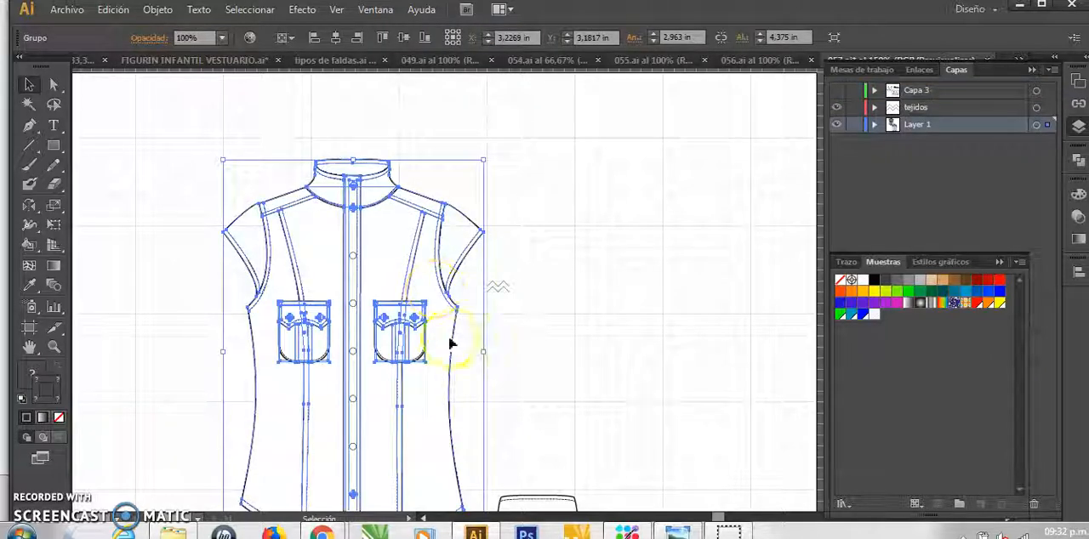
key("space")
left_click_drag(451, 350, 406, 301)
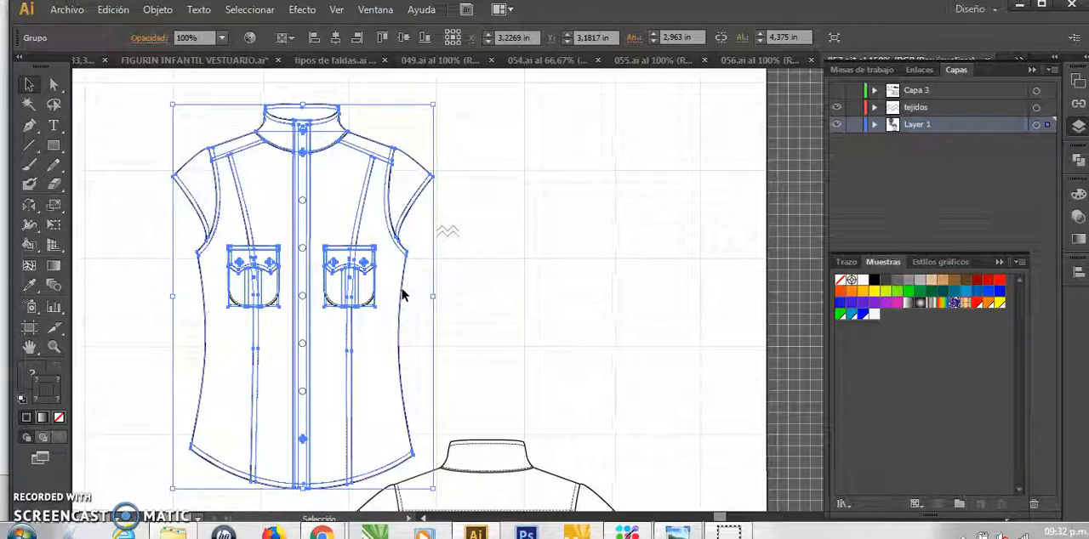
double_click(403, 293)
left_click(403, 293)
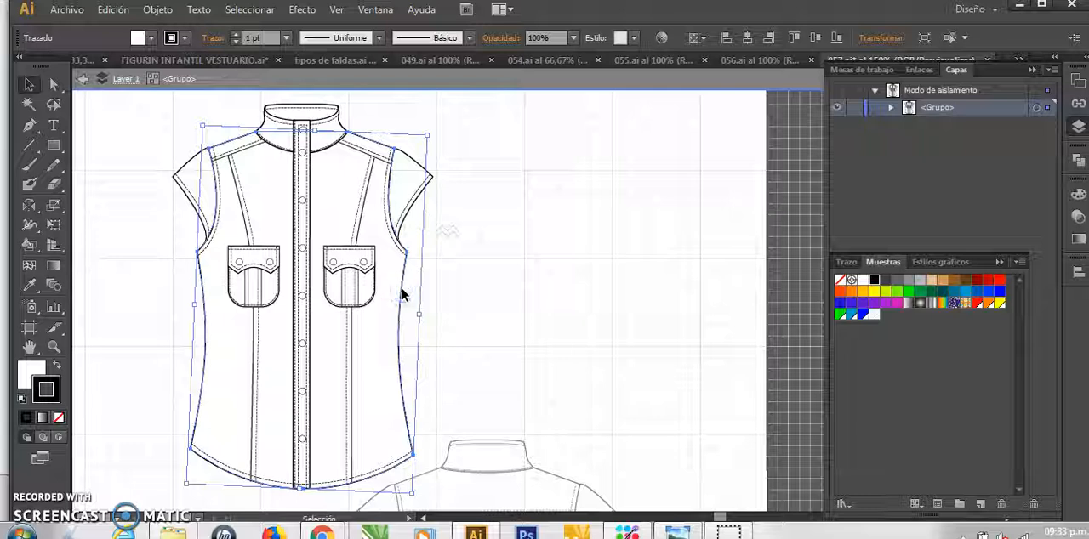
left_click(34, 372)
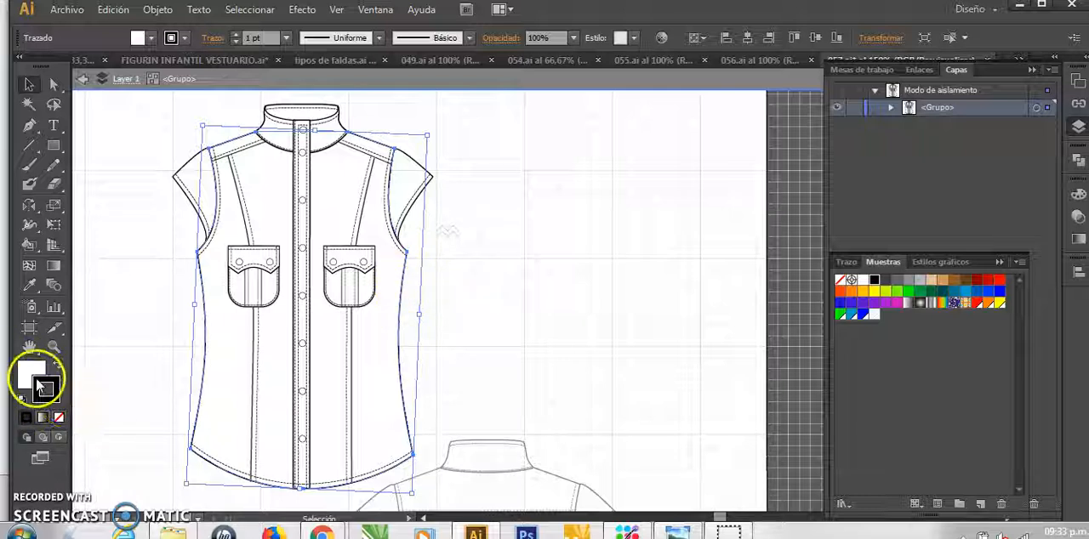
left_click(150, 39)
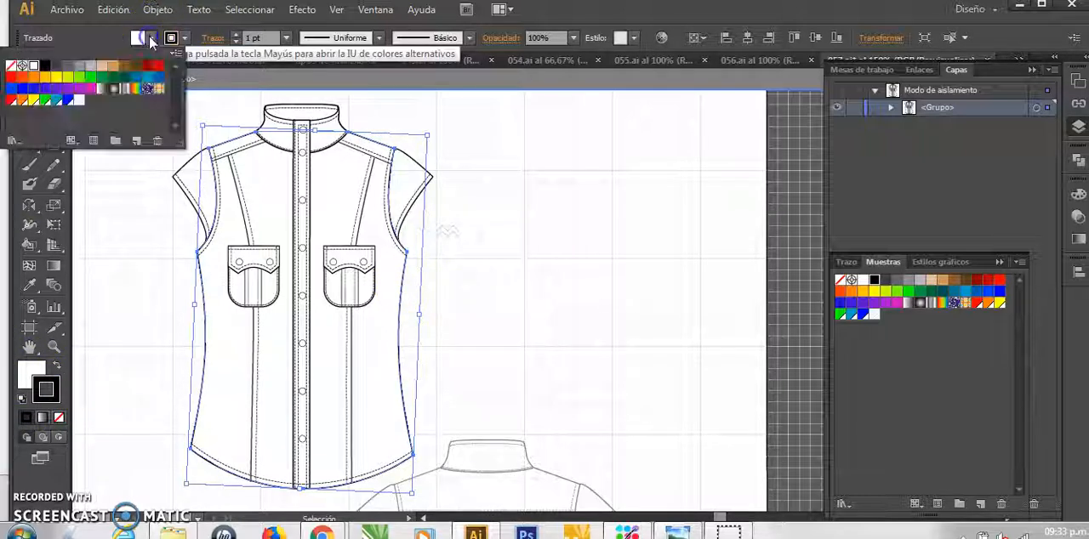
left_click(79, 103)
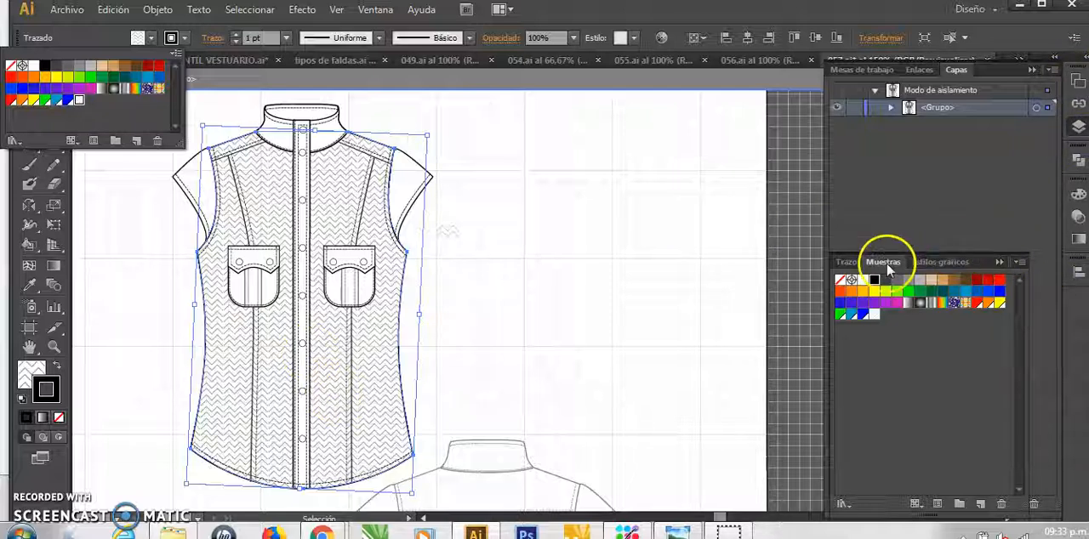
left_click(982, 266)
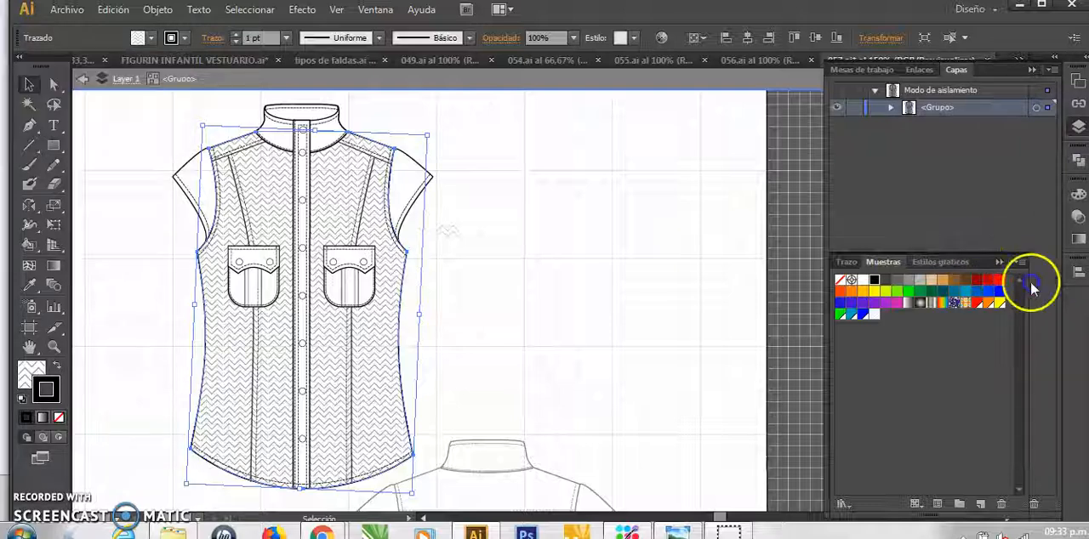
Show the document swatches and examine the zigzag fill up close around the shirt's pocket and armhole
left_click(1074, 303)
left_click_drag(1077, 307, 1077, 314)
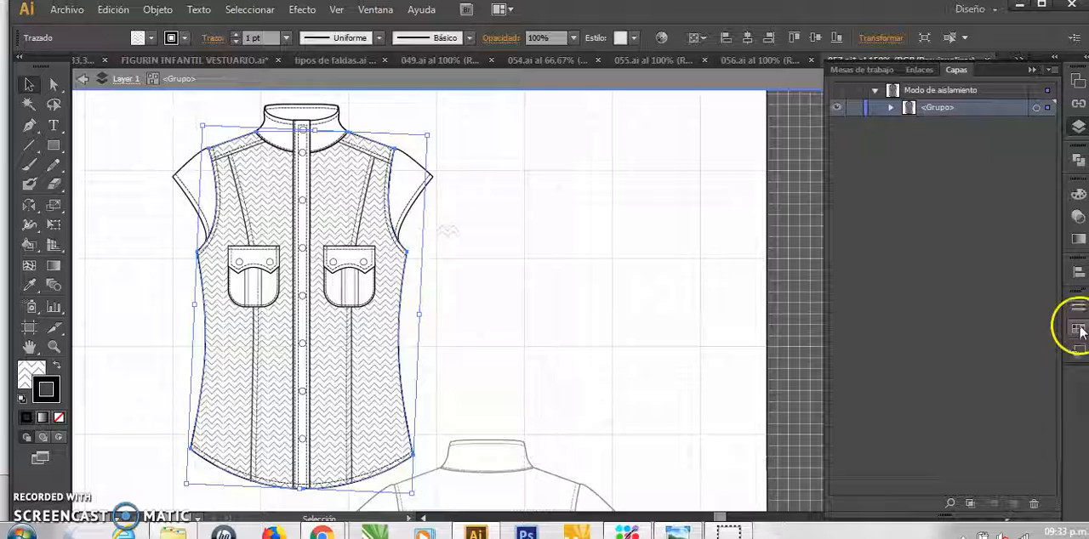
left_click(1078, 332)
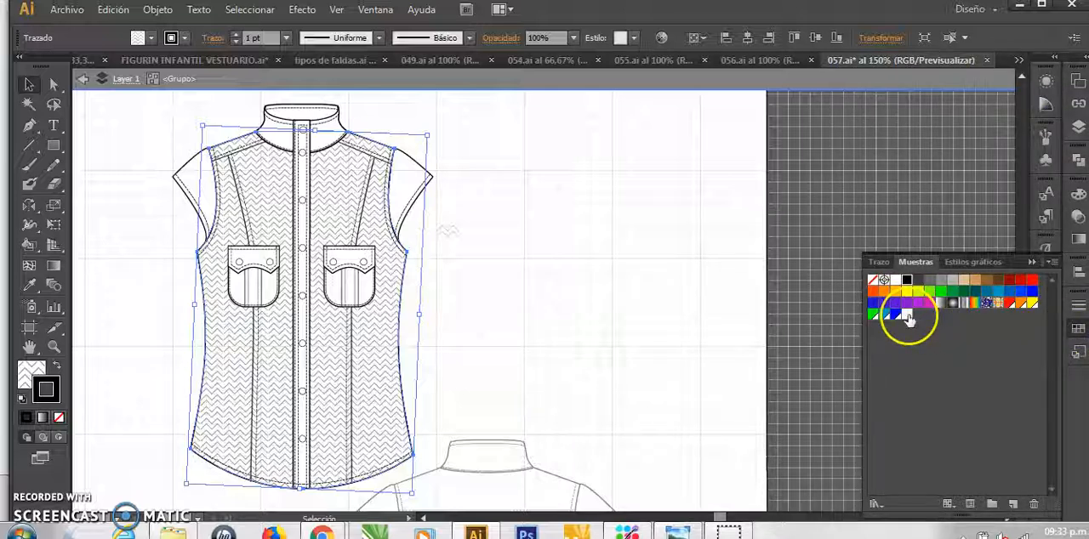
left_click(491, 309)
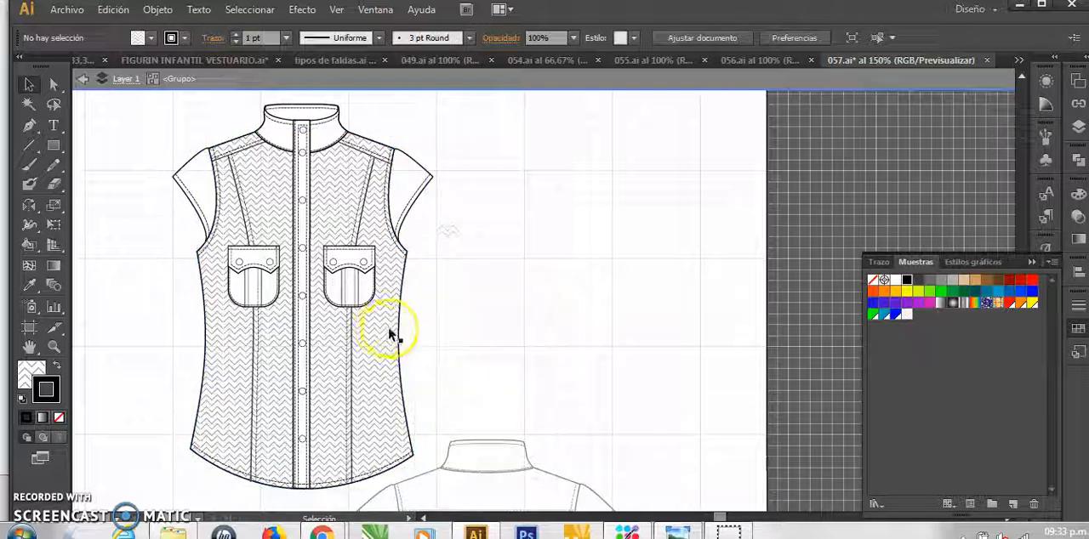
left_click(387, 325)
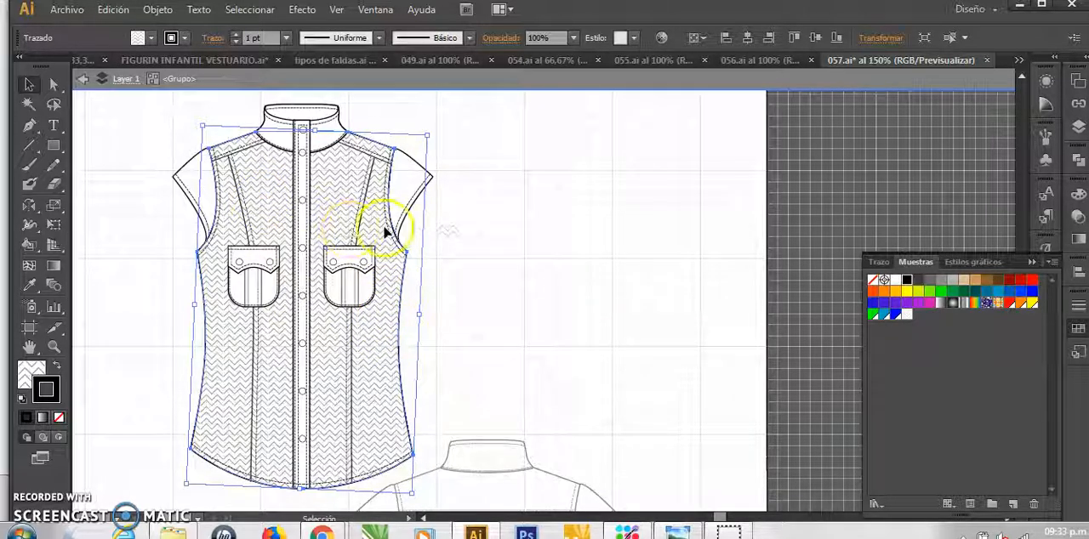
key("ctrl+plus")
key("ctrl+plus")
key("ctrl+plus")
left_click_drag(134, 243, 473, 336)
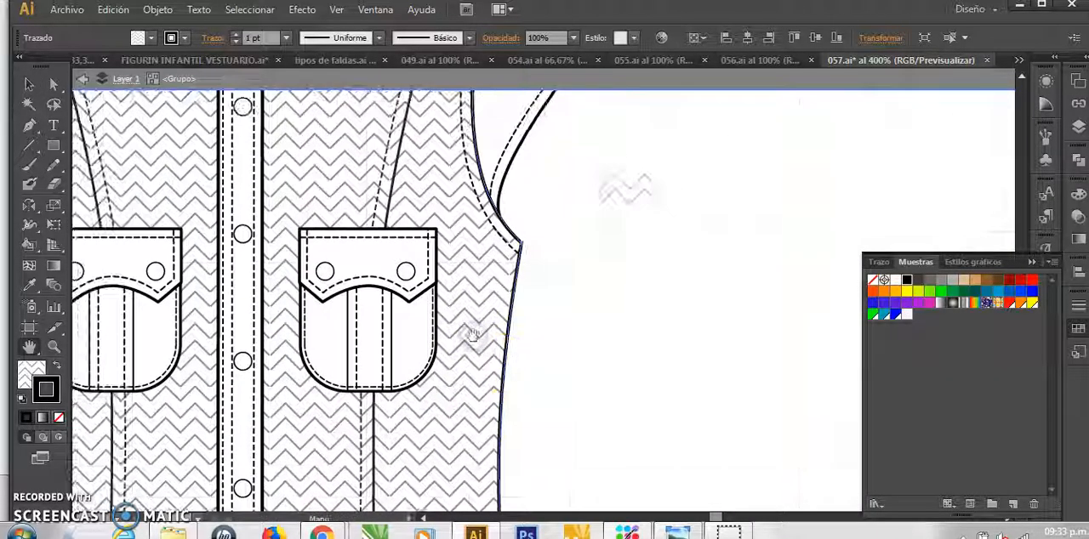
key("ctrl+minus")
key("ctrl+minus")
key("ctrl+minus")
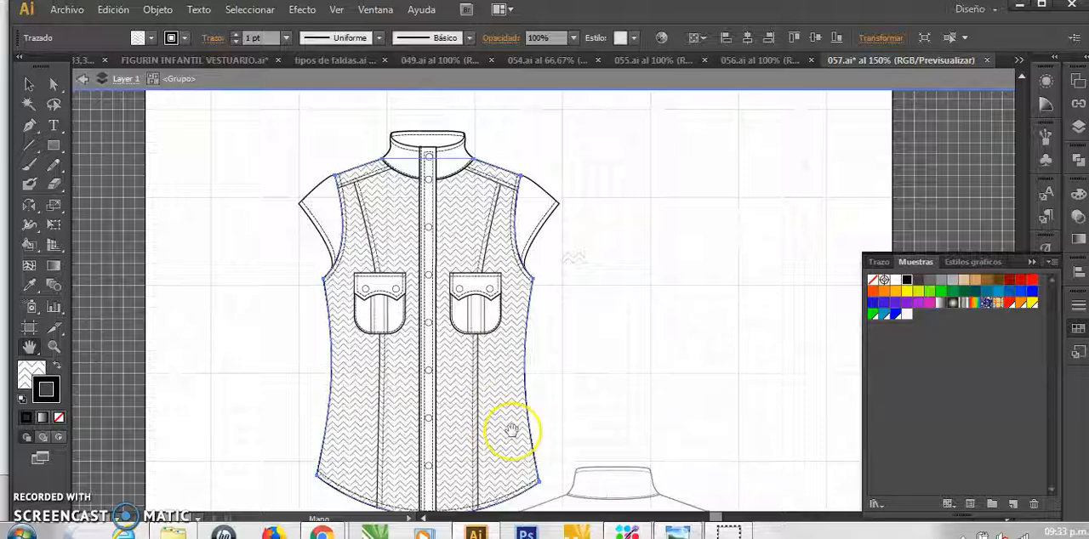
left_click_drag(510, 430, 428, 369)
Show the appearance attributes of the shirt body shape and add a second fill to it
left_click(444, 349)
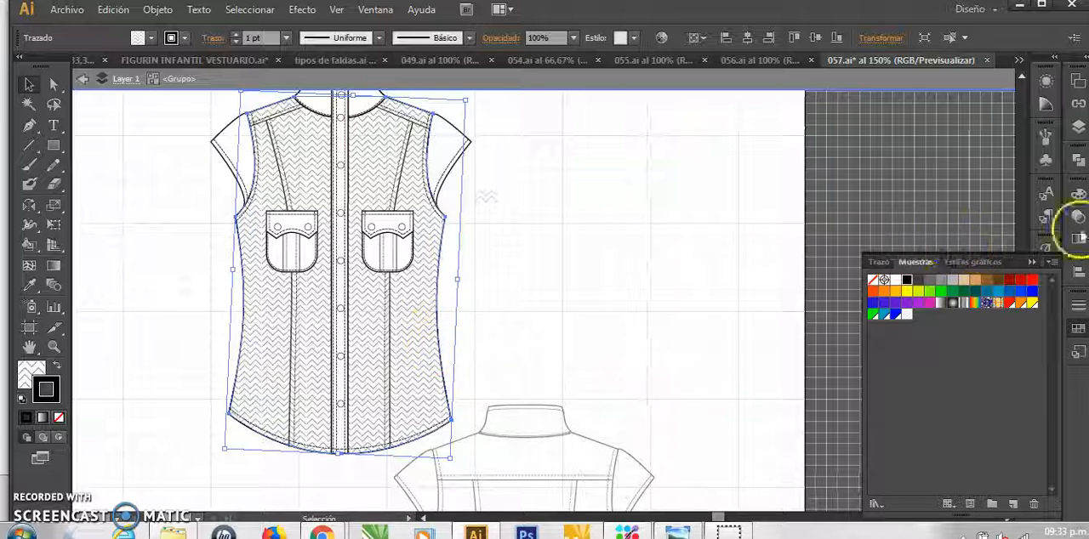
left_click(379, 9)
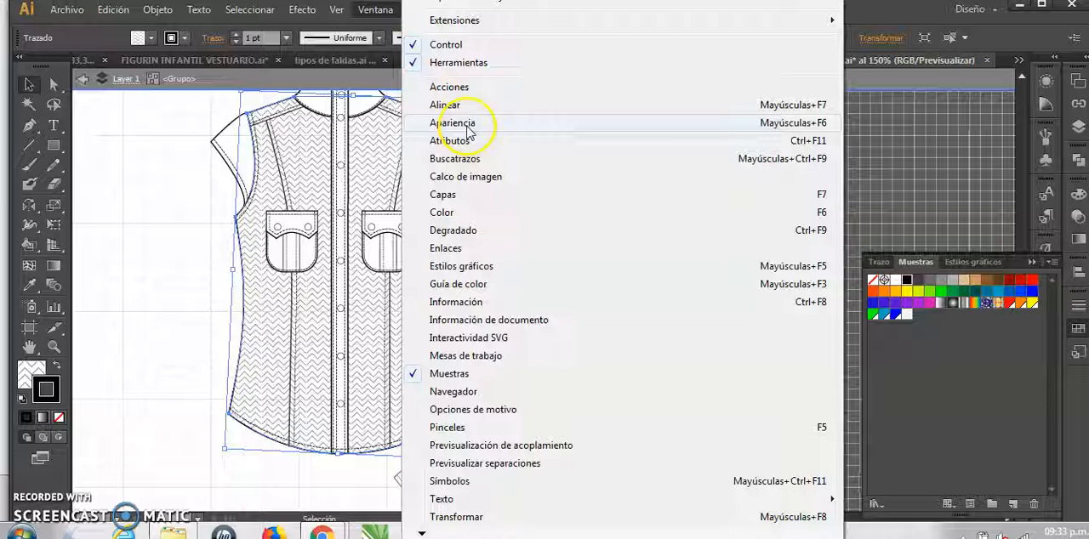
left_click(453, 123)
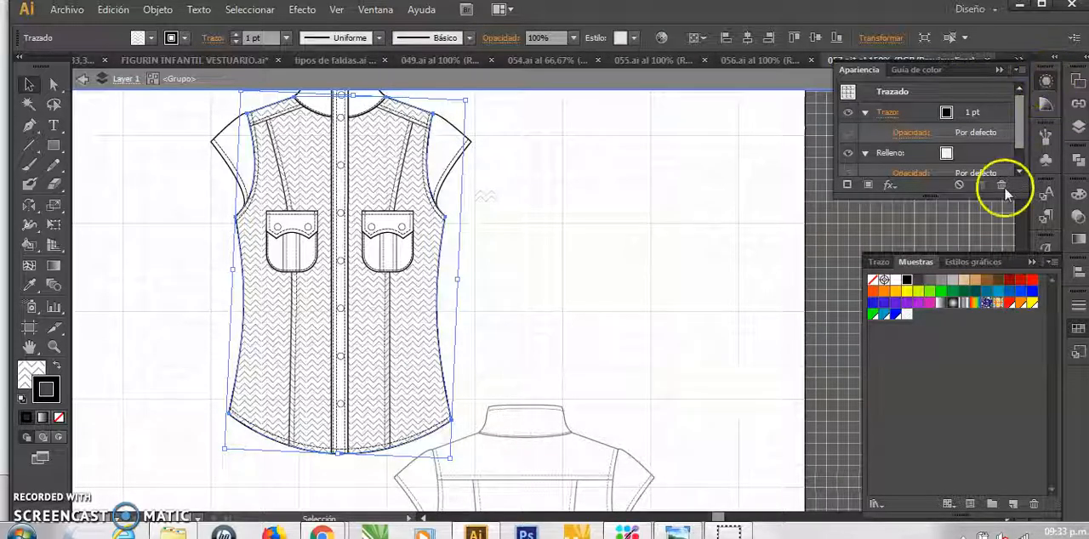
left_click_drag(936, 195, 938, 228)
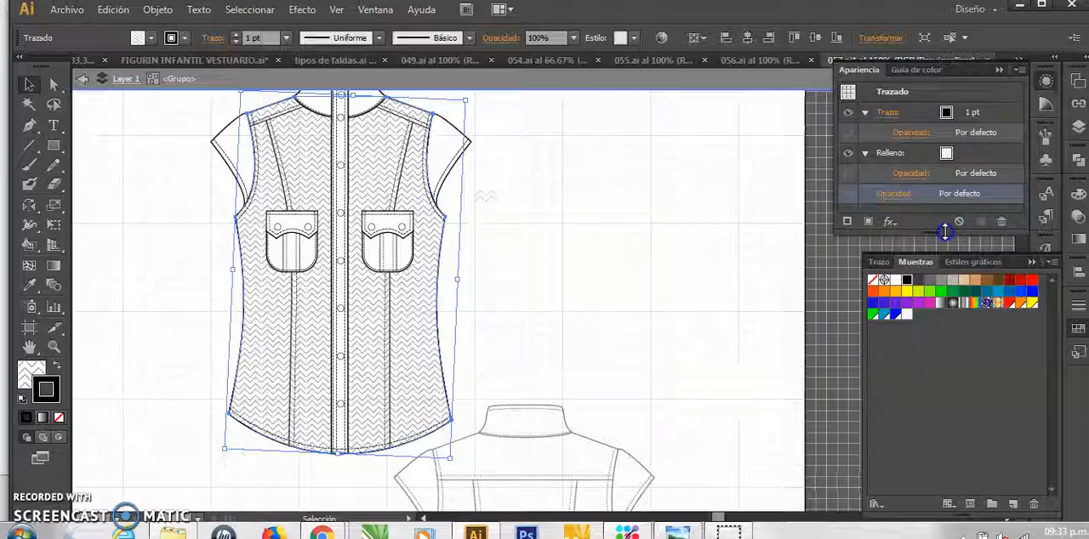
left_click(959, 158)
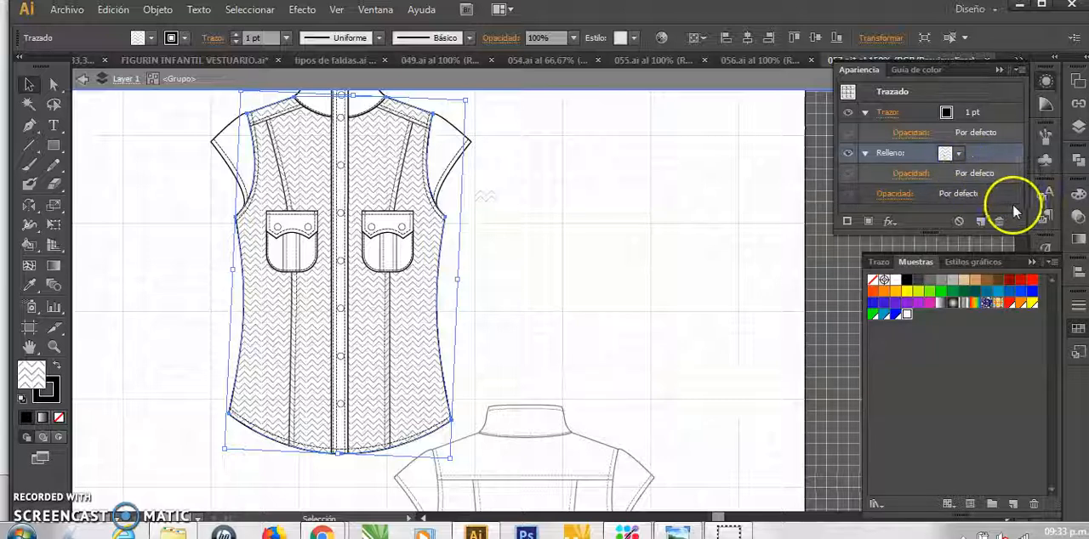
left_click(868, 223)
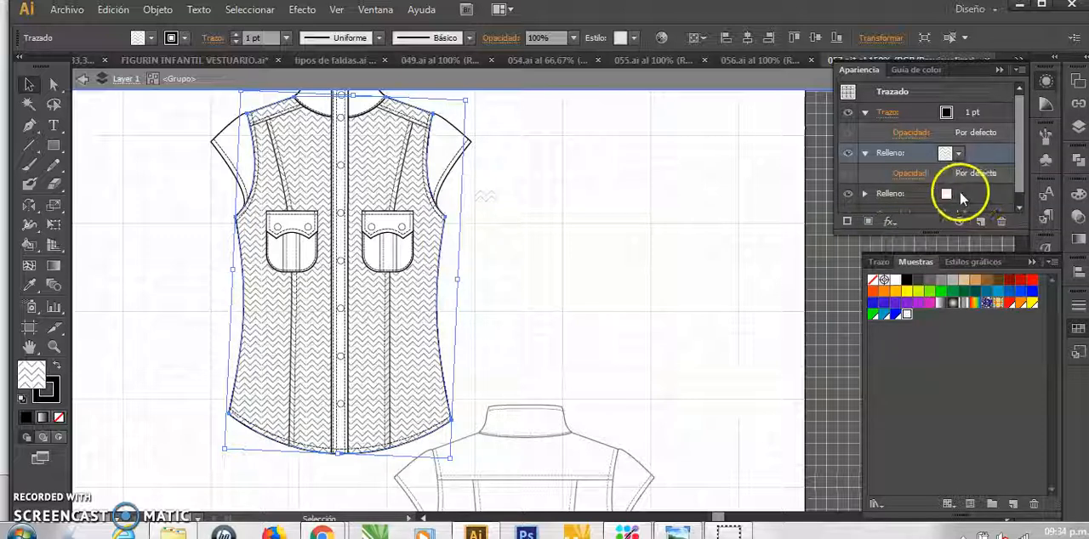
Try green and red as the color of the lower fill beneath the shirt body's zigzag pattern
left_click(954, 196)
left_click_drag(1022, 137, 1023, 179)
left_click(952, 144)
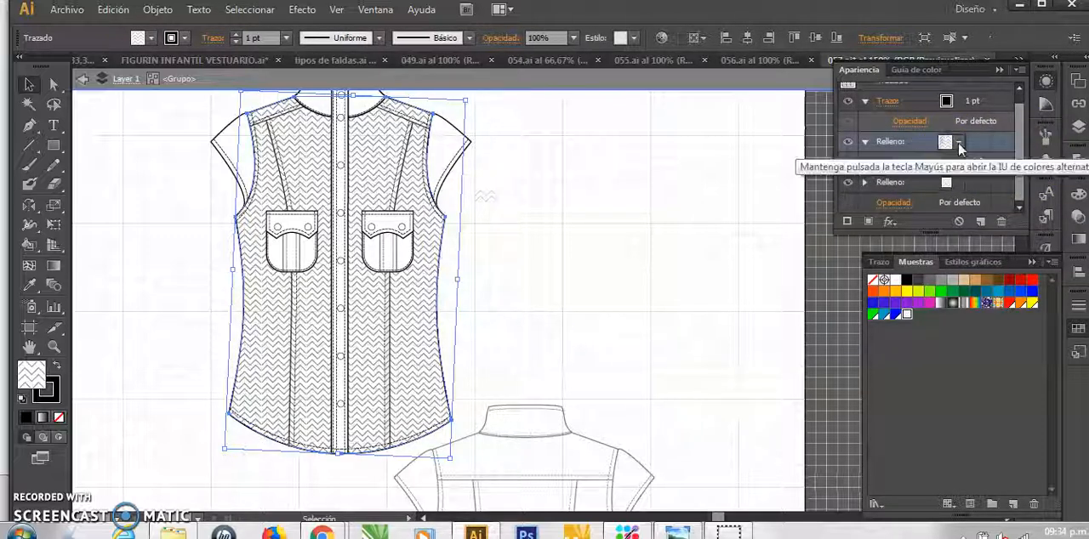
left_click(948, 186)
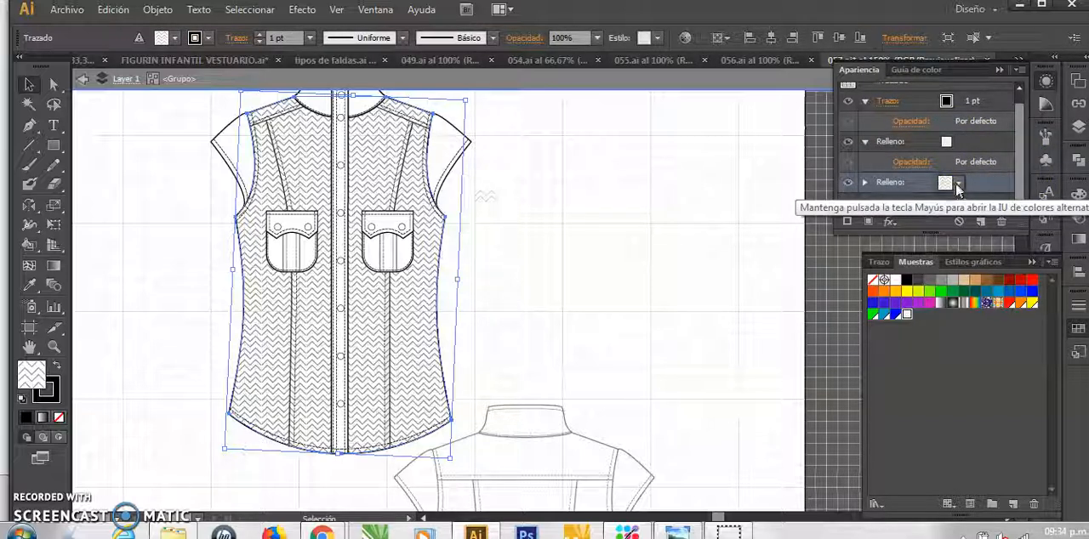
left_click(946, 183)
left_click(869, 223)
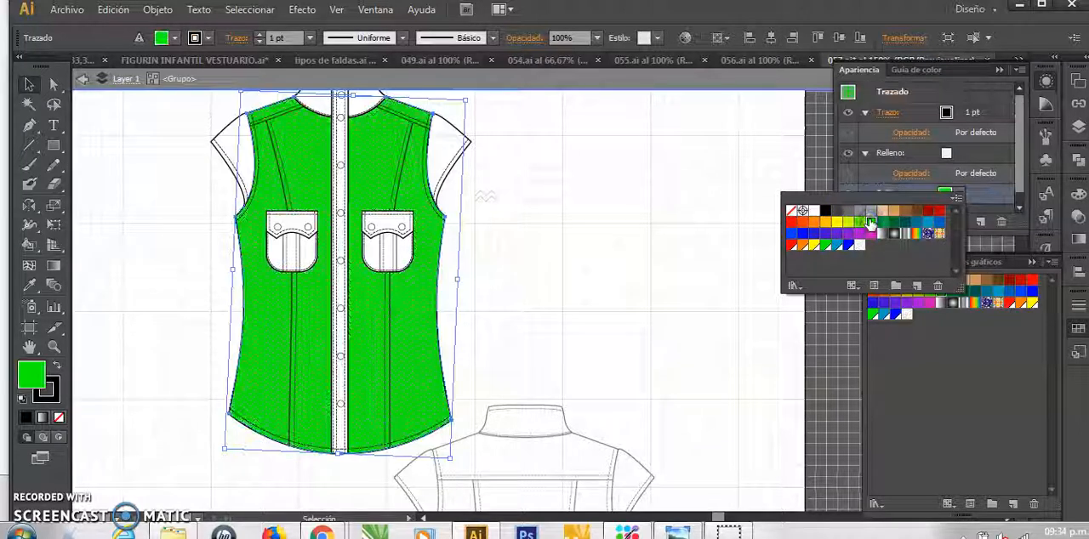
left_click(895, 153)
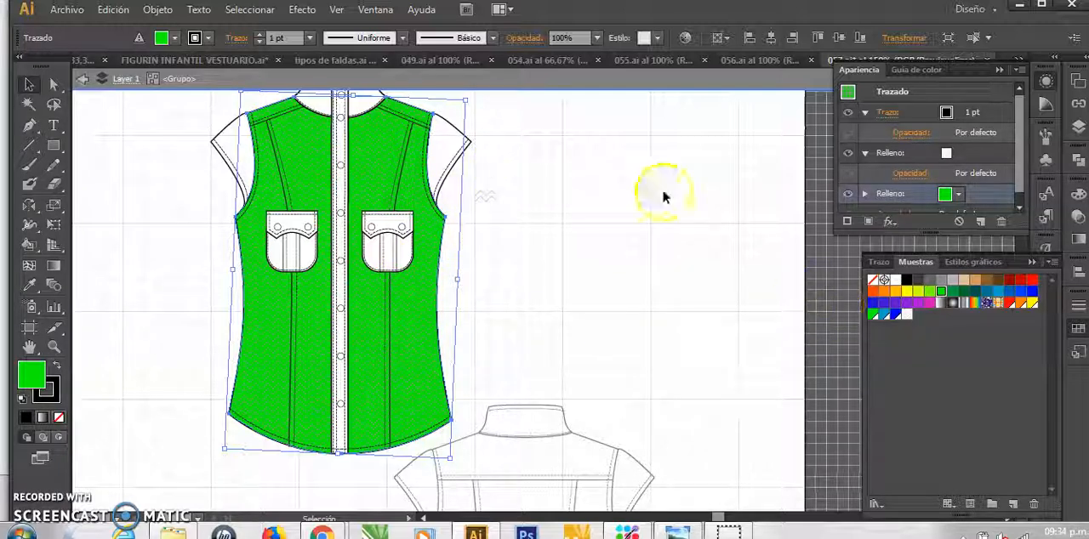
left_click(958, 194)
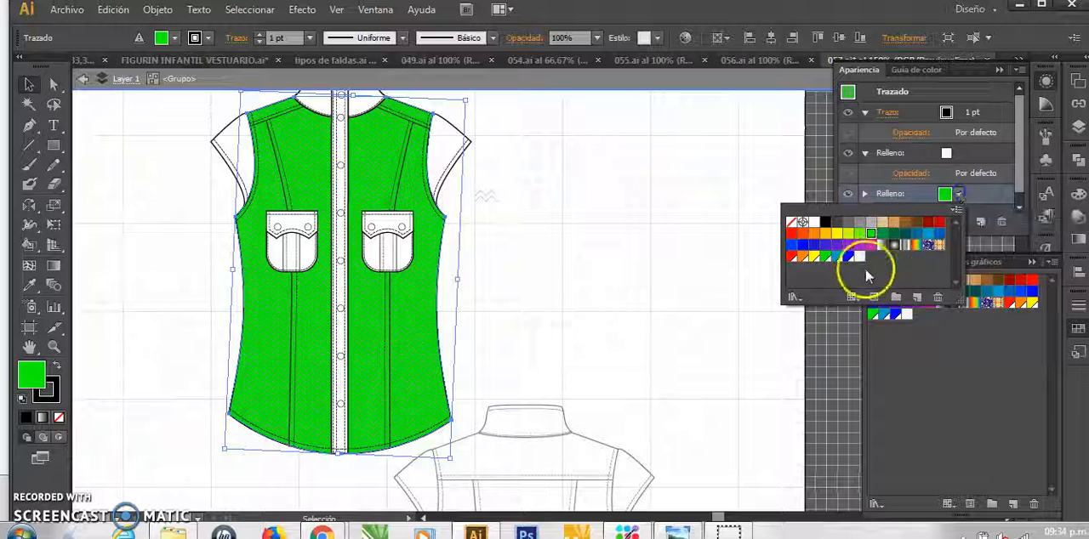
left_click(942, 228)
left_click(513, 280)
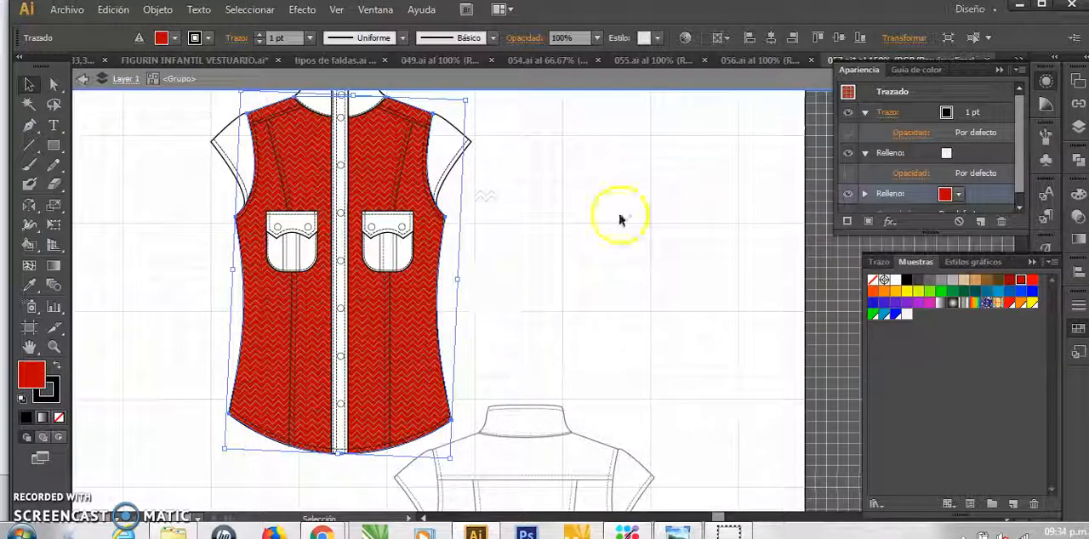
Set the lower fill beneath the zigzag pattern to white and deselect the shirt body
left_click(958, 194)
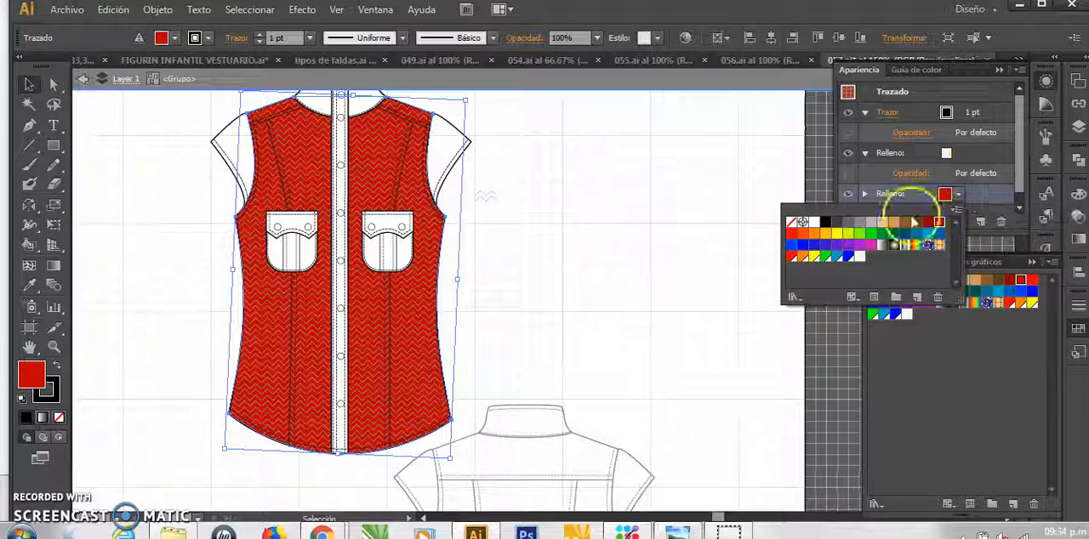
left_click(814, 222)
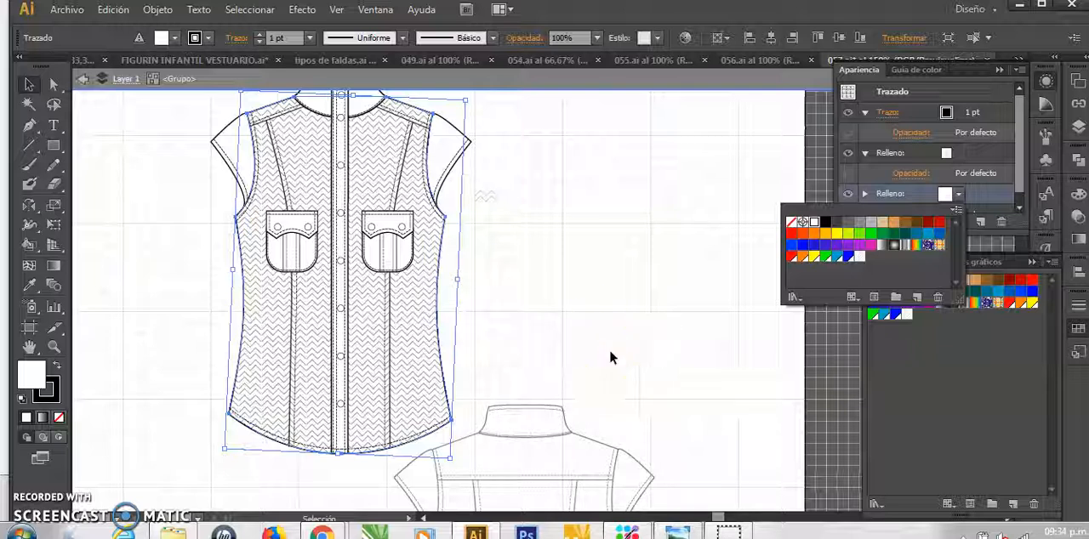
left_click(954, 211)
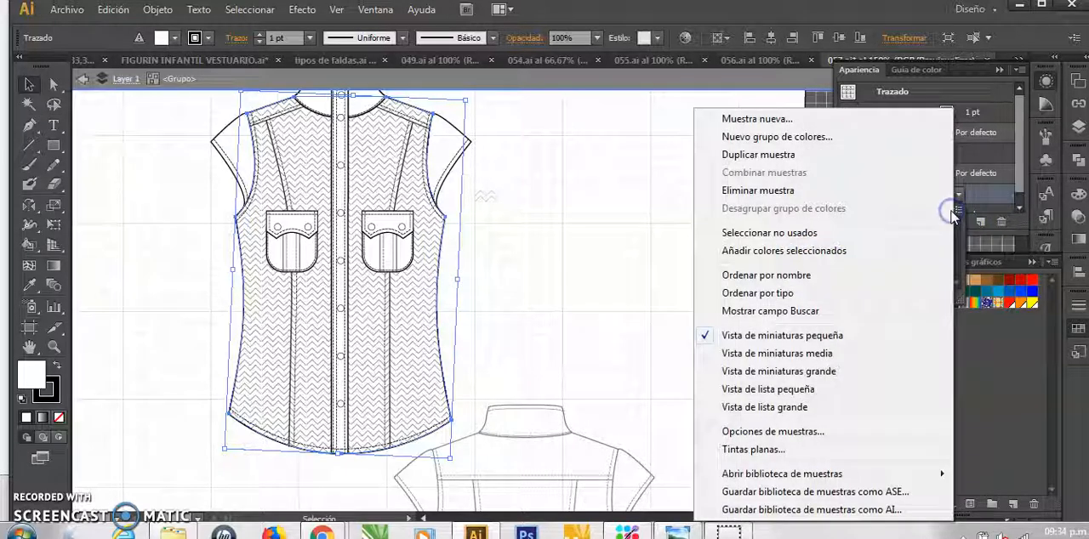
left_click(574, 272)
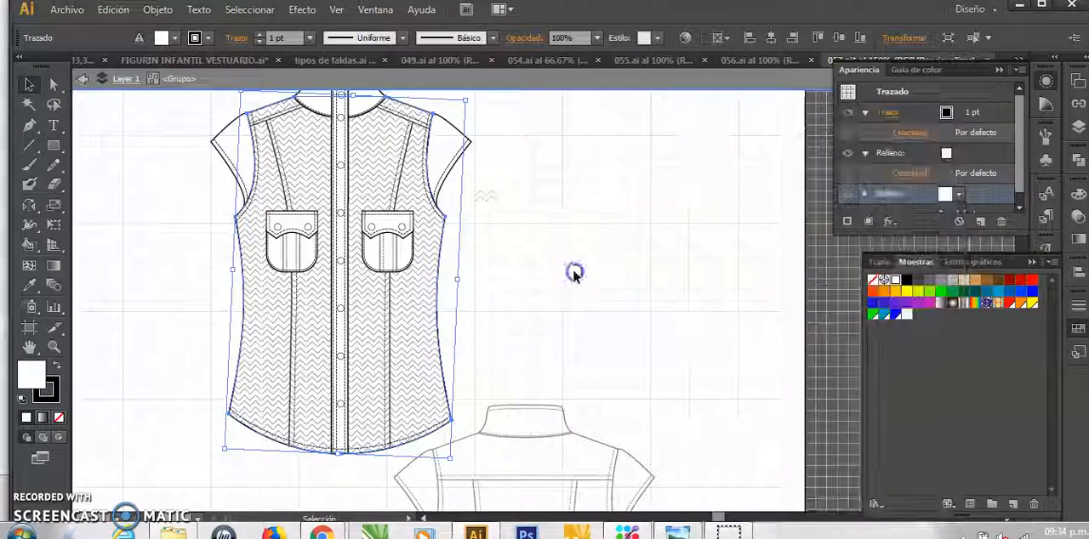
left_click(707, 262)
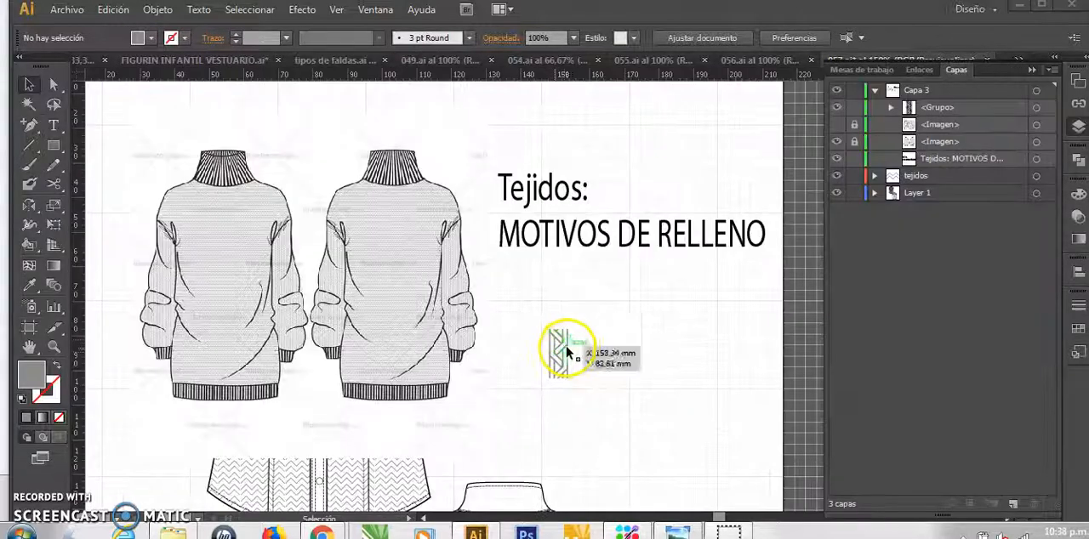
Hide the locked image of the turtleneck sweaters in Capa 3
left_click_drag(561, 346, 559, 352)
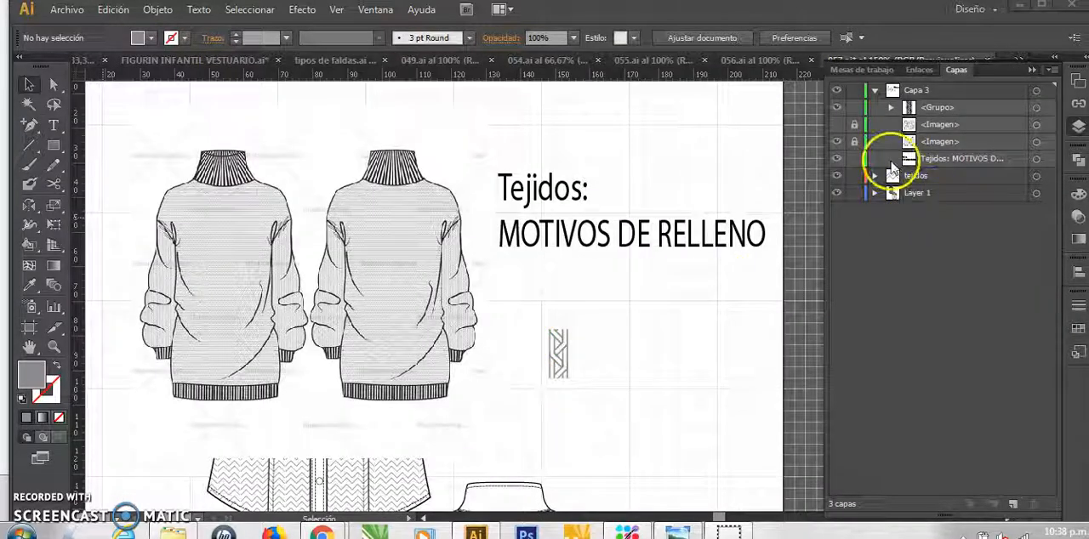
left_click(836, 143)
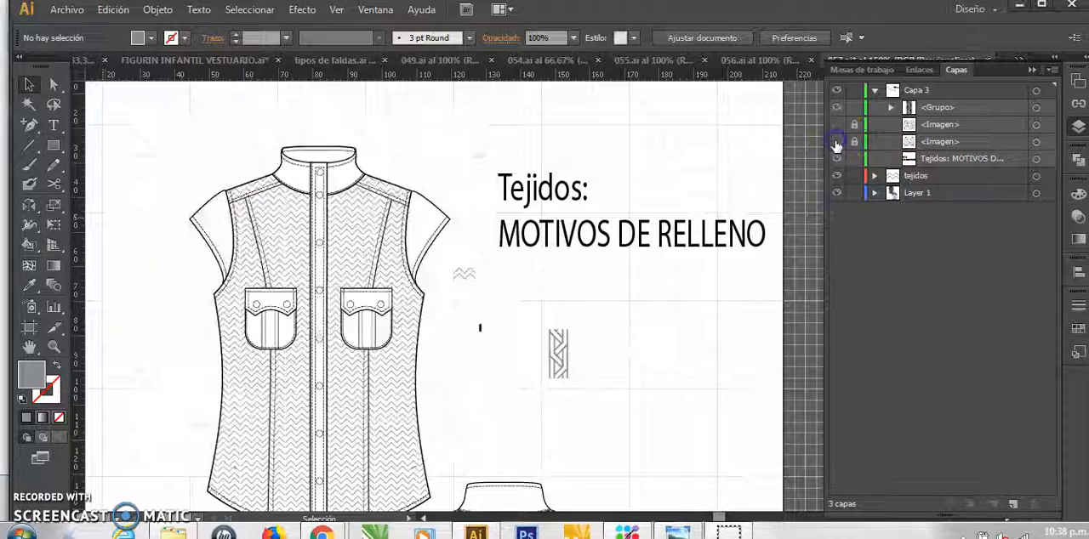
left_click_drag(572, 351, 563, 352)
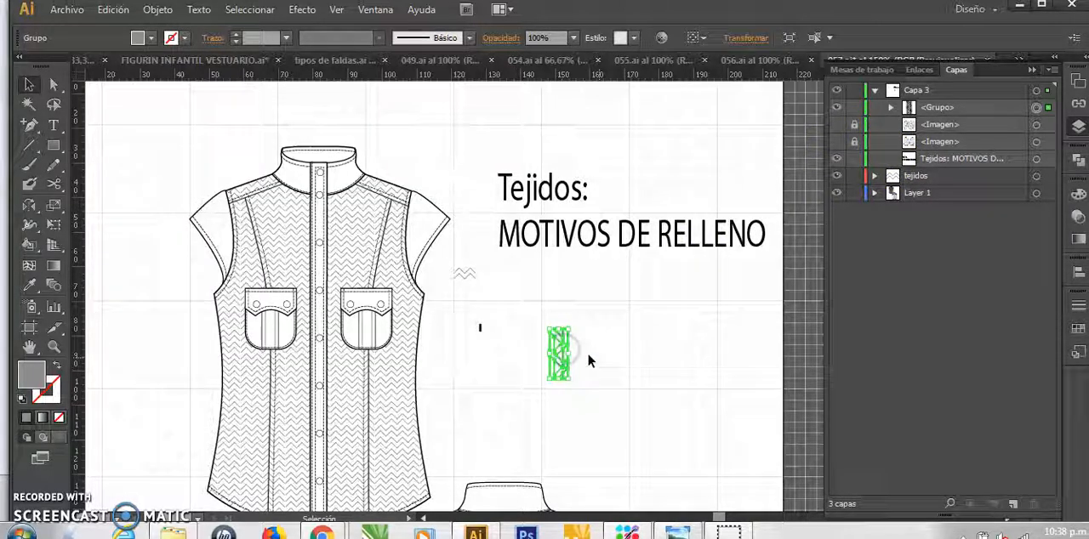
left_click(606, 368)
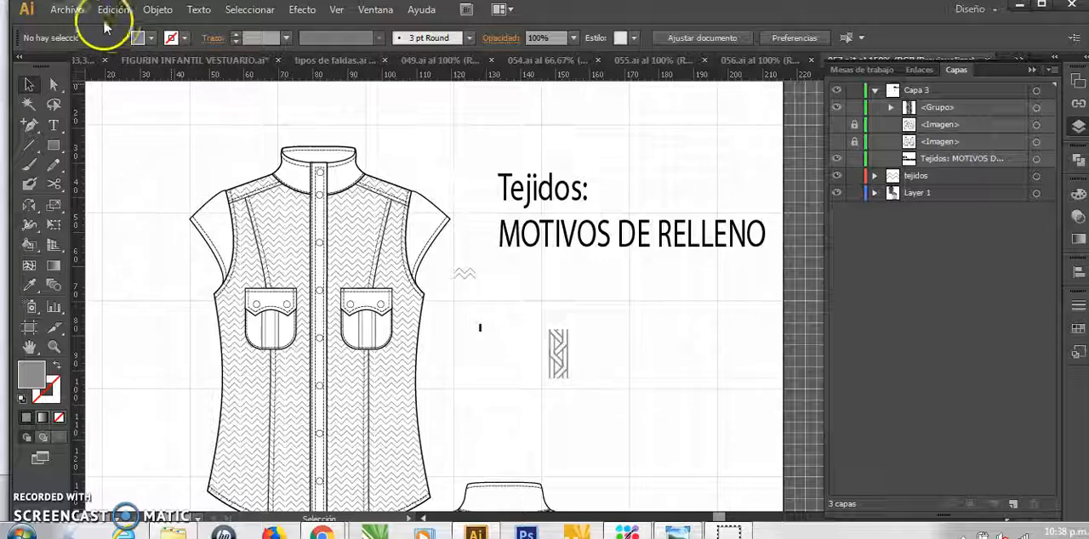
Examine the gray braid motif up close, especially how its bars end along the upper edge
key("ctrl+plus")
key("ctrl+plus")
key("ctrl+plus")
key("ctrl+plus")
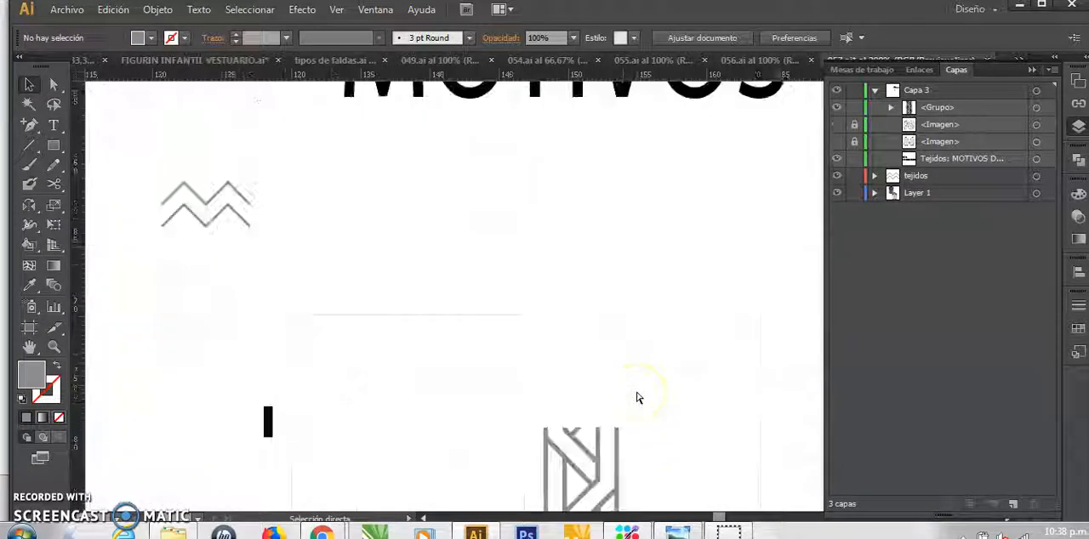
left_click(605, 464)
left_click_drag(604, 459, 451, 289)
left_click(487, 315)
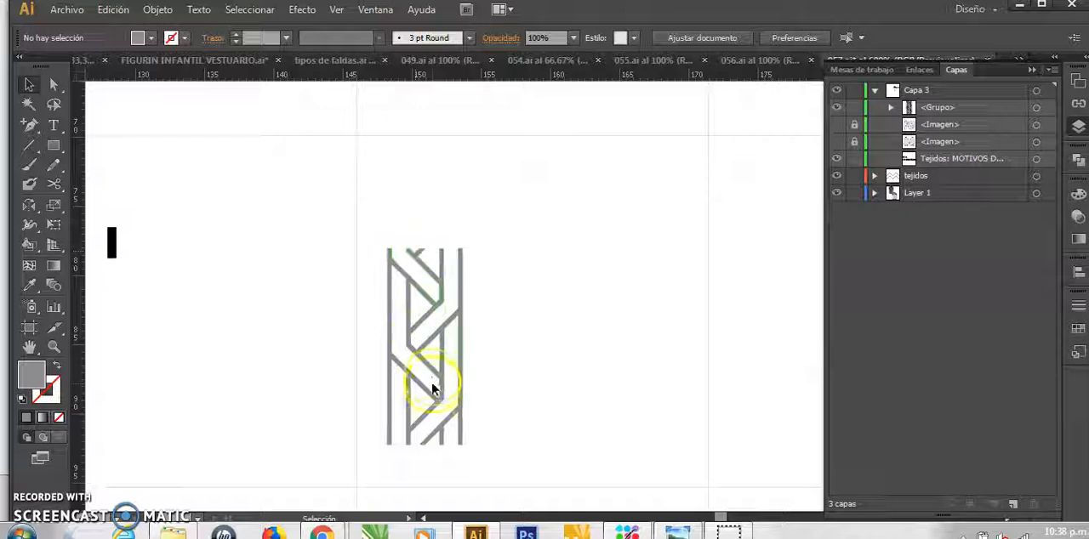
left_click(444, 327)
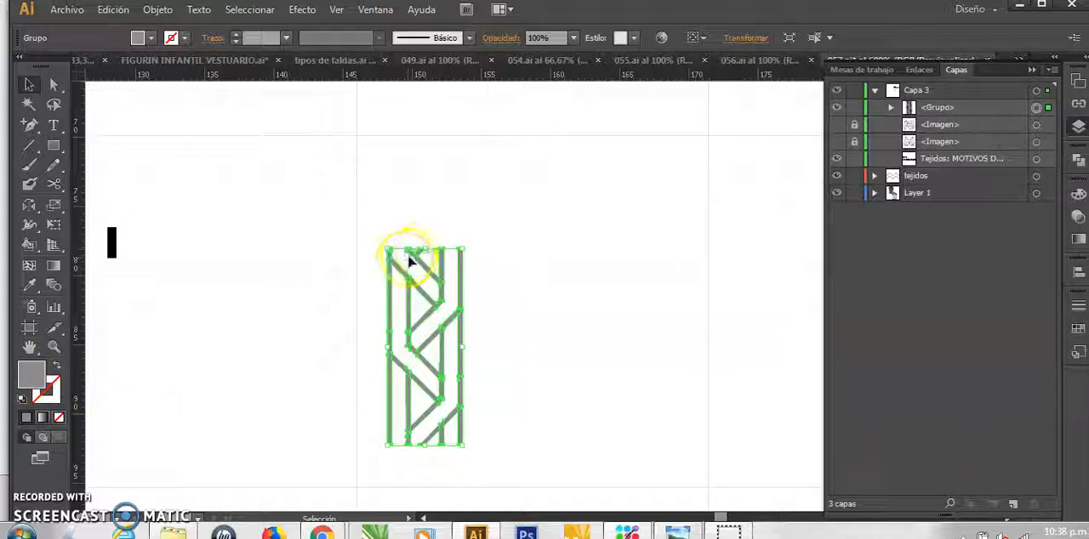
key("z")
left_click_drag(376, 240, 493, 255)
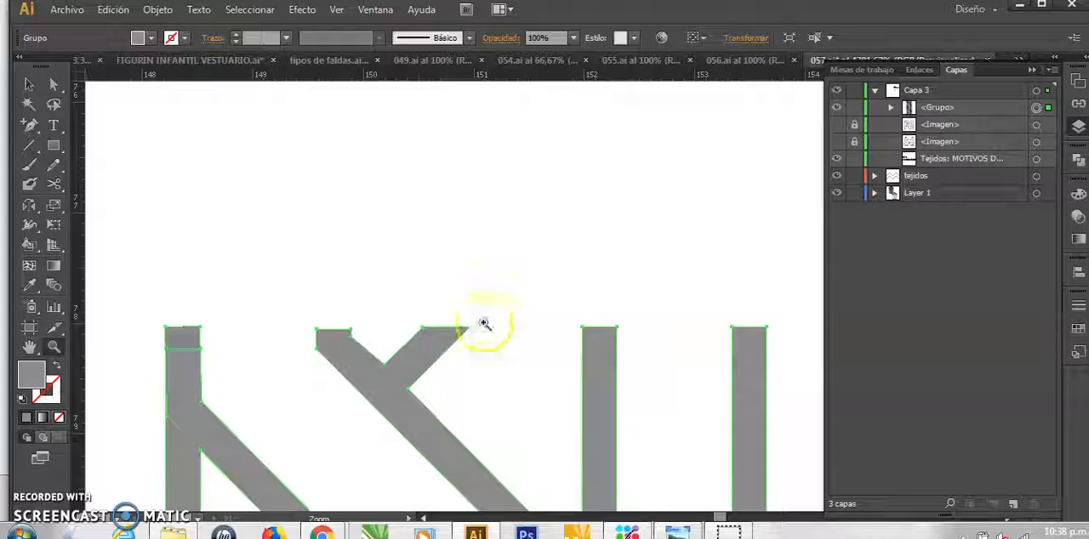
key("v")
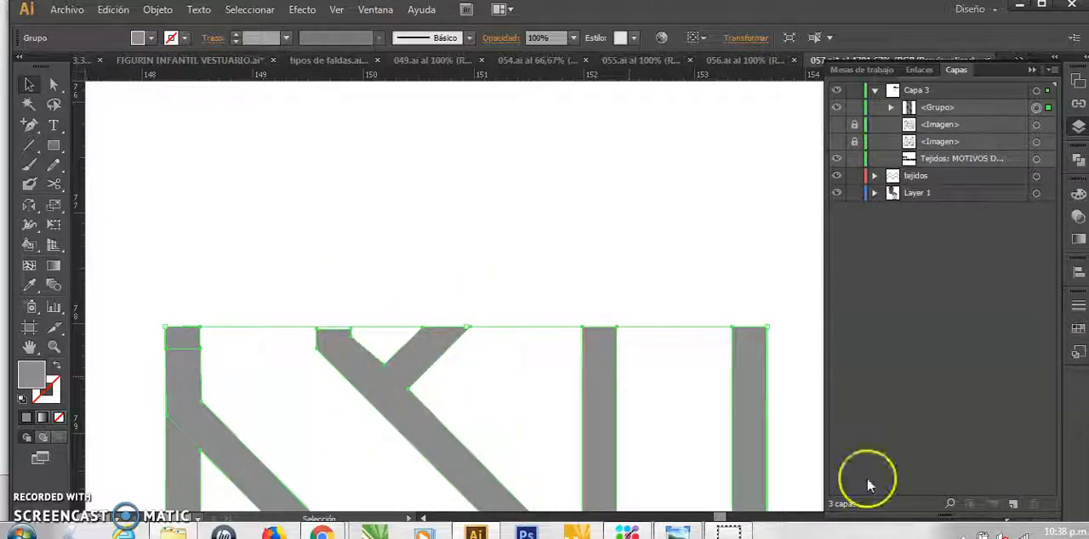
key("ctrl+minus")
key("ctrl+minus")
key("ctrl+minus")
key("ctrl+minus")
key("ctrl+minus")
key("ctrl+minus")
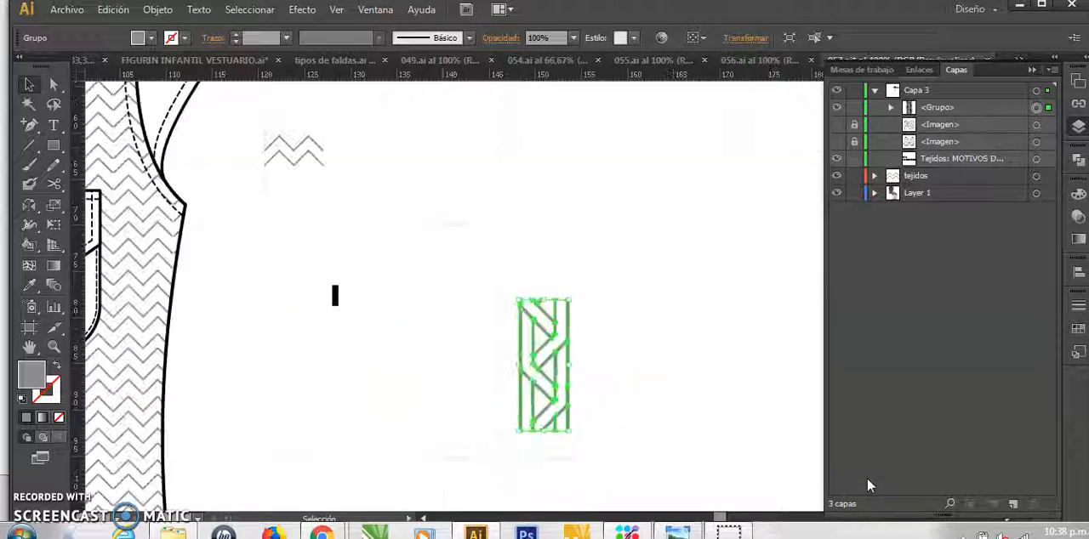
Create a new pattern from the gray braid motif, keeping the Cuadrícula tile type
left_click(593, 331)
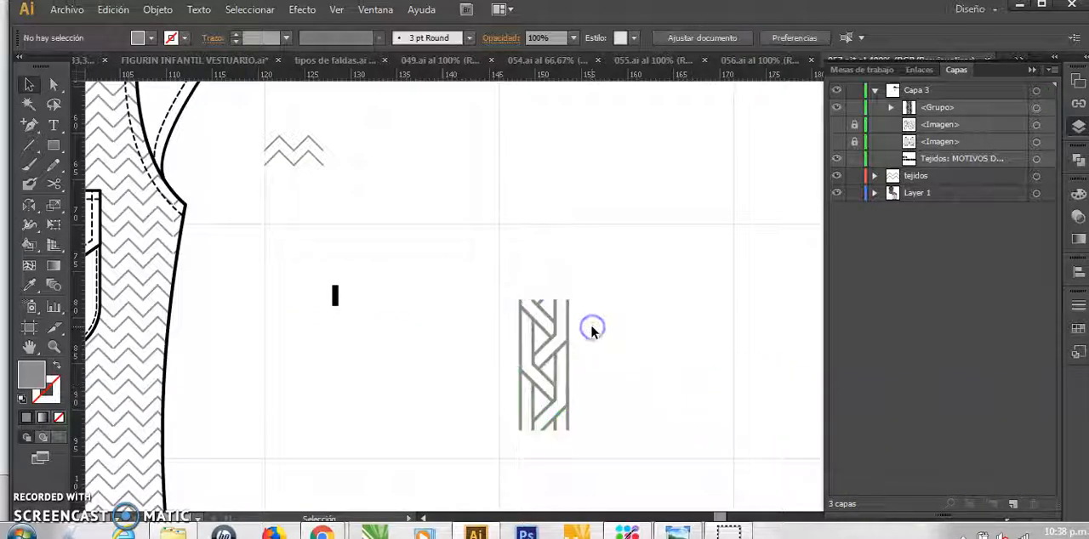
left_click(559, 334)
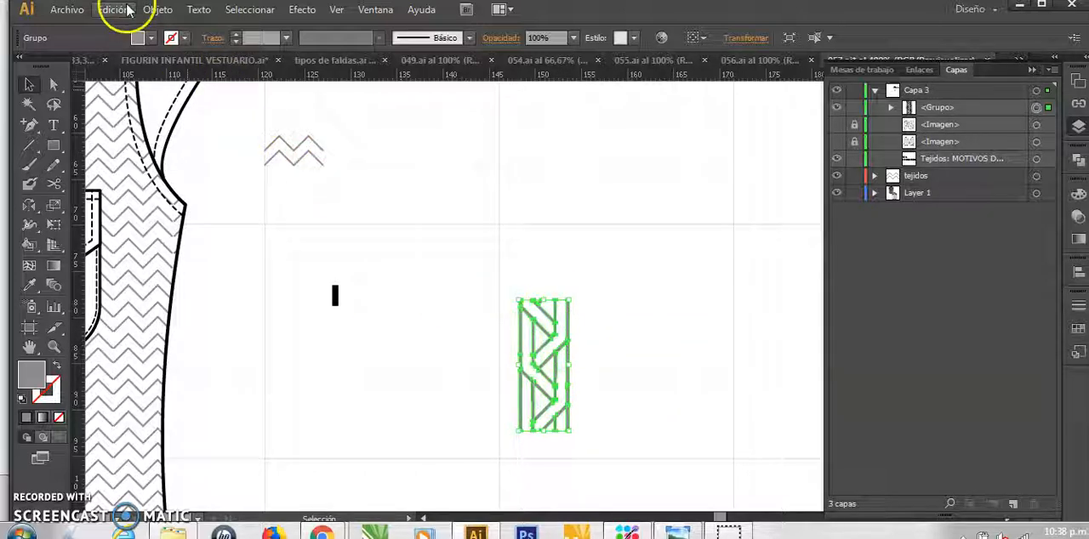
left_click(155, 10)
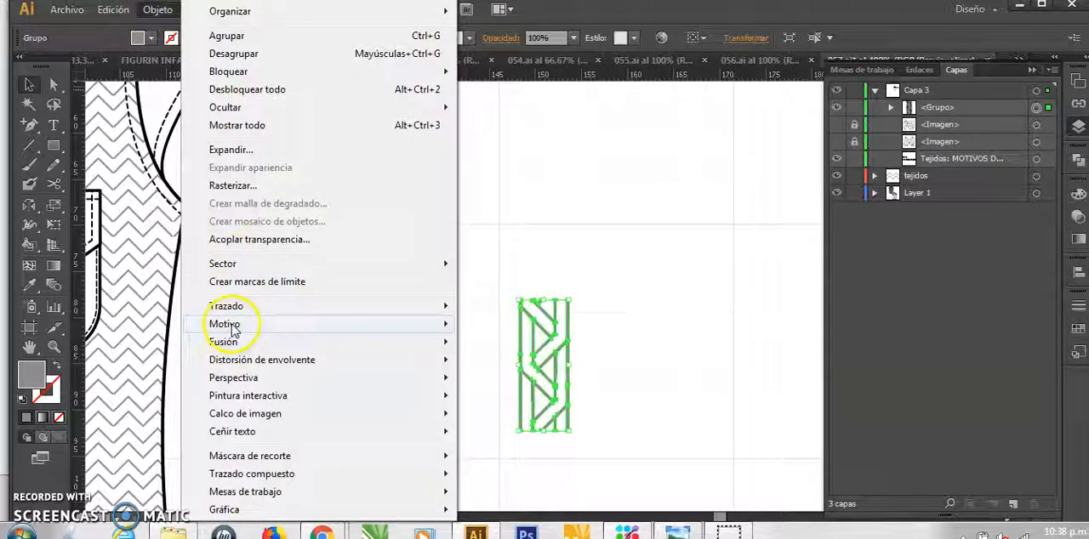
mouse_move(234, 325)
left_click(489, 321)
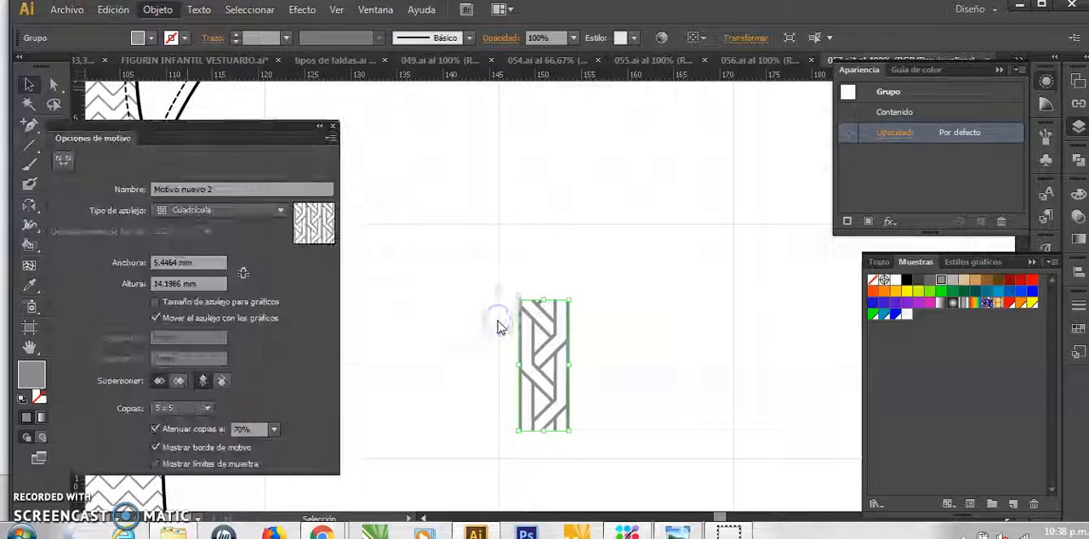
left_click(698, 298)
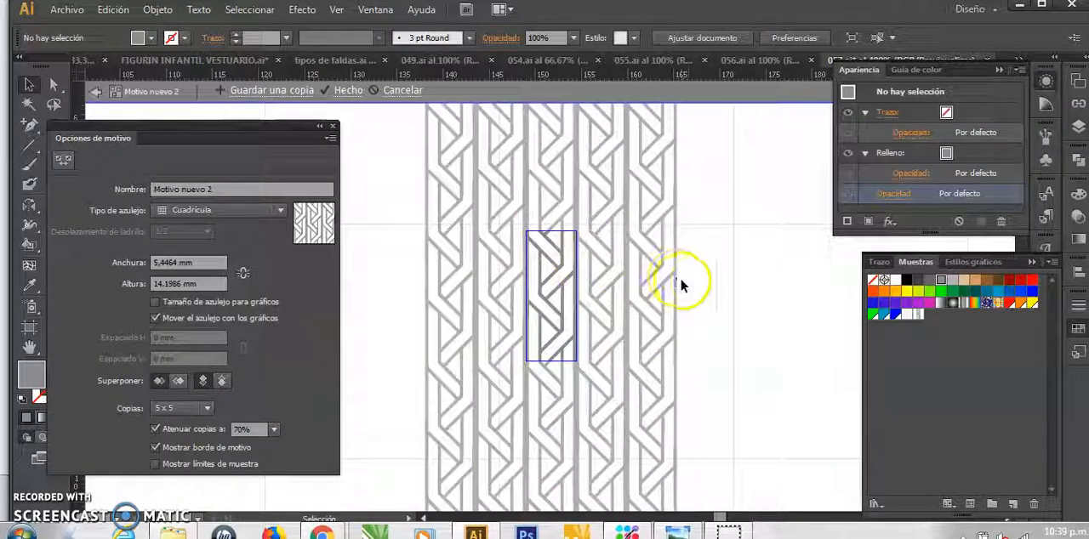
Try a tile width of 6 mm for the braid pattern
left_click(180, 262)
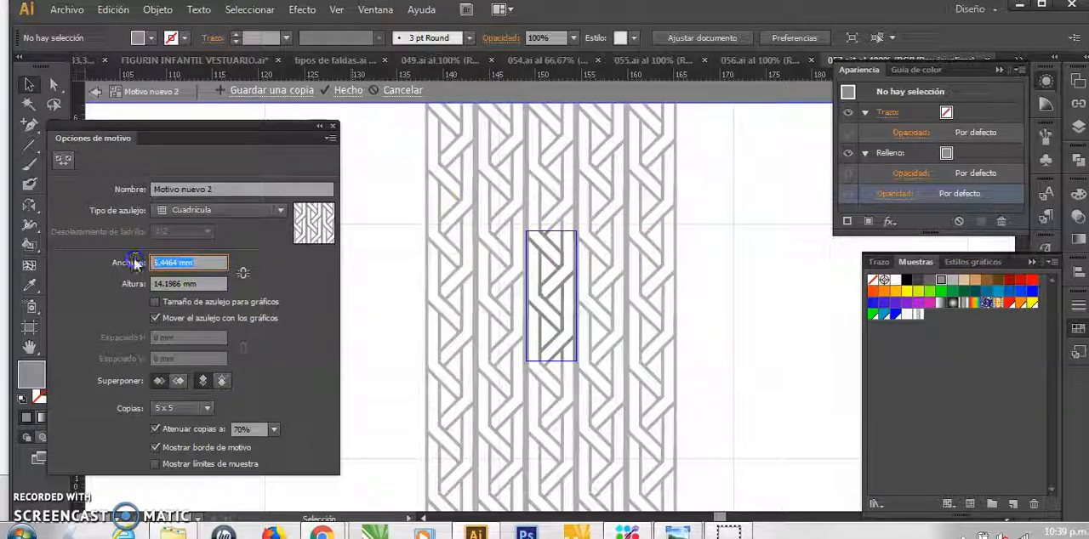
type("6")
left_click(194, 284)
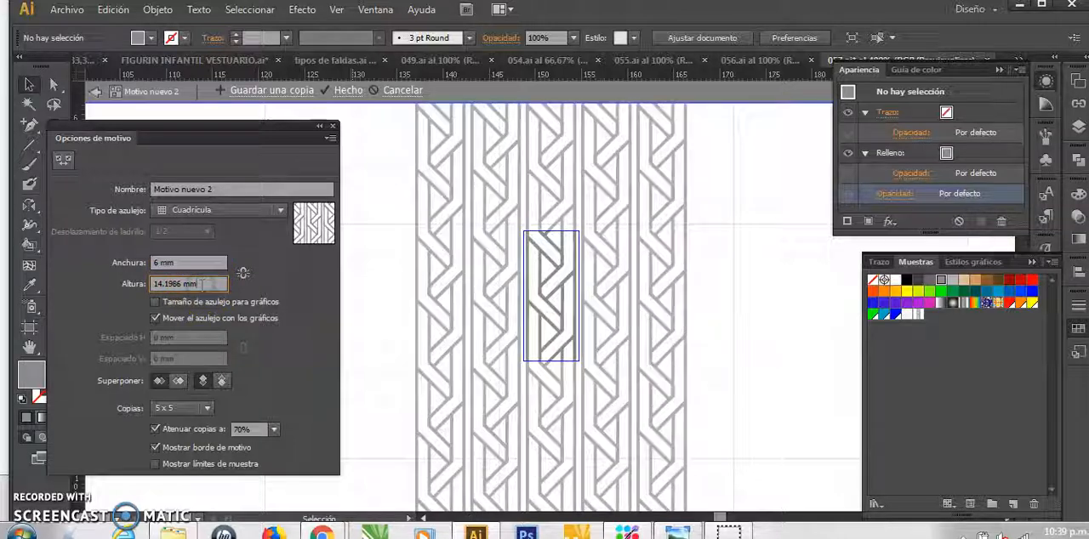
Set the braid pattern's tile width to 10 mm and finish editing the pattern
left_click(180, 257)
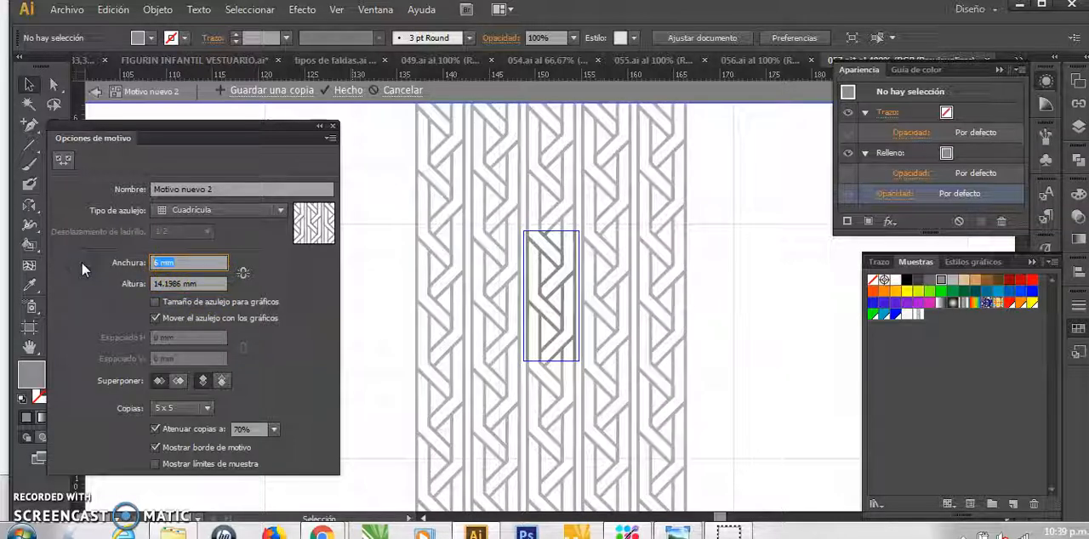
left_click(213, 283)
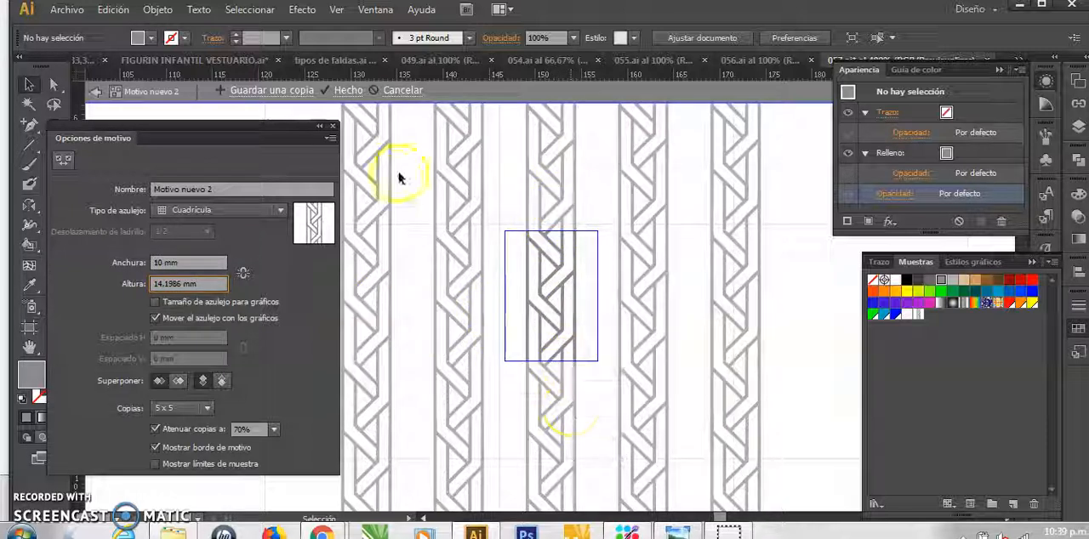
left_click(349, 90)
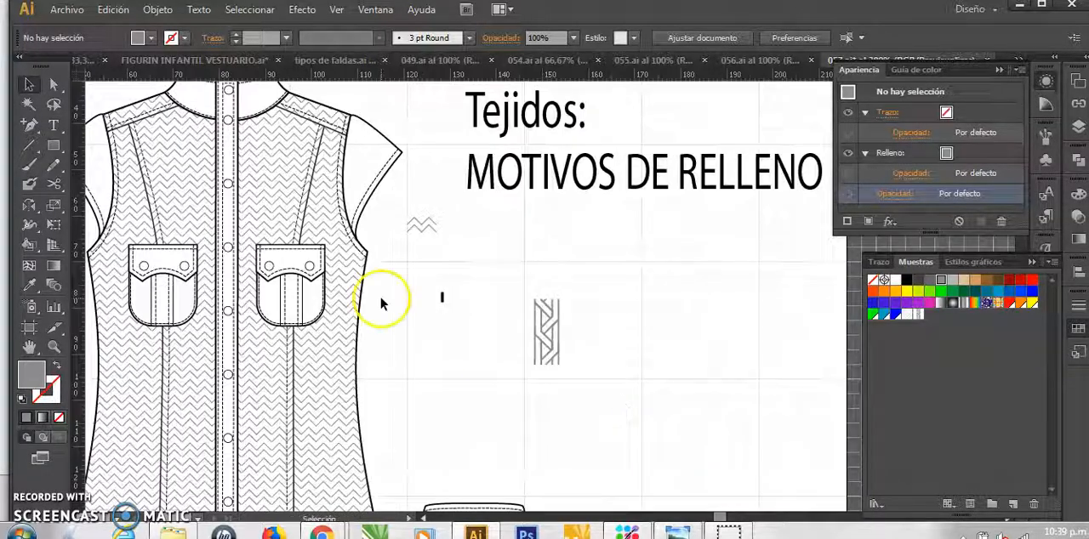
Try the new braid pattern as the upper fill of the shirt body, undo it and deselect the body
double_click(362, 300)
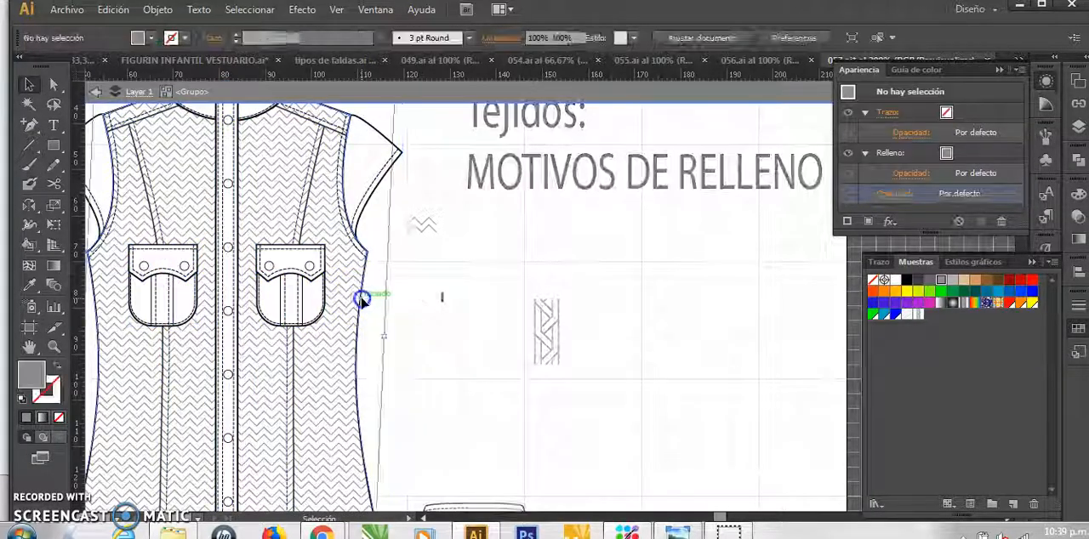
left_click(361, 299)
left_click(919, 316)
left_click(432, 340)
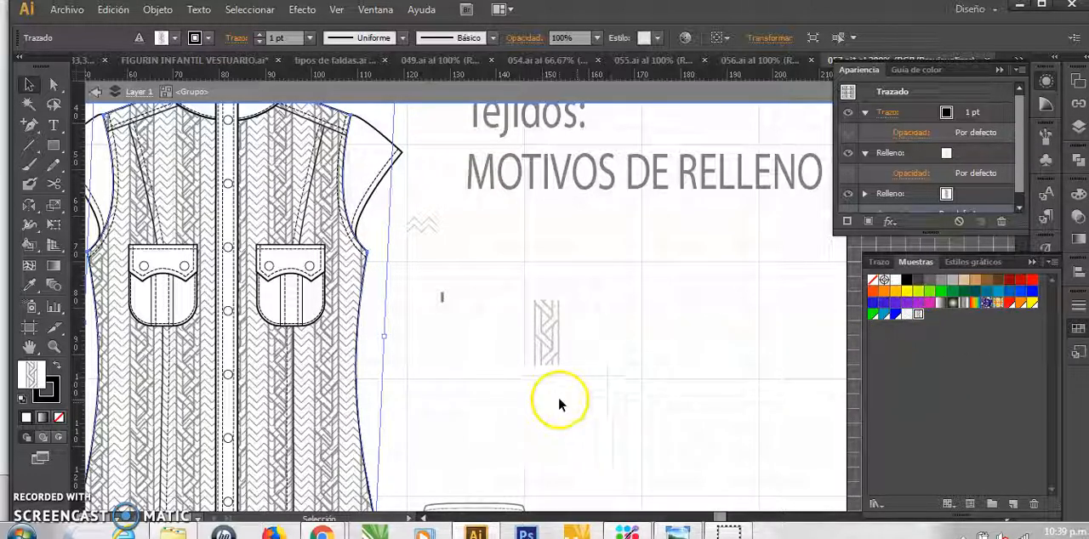
key("ctrl+z")
left_click(454, 326)
Draw a rectangle beside the braid motif, below the MOTIVOS DE RELLENO title, and fill it with the single-braid pattern
key("m")
left_click_drag(616, 233, 784, 385)
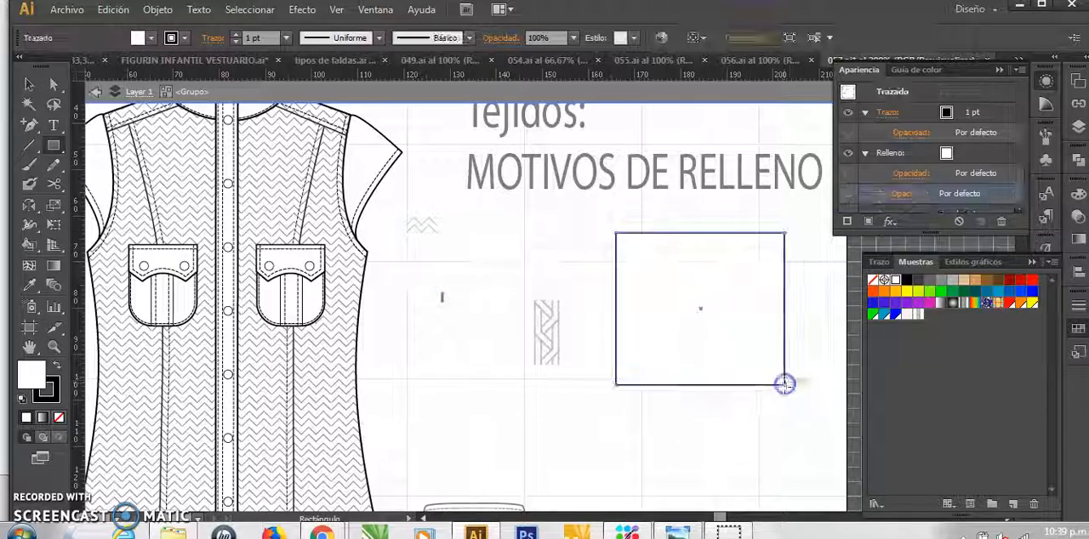
left_click(917, 314)
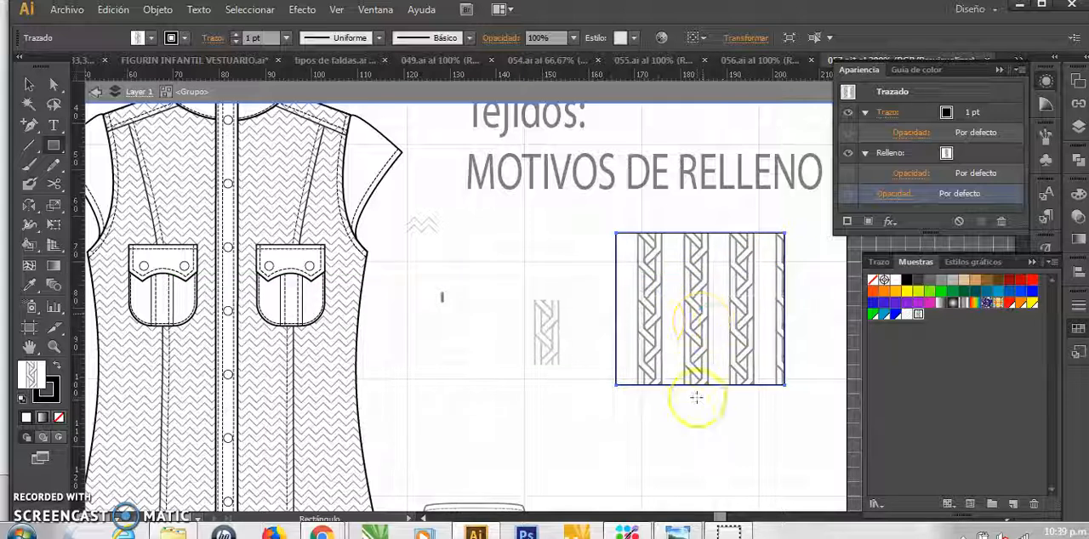
Leave the shirt group's isolation and duplicate the braid motif twice toward the shirt, leaving a wider gap before the second copy
key("v")
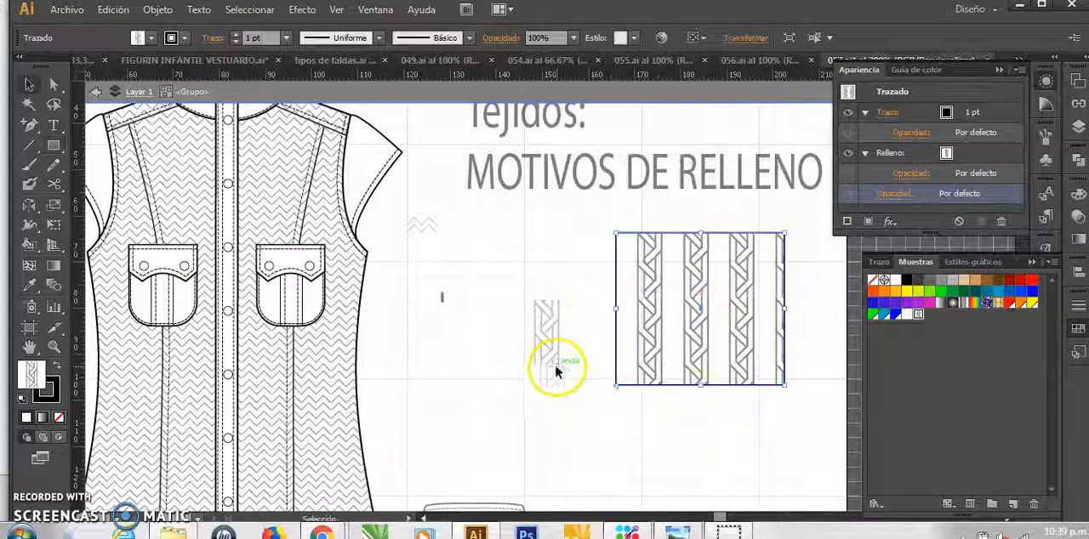
left_click(550, 340)
left_click(558, 320)
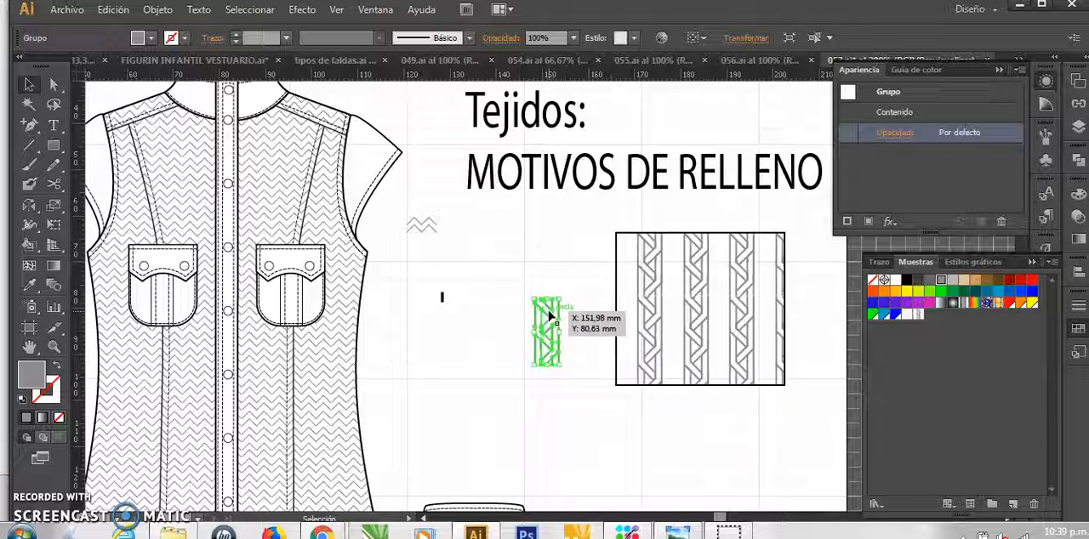
left_click_drag(528, 315, 431, 316)
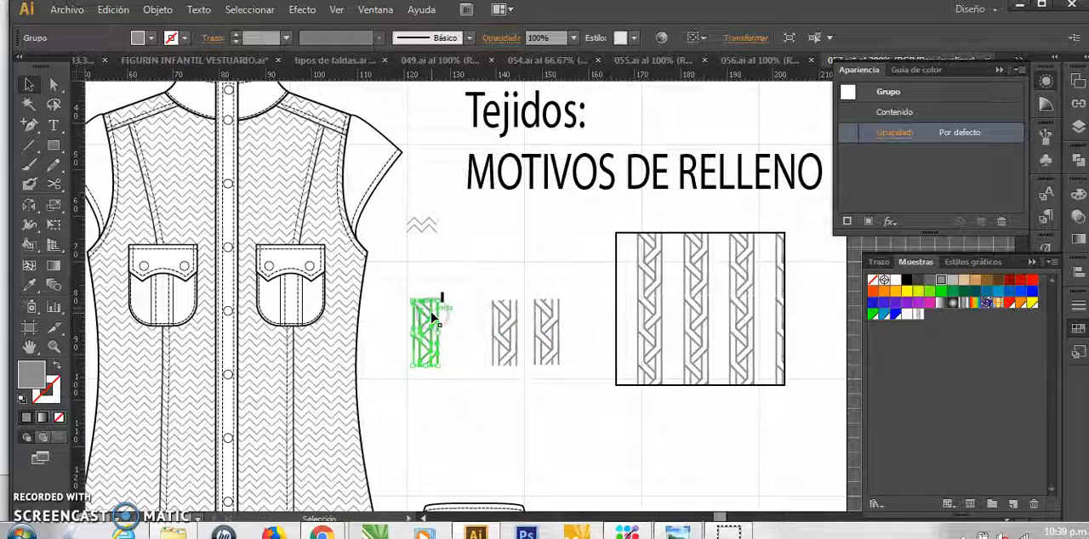
Align the top edges of the three braid motifs relative to the selection, and deselect them
left_click_drag(573, 371, 397, 333)
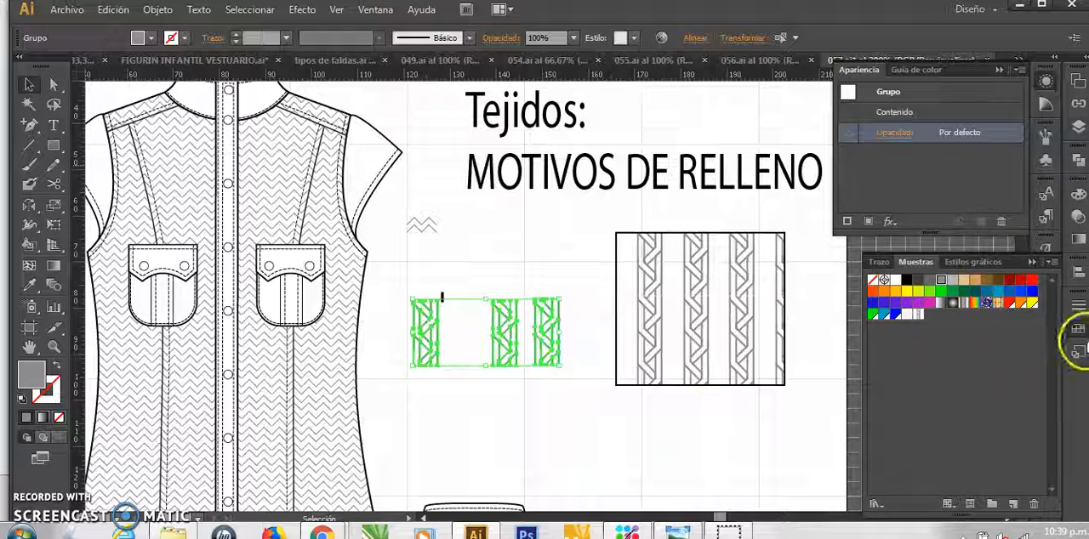
left_click(1076, 272)
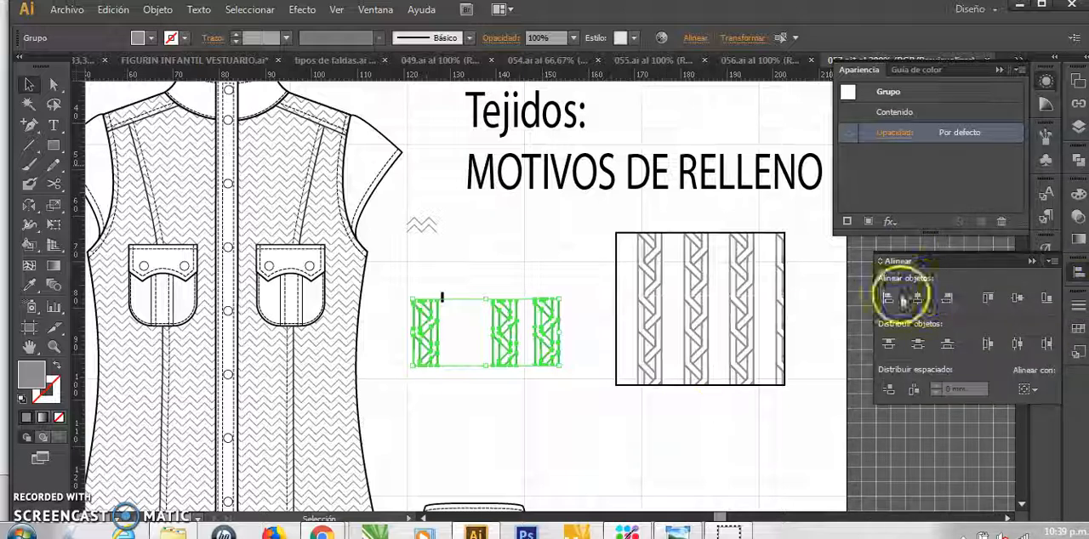
left_click(1028, 389)
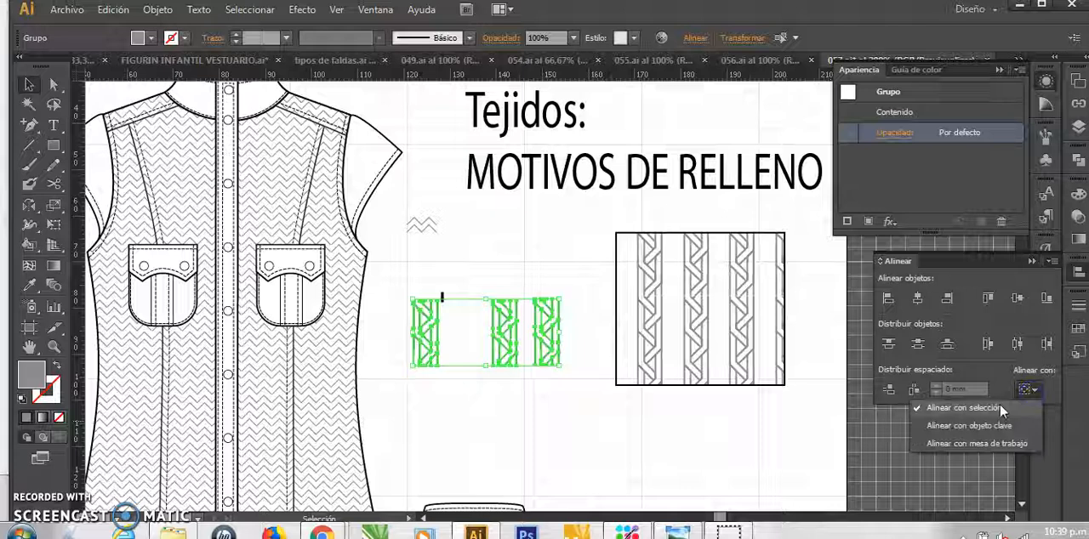
left_click(988, 297)
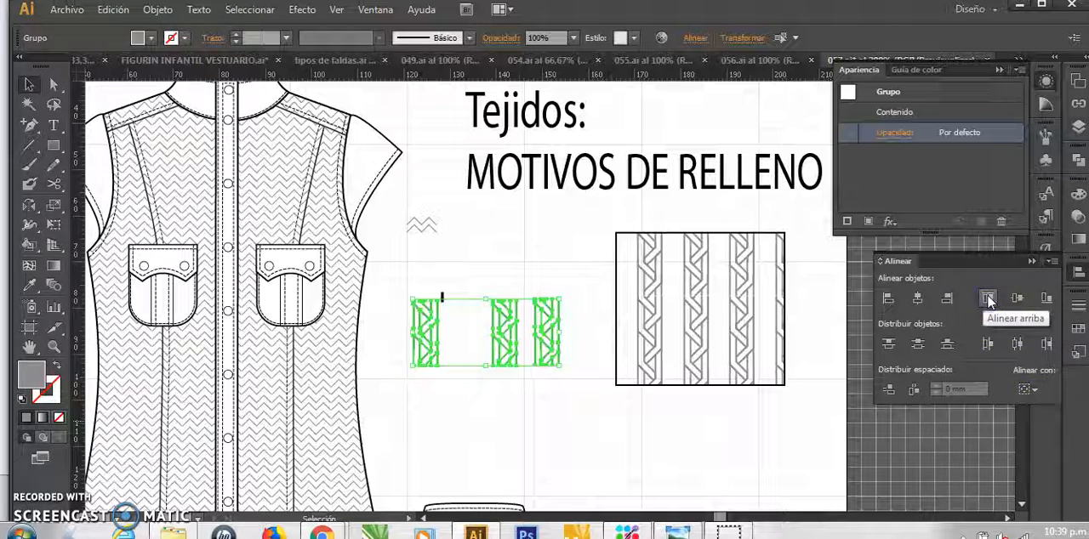
left_click(495, 398)
Create a new pattern from the three unevenly spaced braid motifs
left_click_drag(570, 379, 403, 341)
left_click(158, 10)
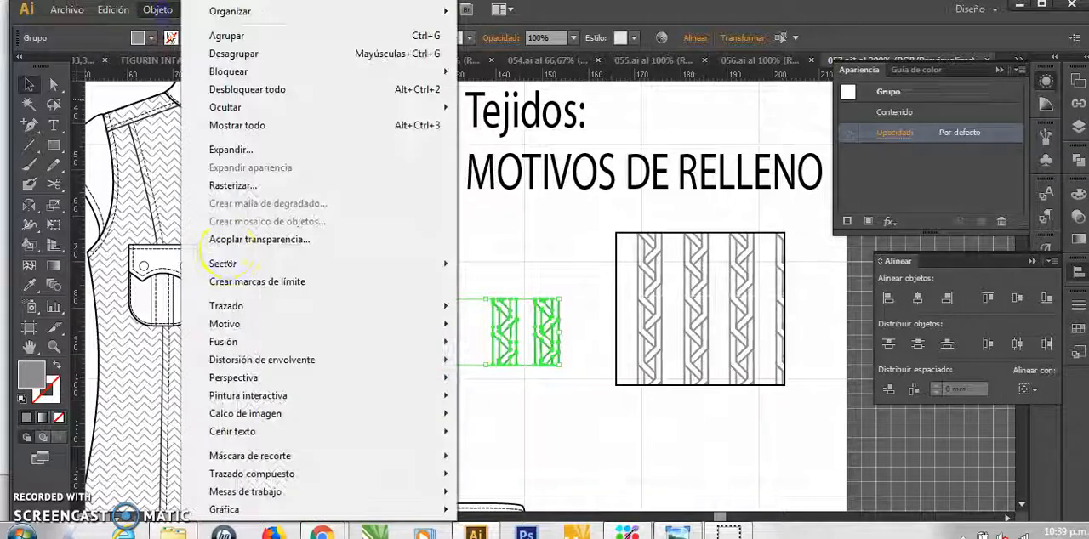
mouse_move(257, 328)
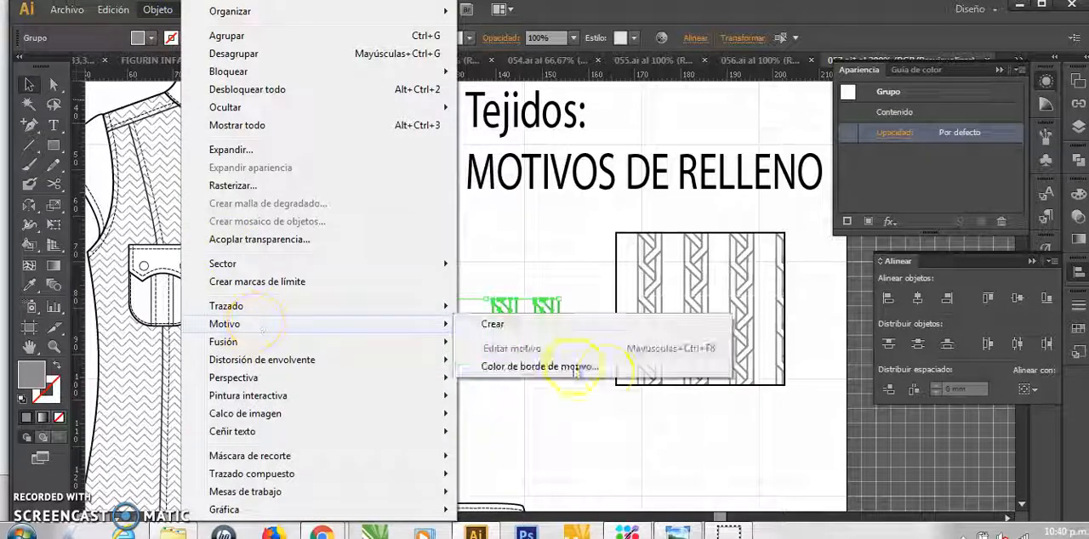
left_click(534, 322)
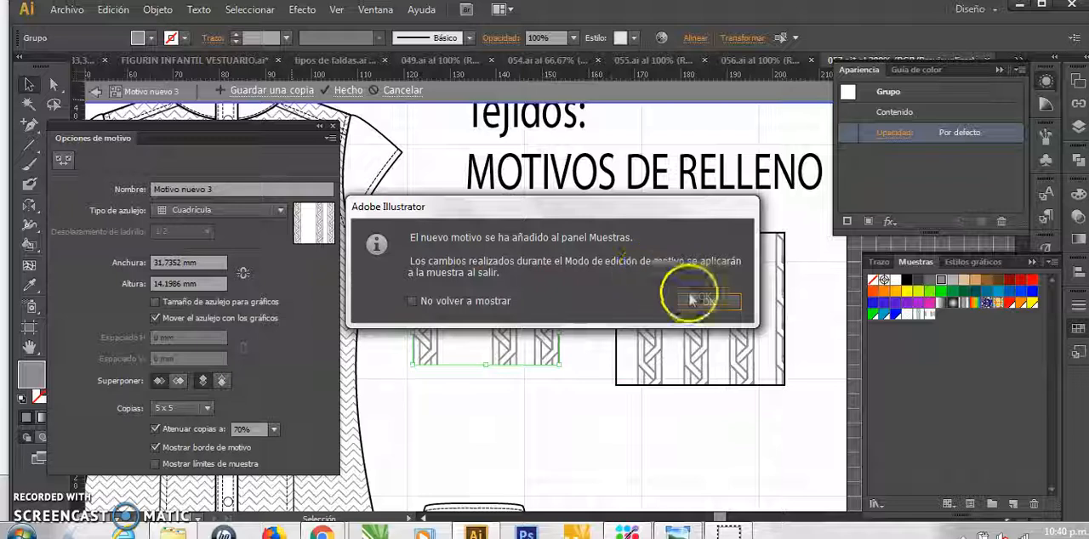
left_click(698, 301)
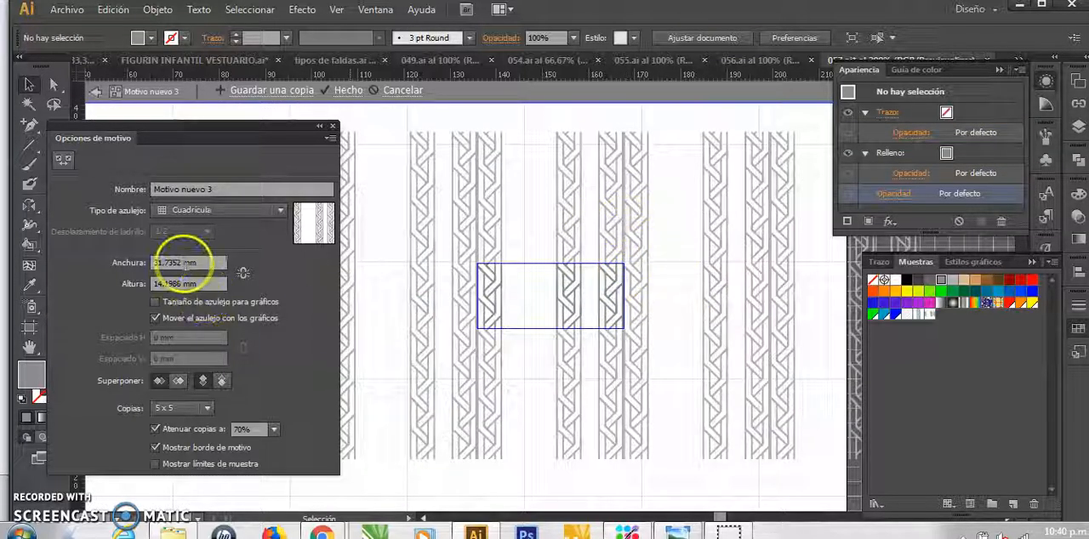
Set the three-braid pattern's tile width to 35 mm, preview 9 x 9 copies and finish editing the pattern
double_click(170, 263)
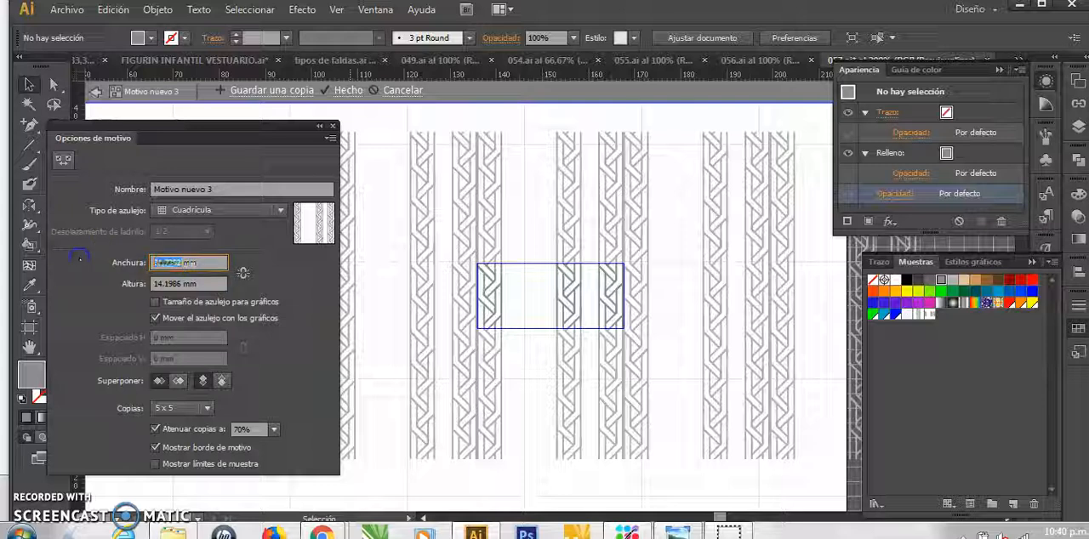
type("35")
left_click(204, 284)
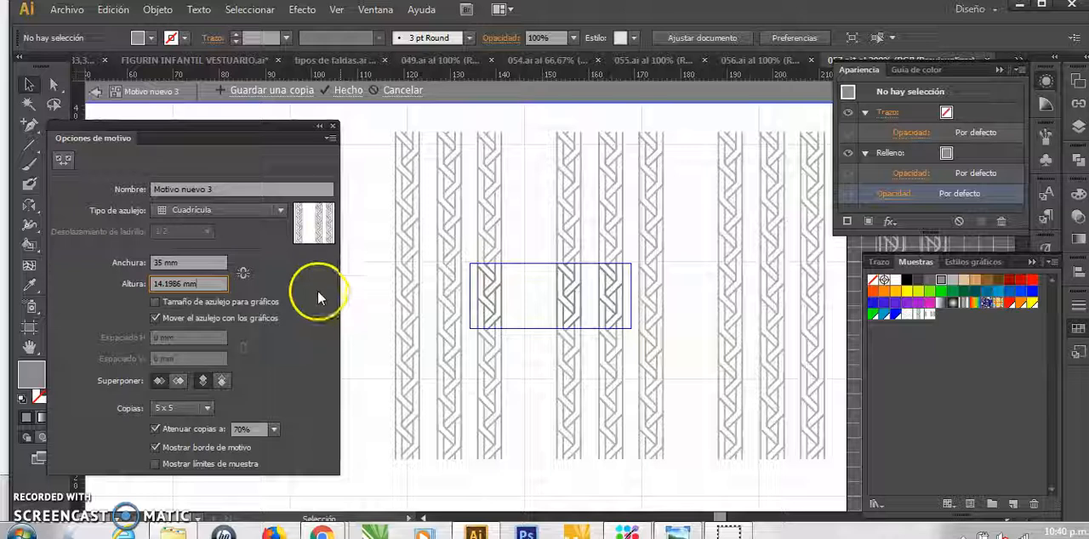
left_click(207, 408)
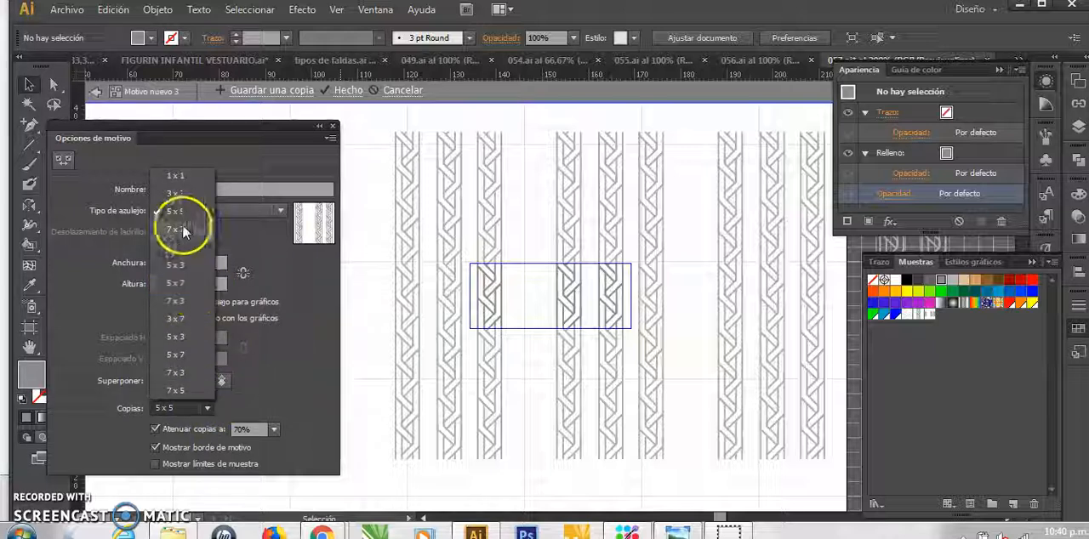
left_click(184, 246)
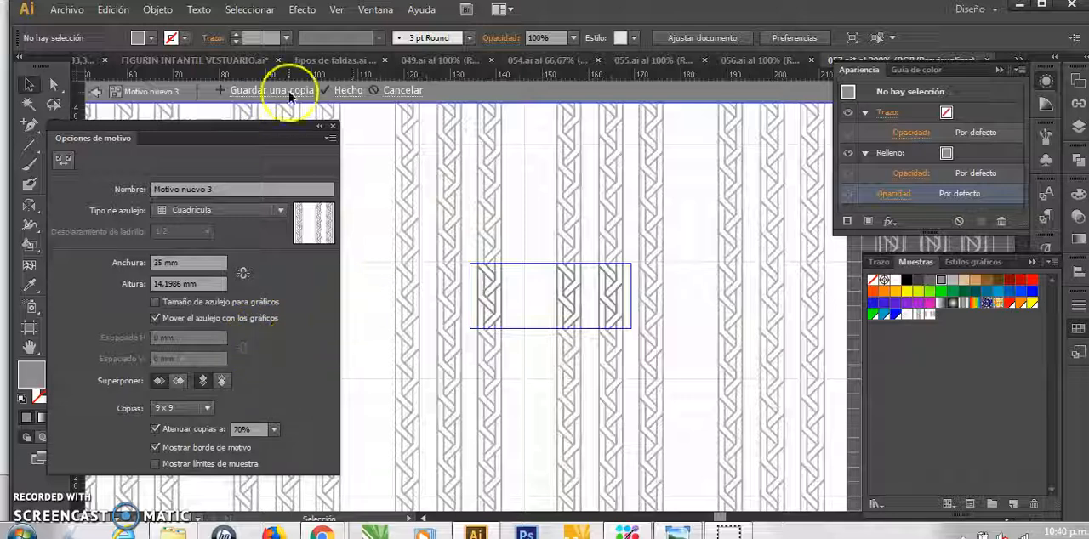
left_click(345, 90)
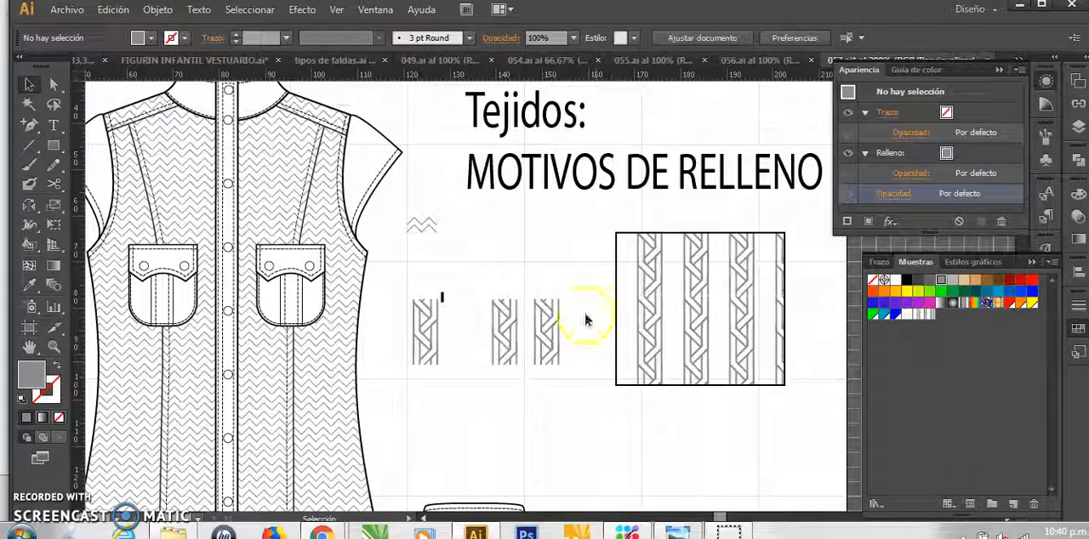
Isolate the shirt group containing the braid-filled sample rectangle and stretch that rectangle downward
left_click(686, 283)
left_click(687, 238)
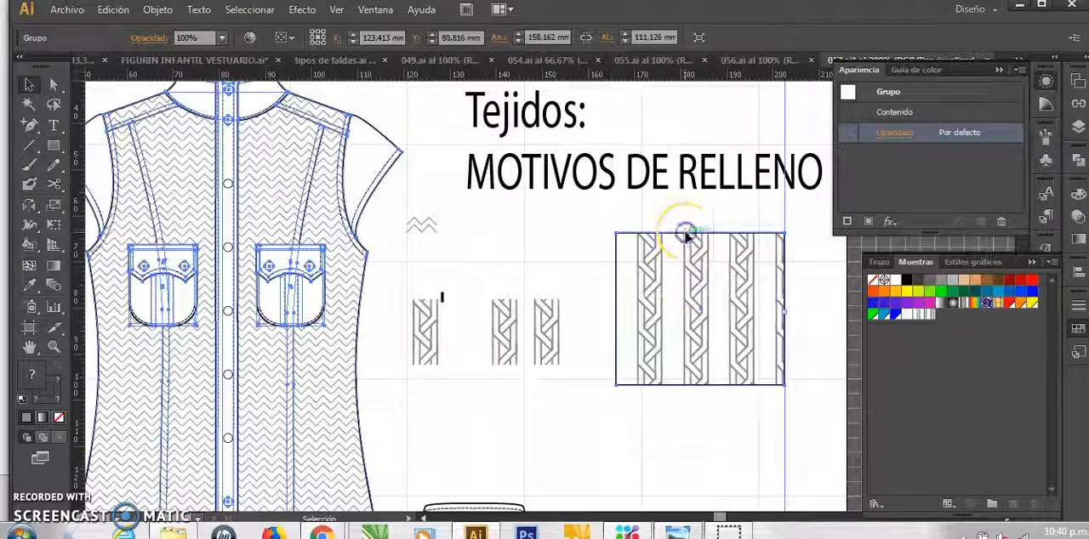
left_click(657, 236)
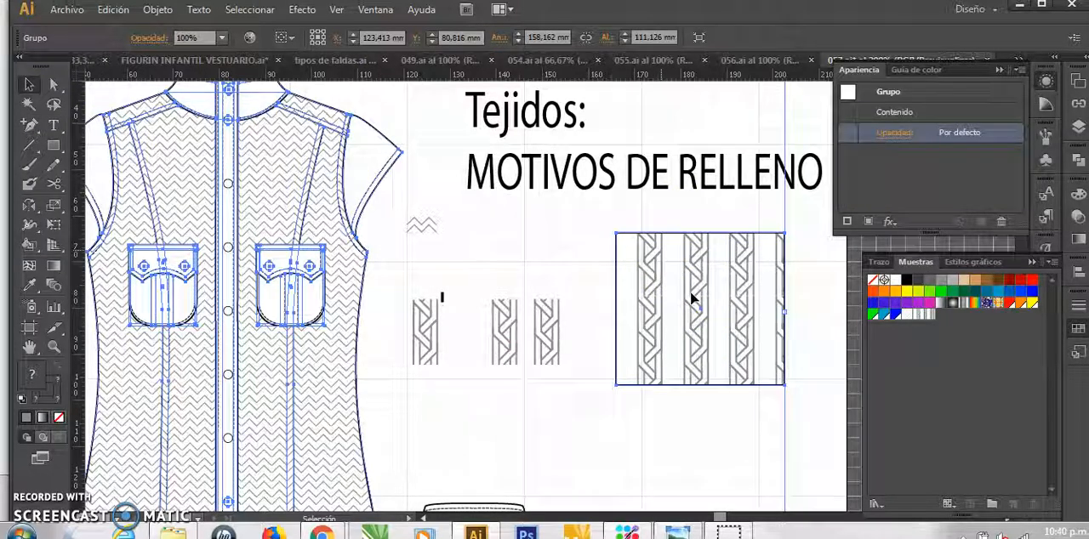
key("ctrl+minus")
left_click(722, 435)
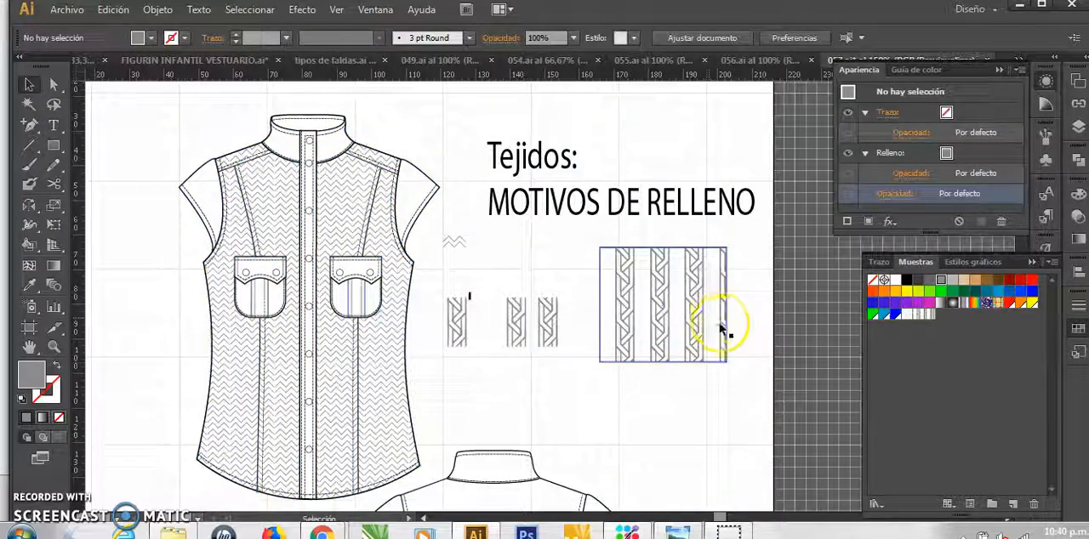
left_click(707, 366)
left_click(746, 369)
left_click(659, 336)
double_click(622, 361)
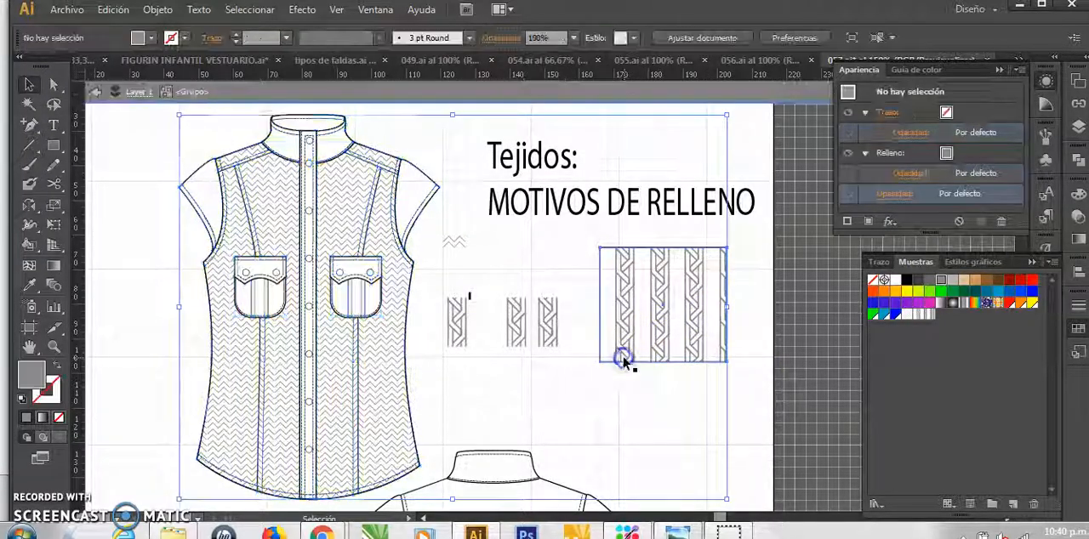
left_click(623, 362)
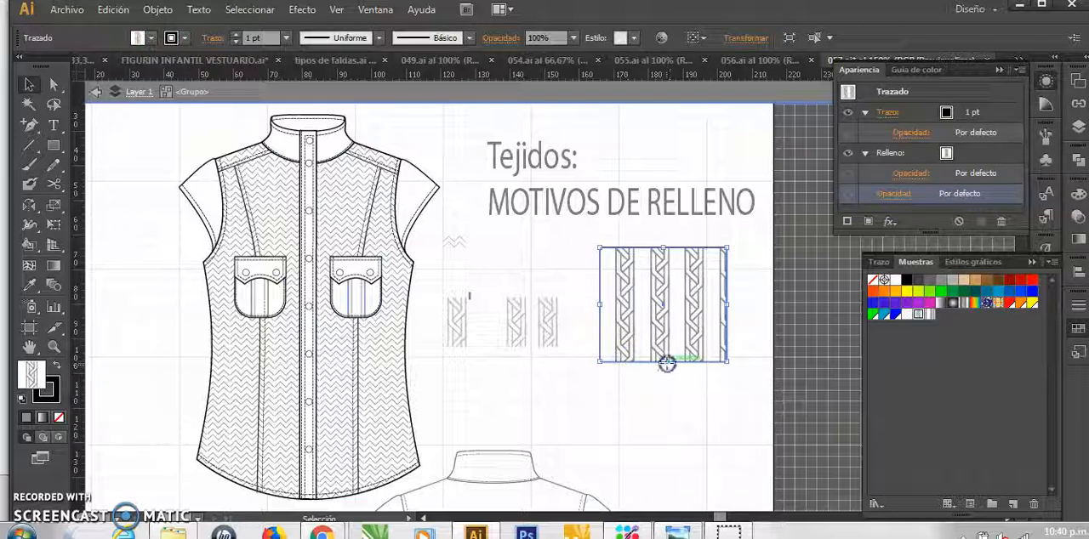
left_click_drag(663, 363, 663, 464)
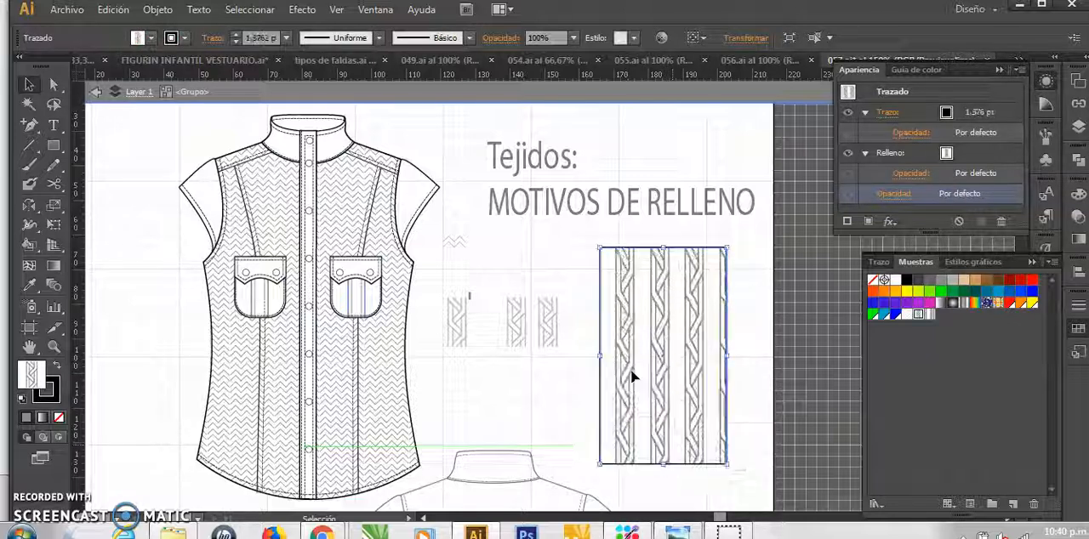
Delete the stretched sample, try a larger rectangle filled with the three-braid pattern in its place, and remove it
key("Delete")
key("m")
left_click_drag(572, 244, 739, 473)
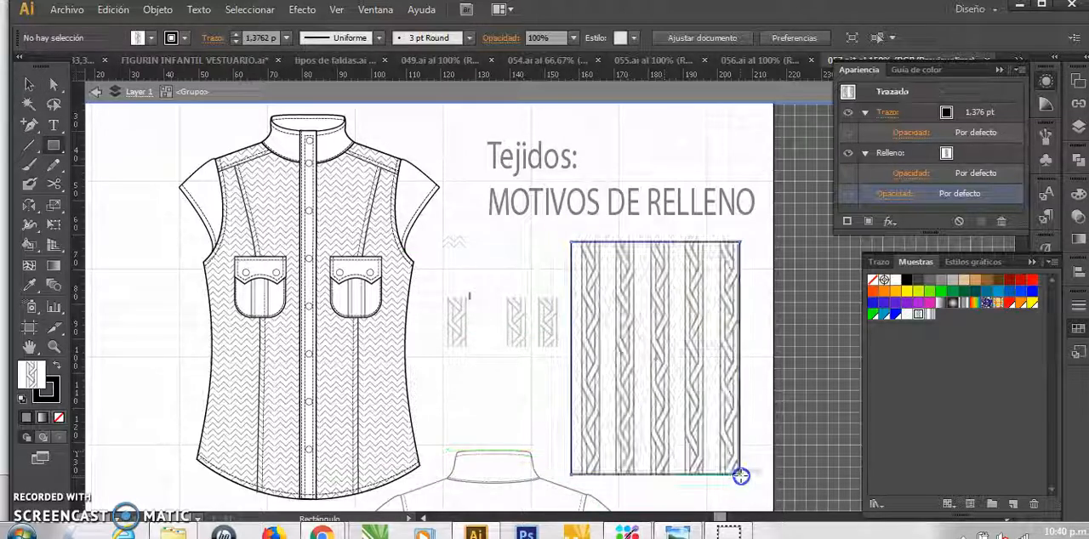
left_click(929, 314)
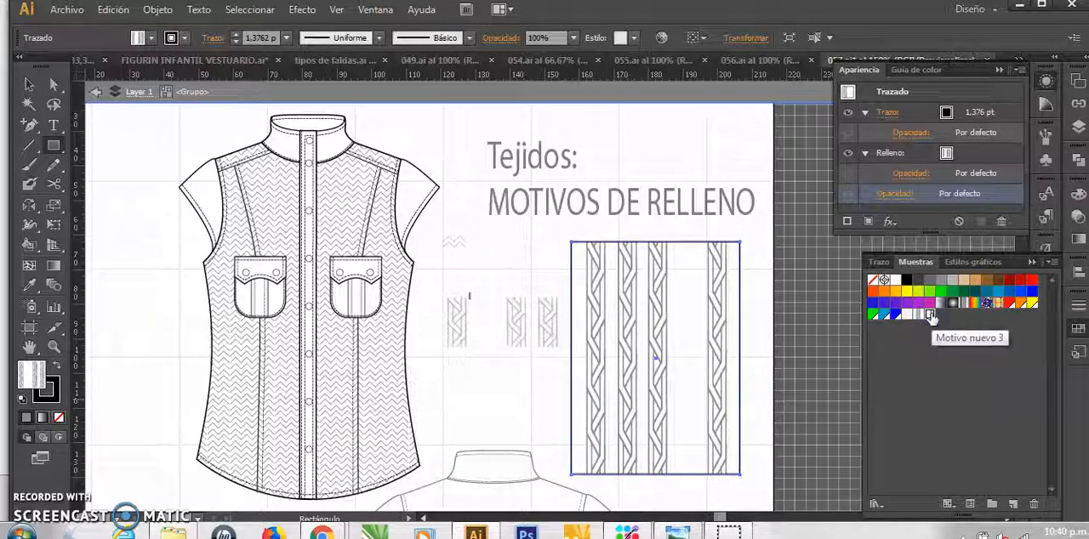
left_click(698, 330)
key("v")
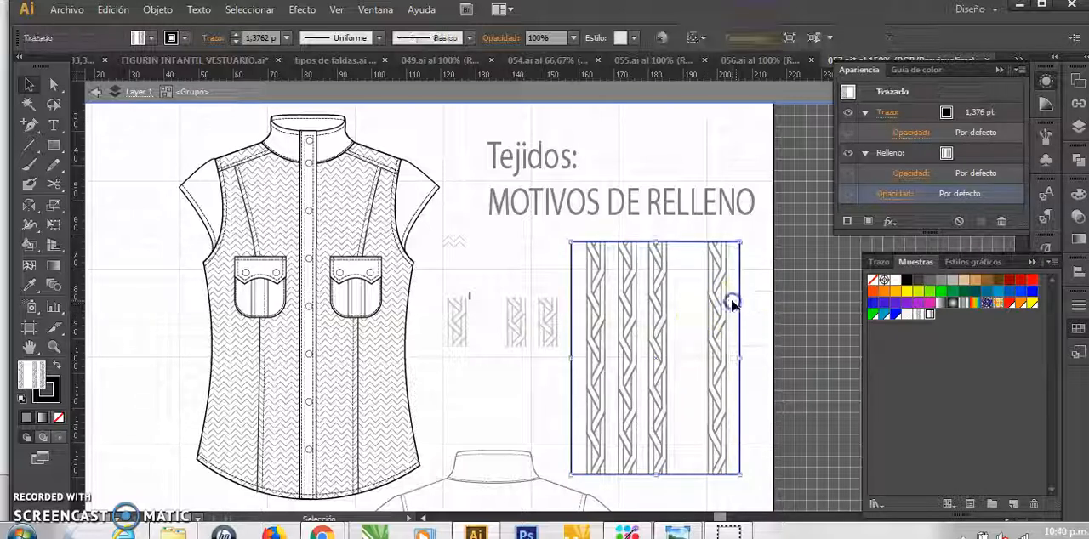
key("Delete")
Draw a green rectangle beside the motifs and overlap it with a second rectangle filled with the three-braid pattern
mouse_move(592, 248)
left_mouse_down()
mouse_move(724, 405)
mouse_move(756, 419)
left_mouse_up()
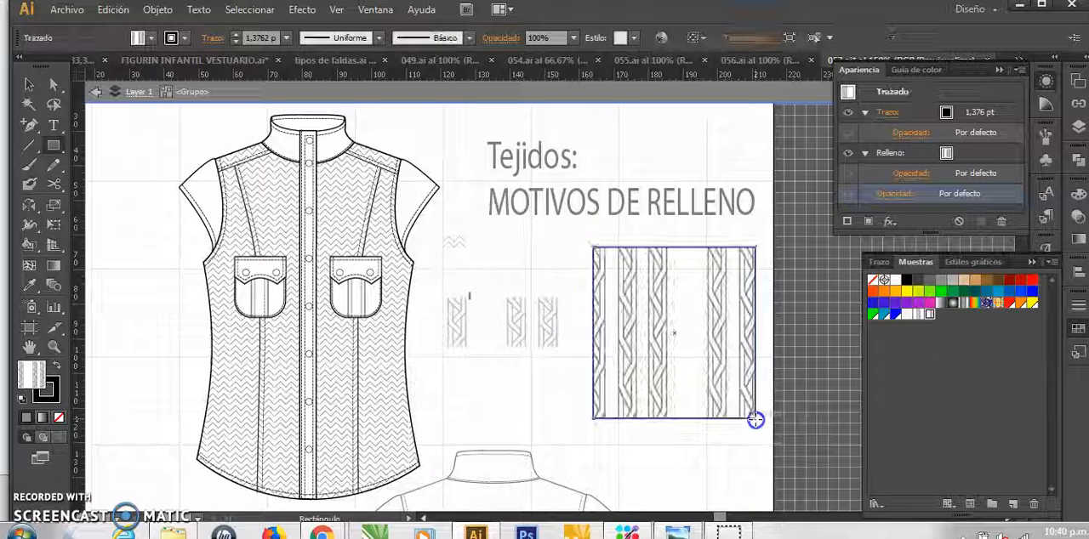
left_click(940, 292)
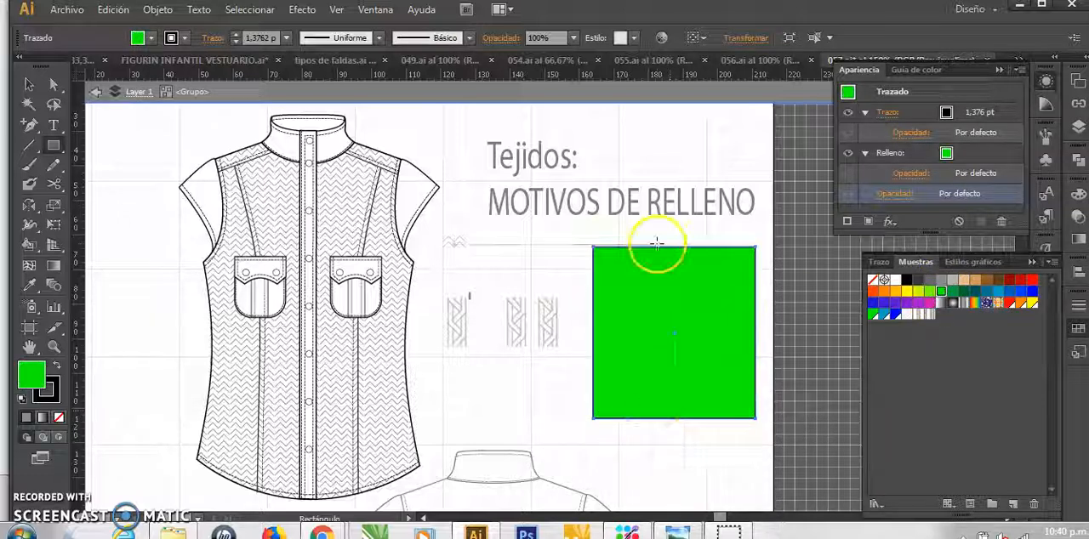
left_click_drag(617, 228, 764, 412)
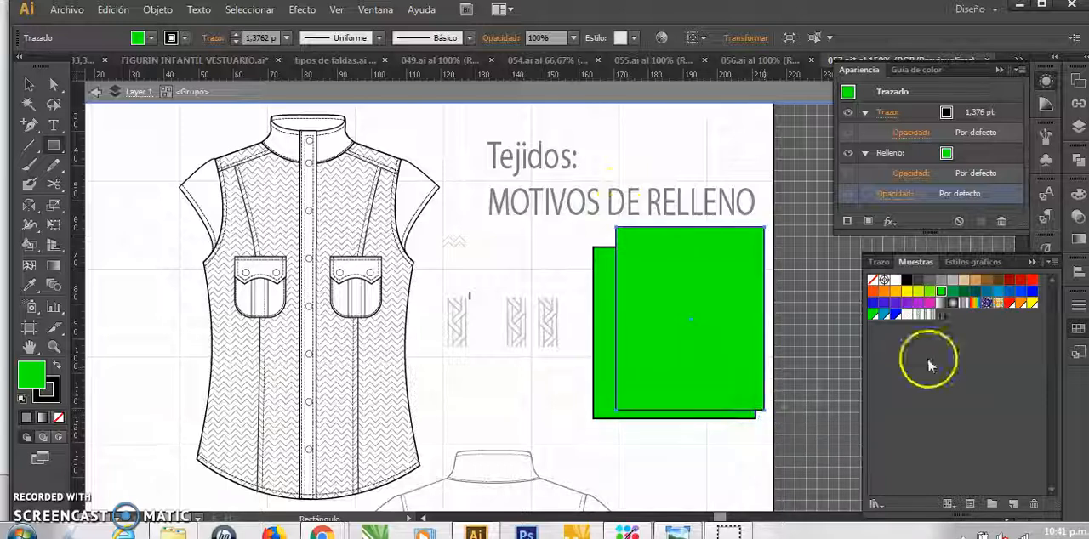
left_click(931, 314)
key("v")
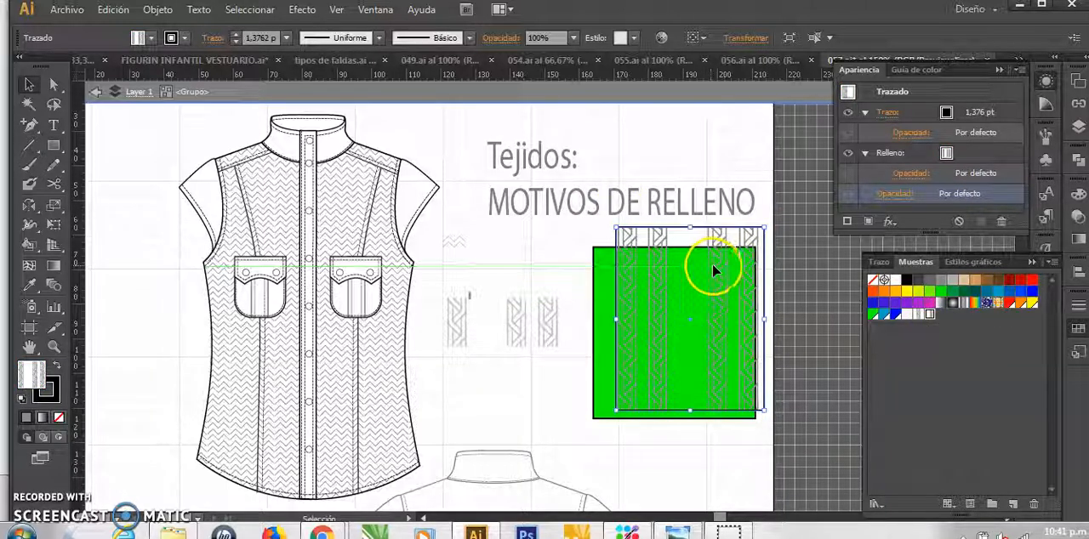
left_click_drag(715, 268, 717, 302)
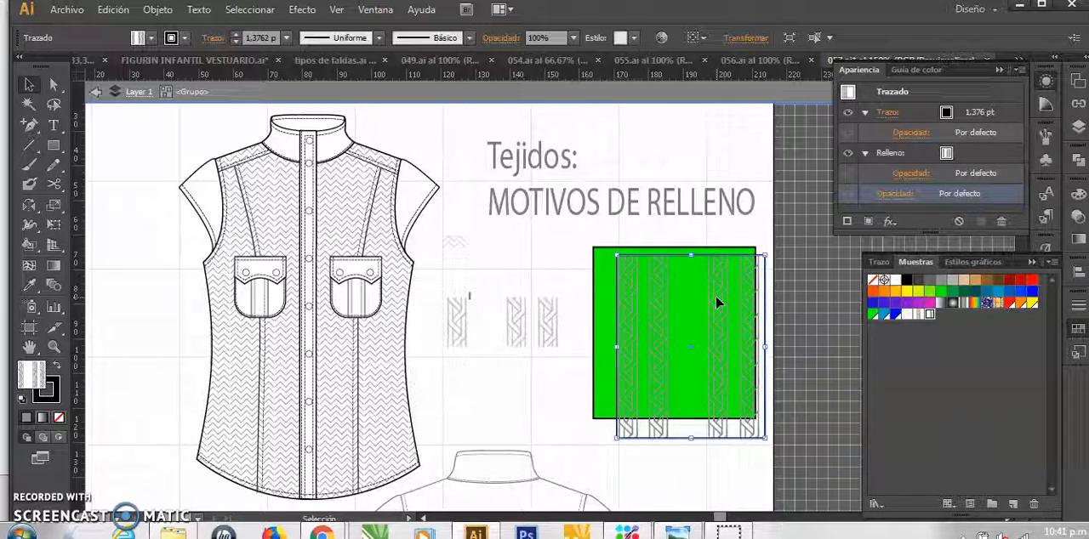
Delete both the braid-filled rectangle and the green rectangle behind it
key("Delete")
left_click(712, 293)
key("Delete")
left_click_drag(437, 287, 458, 321)
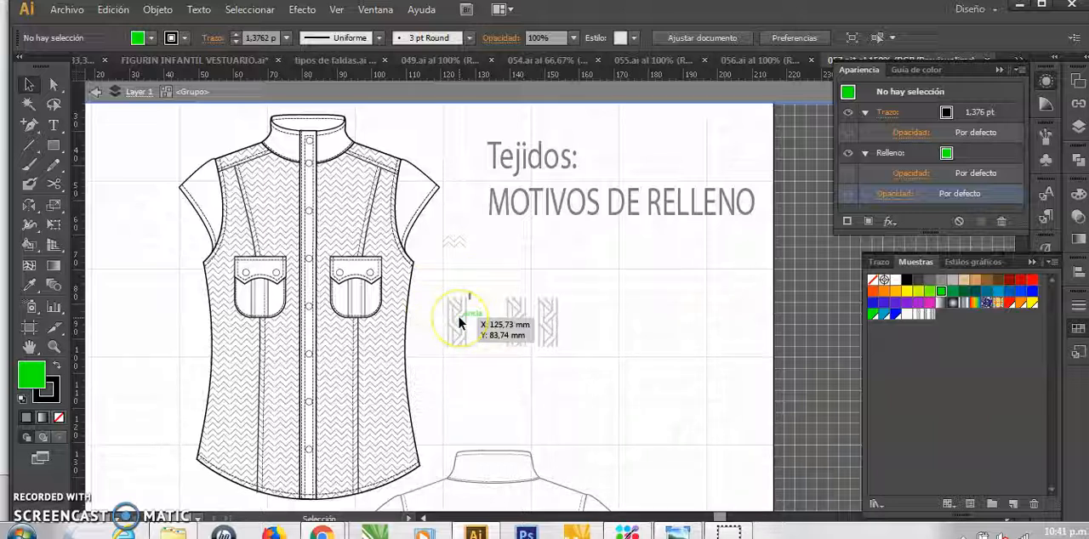
left_click(593, 339)
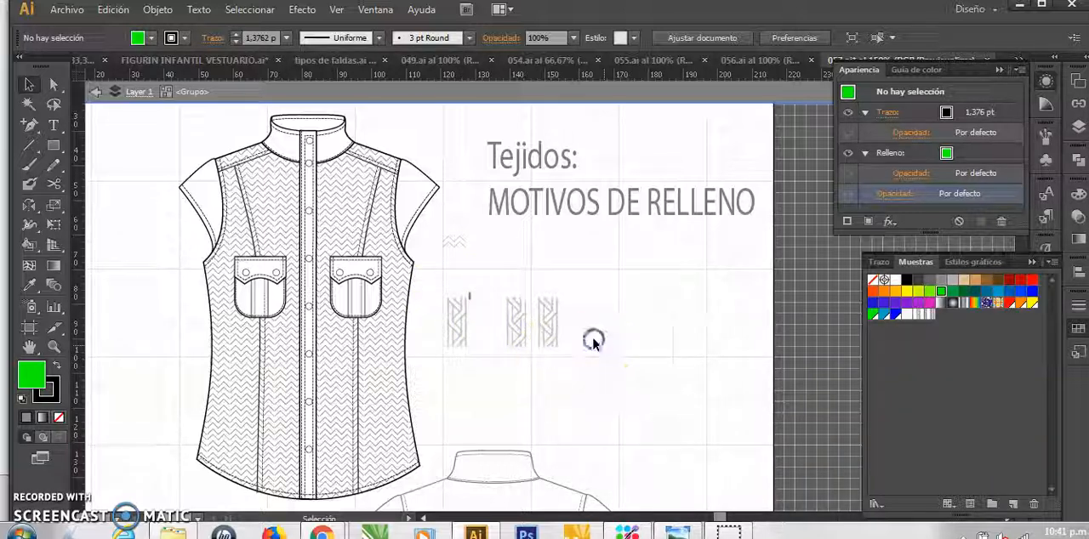
Draw a long, low green rectangle below the three braid motifs and deselect it
key("m")
left_click_drag(507, 366, 748, 396)
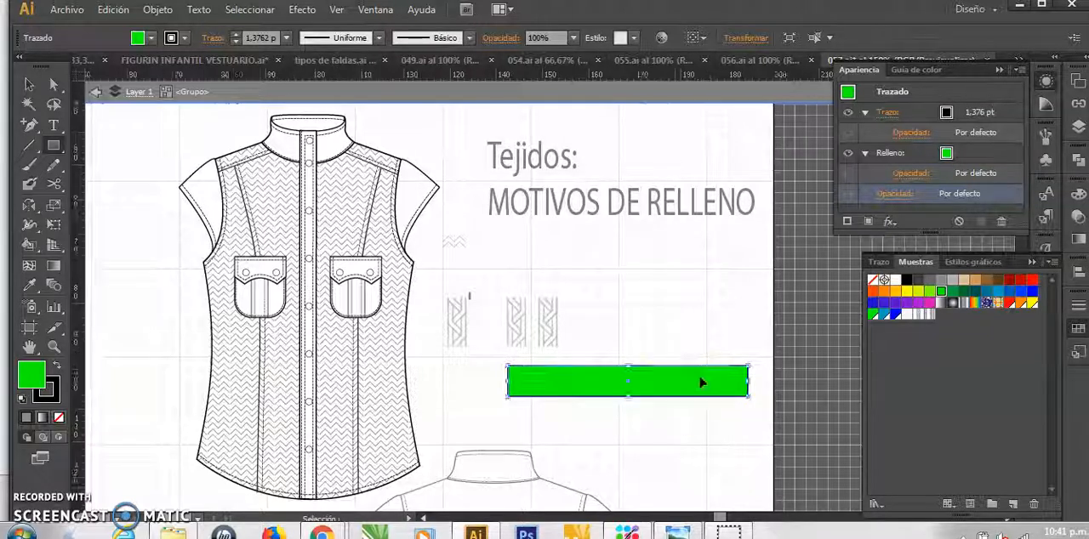
key("ctrl+plus")
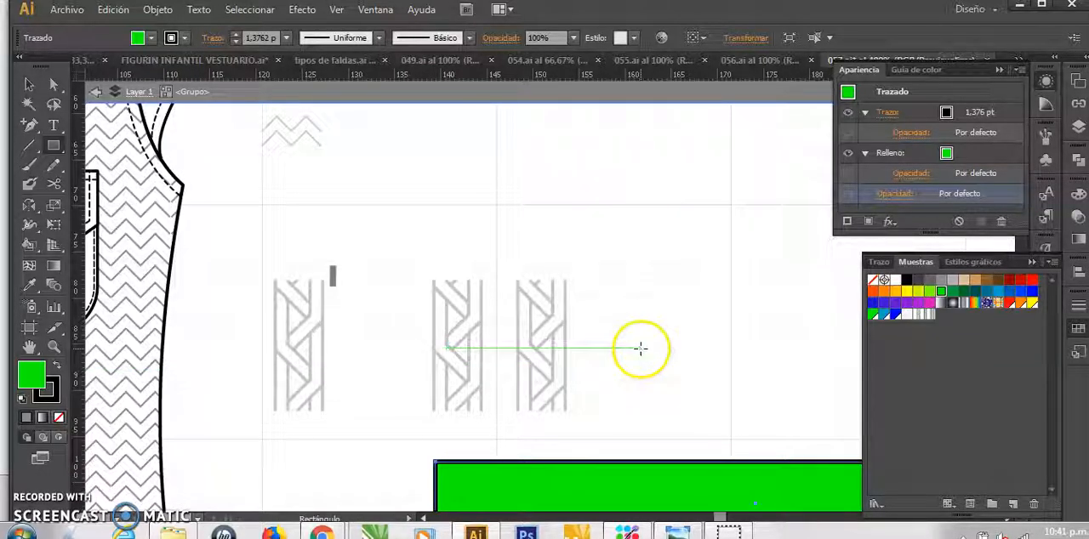
left_click(614, 258)
Turn on snapping to the grid and draw a vertical line about 25 mm long beside the last braid motif with the Pen tool
key("p")
left_click(375, 9)
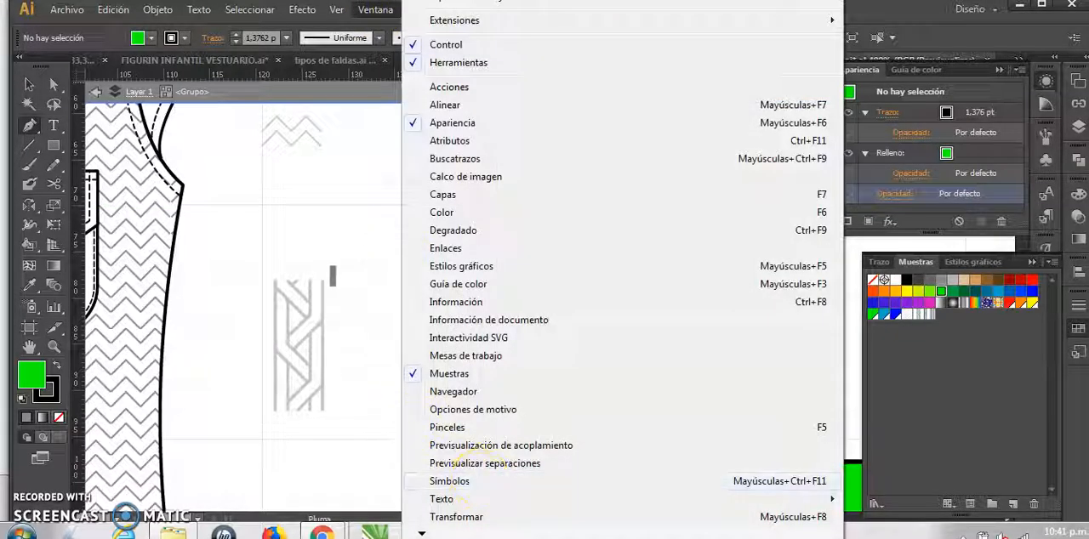
mouse_move(336, 9)
left_click(443, 477)
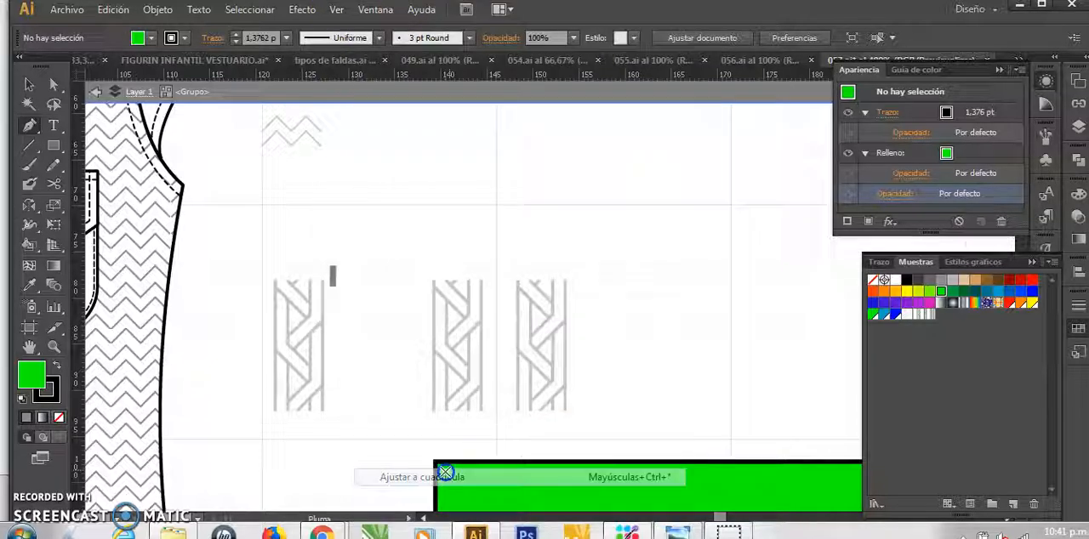
left_click(615, 205)
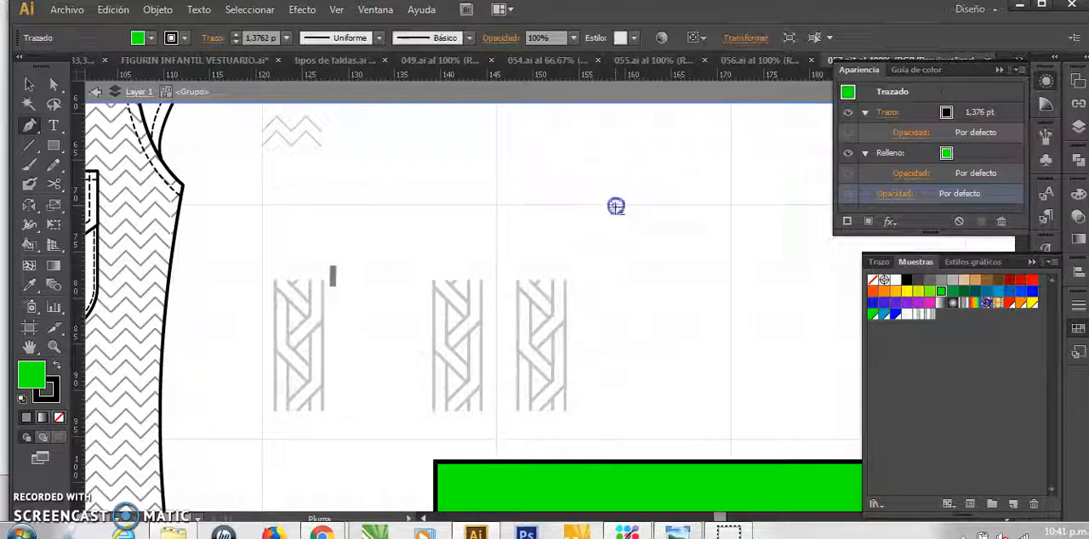
left_click(614, 436)
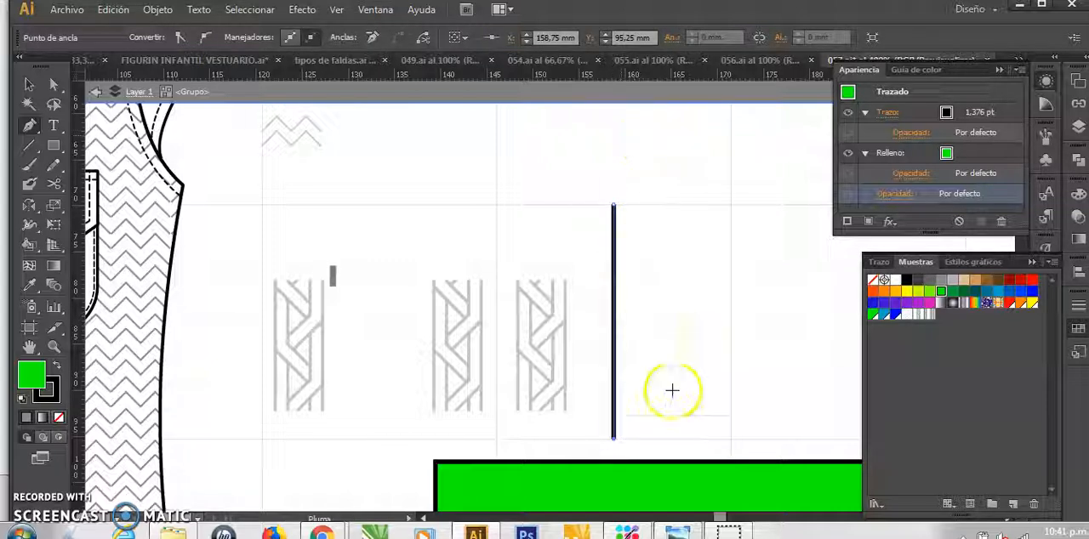
Remove the vertical line's fill and set its stroke colour to grey
key("ctrl+space")
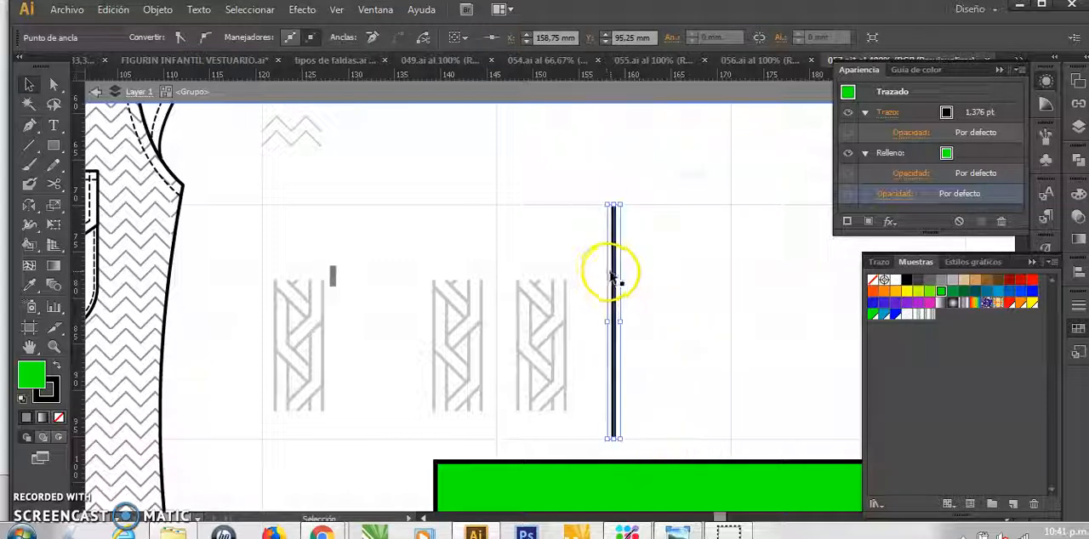
key("v")
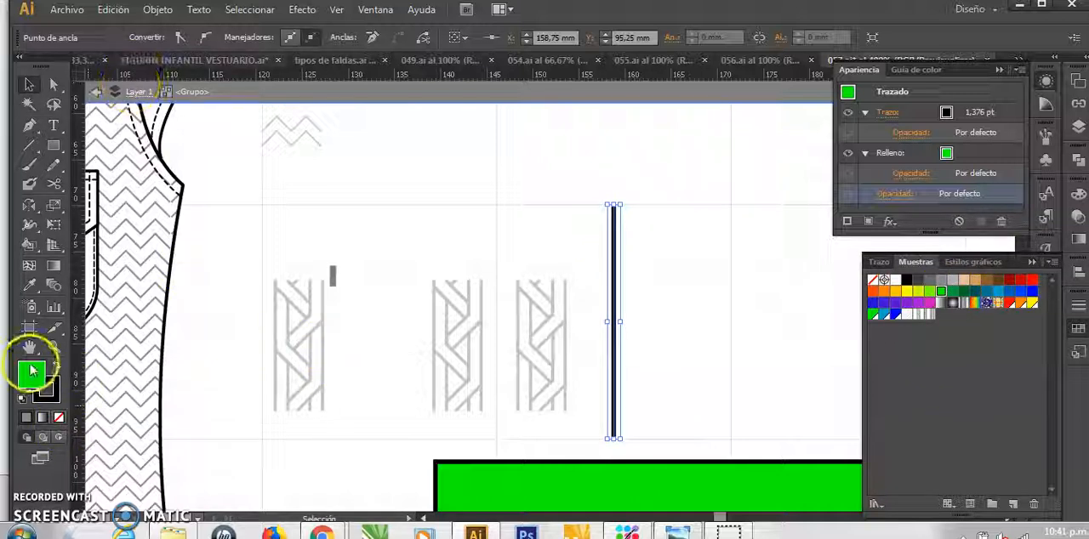
left_click(59, 417)
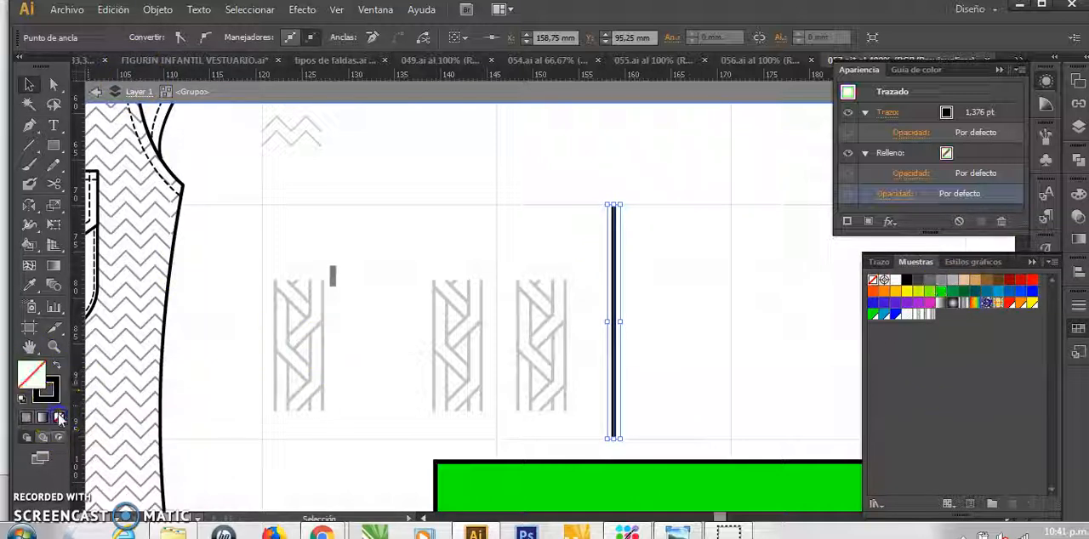
left_click(57, 387)
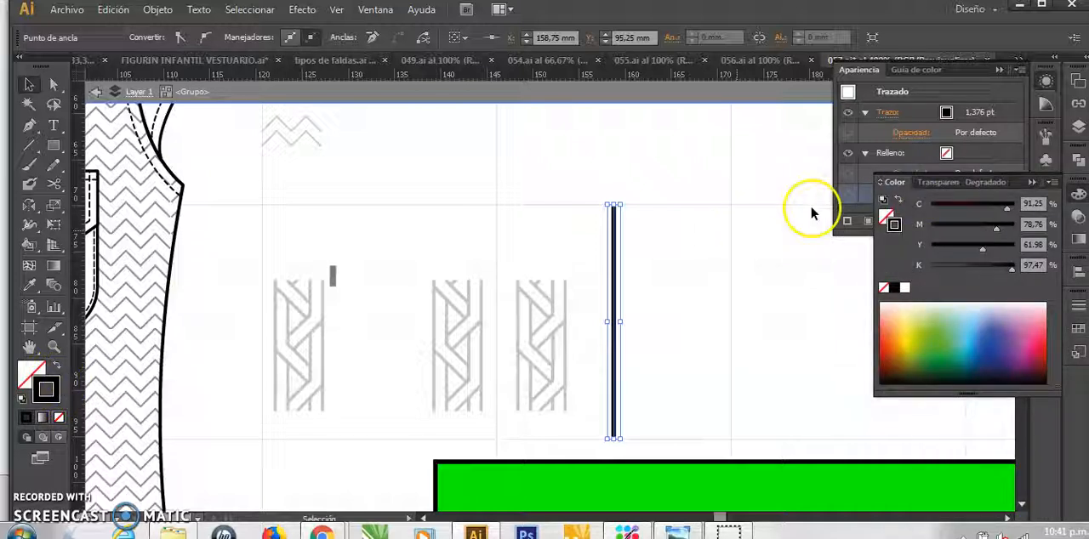
left_click(1078, 329)
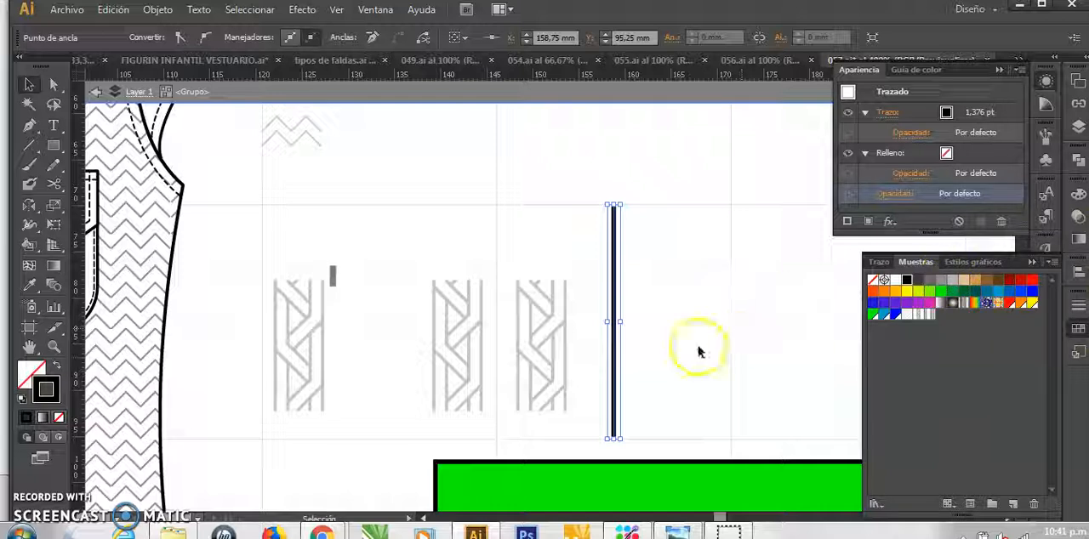
left_click(941, 280)
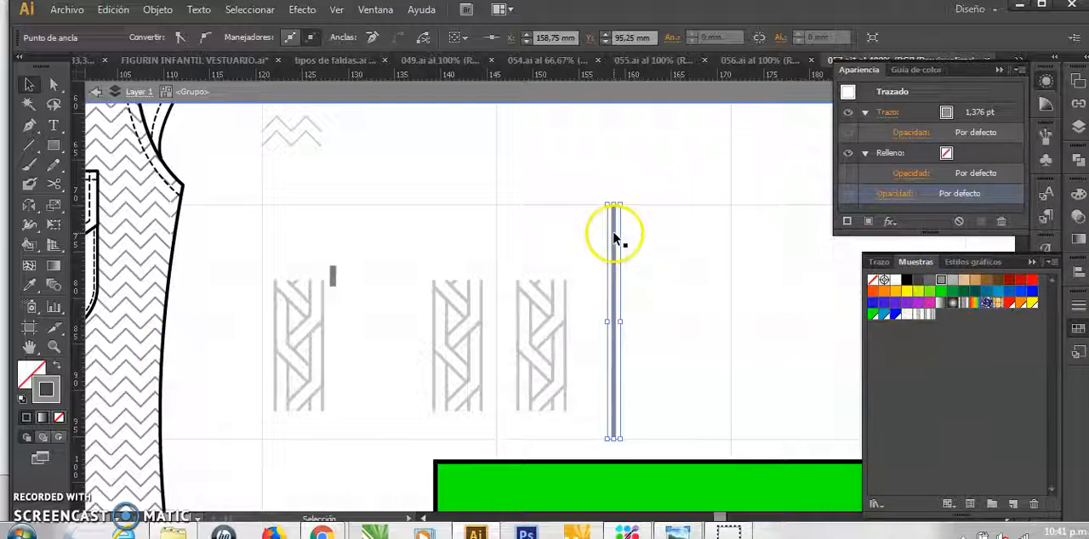
Duplicate the grey vertical line twice away from the braid motifs, spacing the lines evenly about 3 mm apart
left_click_drag(623, 233, 628, 233)
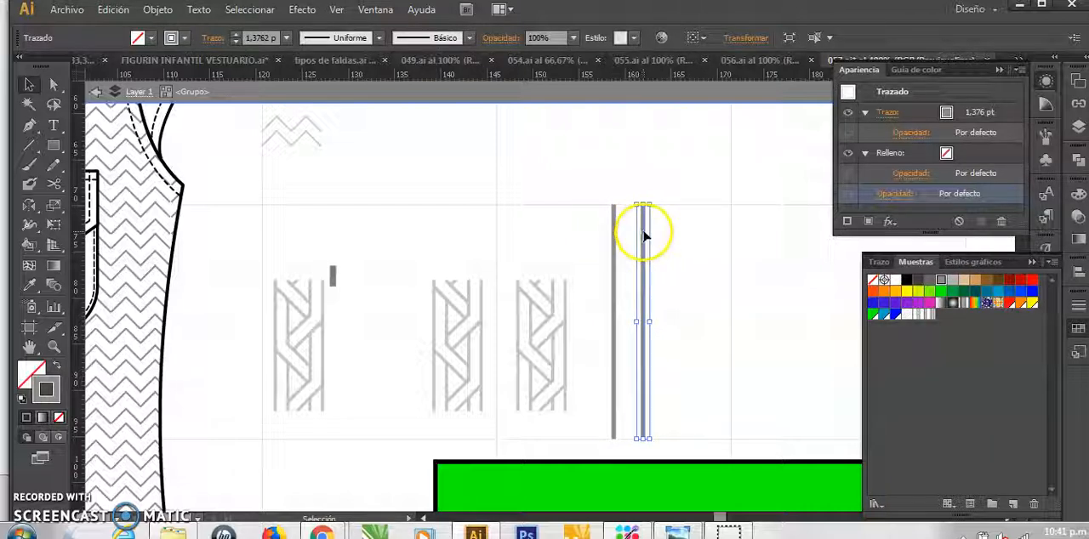
left_click_drag(655, 232, 675, 219)
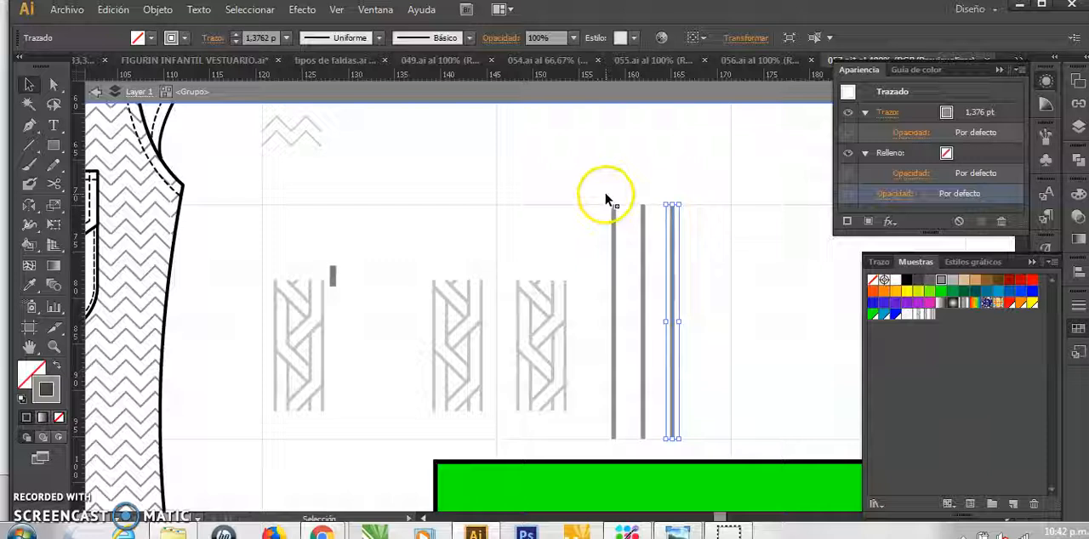
Select the three evenly spaced grey vertical lines and create a new pattern from them
left_click_drag(605, 195, 691, 438)
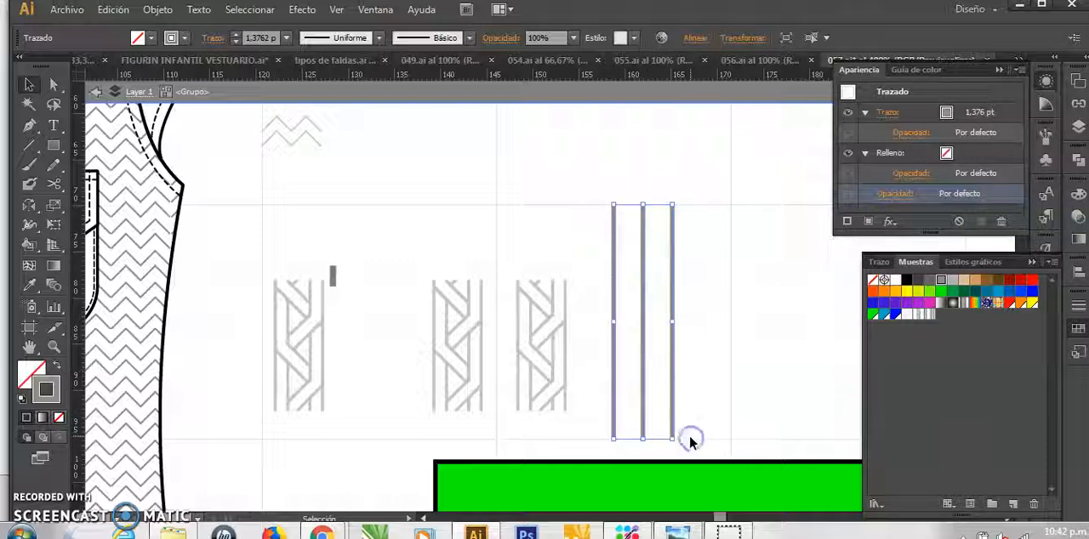
left_click(166, 16)
mouse_move(331, 321)
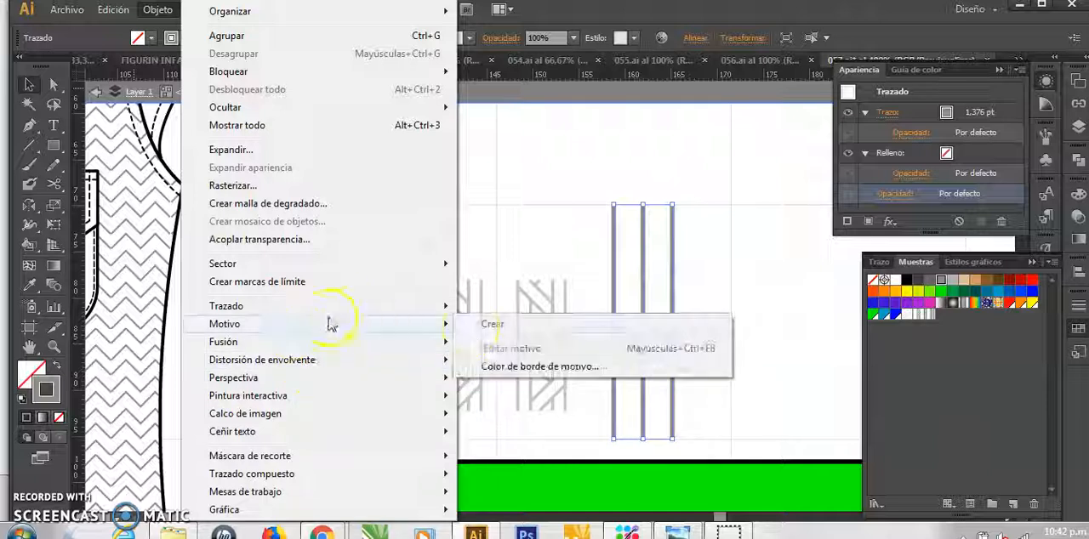
left_click(490, 325)
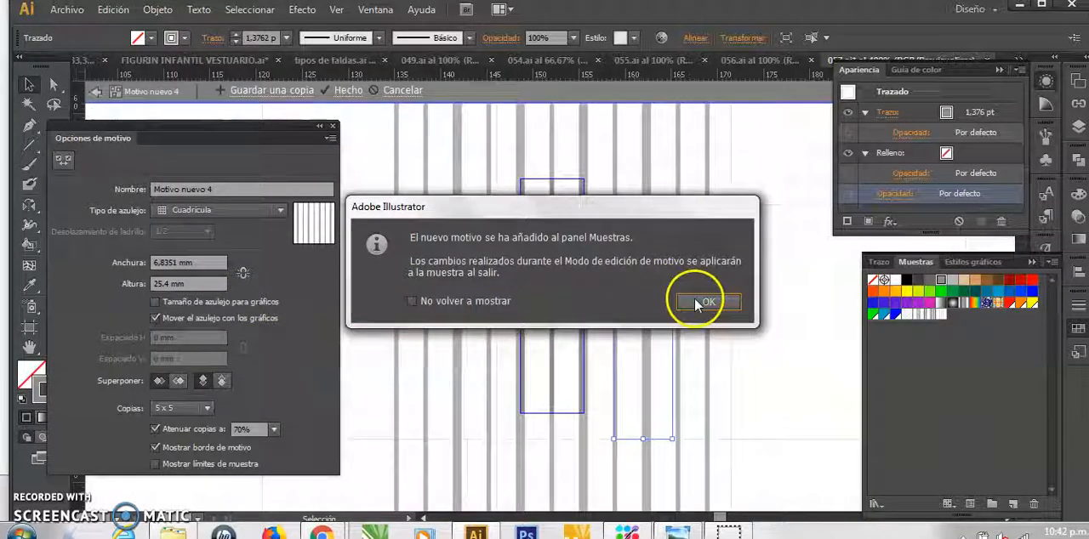
left_click(696, 305)
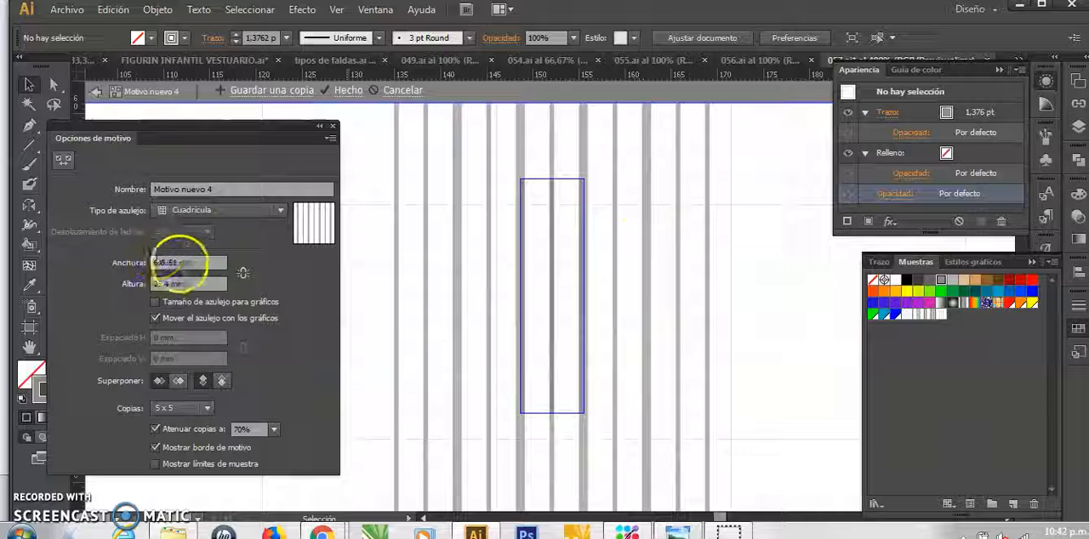
Try tile widths of 8 mm and 10 mm for the three-line rib pattern
left_click_drag(179, 263, 147, 263)
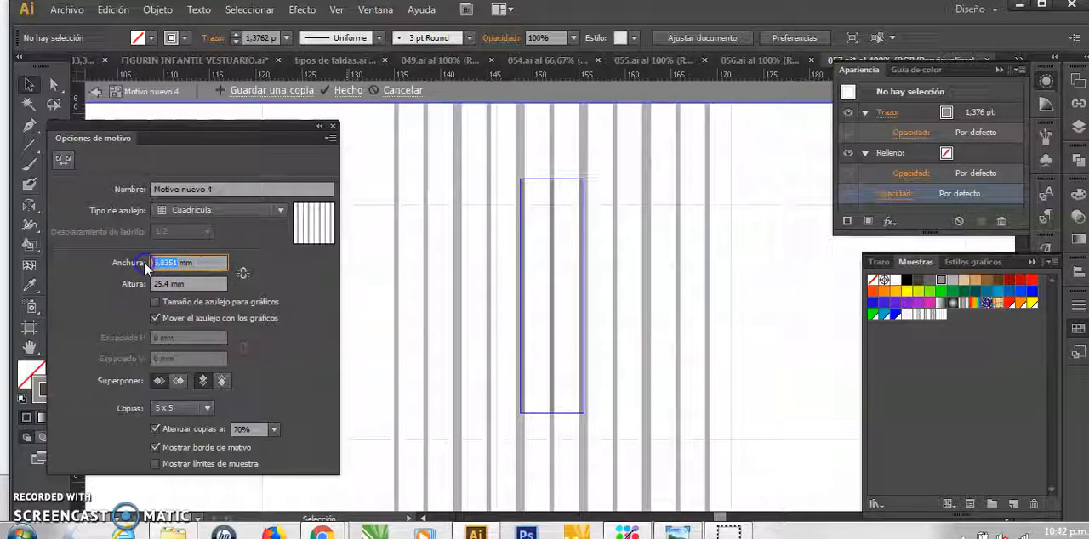
type("8")
left_click(210, 284)
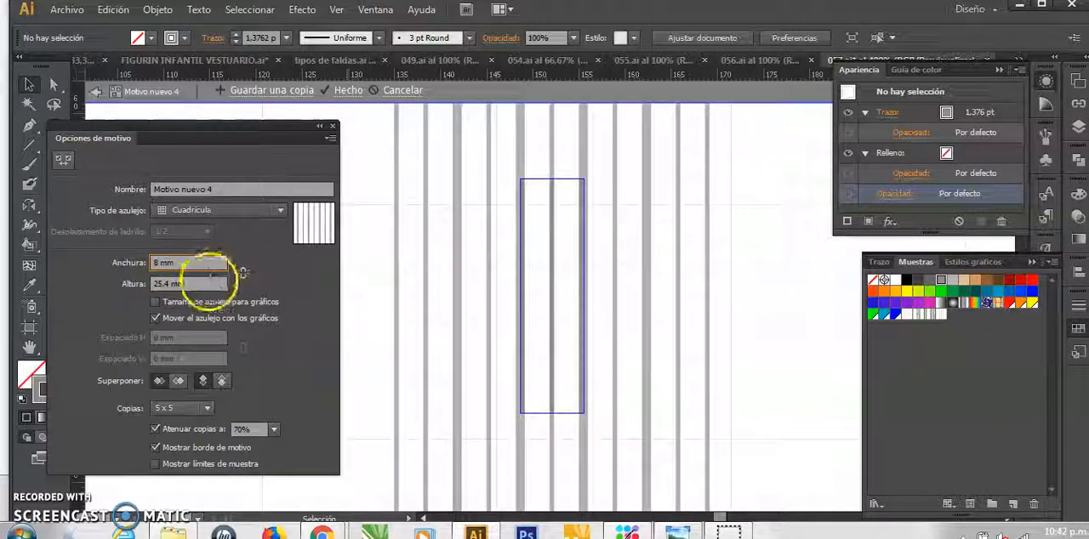
left_click_drag(183, 265, 102, 262)
left_click(170, 284)
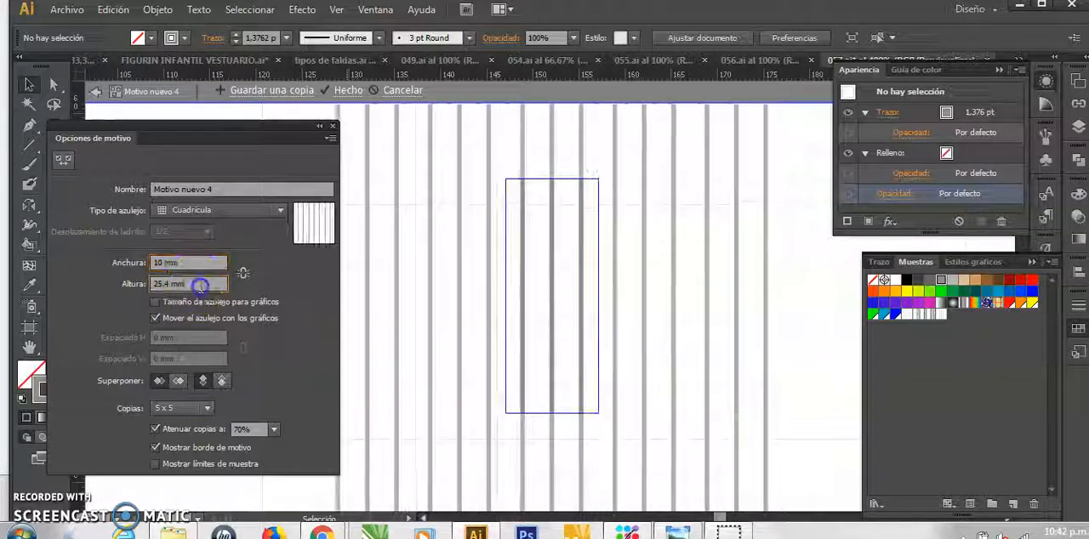
Set the rib pattern's tile width to 9 mm, preview 9 x 9 copies and finish editing the pattern
left_click_drag(175, 264, 8, 242)
type("9")
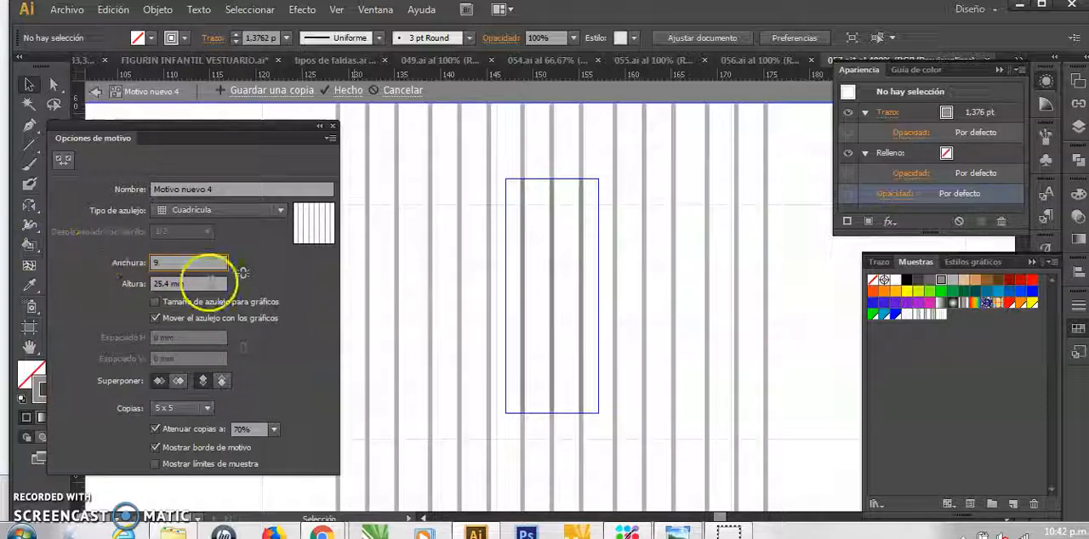
left_click(207, 285)
left_click(671, 353)
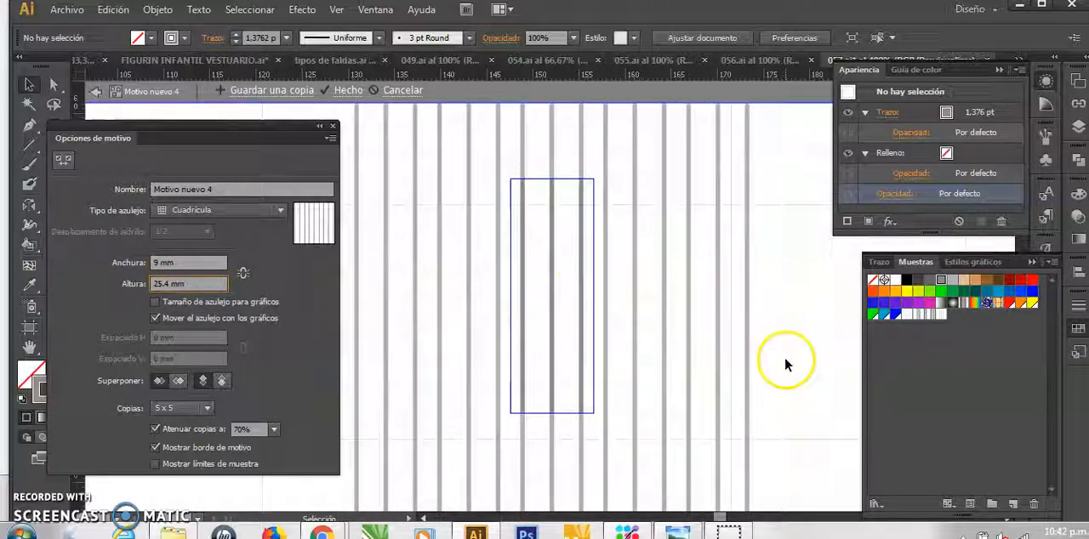
left_click(208, 410)
left_click(176, 247)
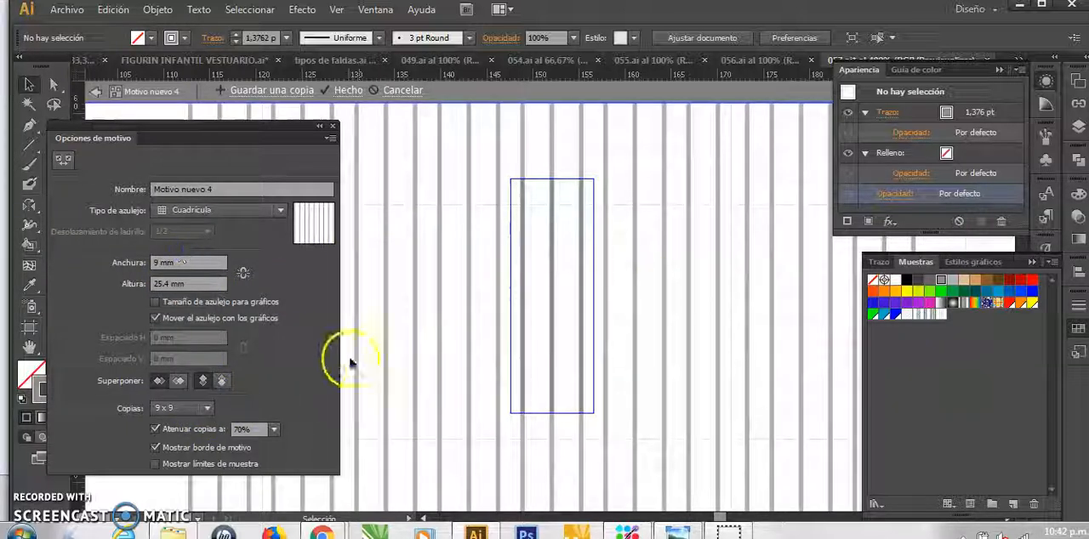
left_click(348, 90)
Try to apply the new rib-line swatch to the group containing the green rectangle, and undo it
left_click(639, 469)
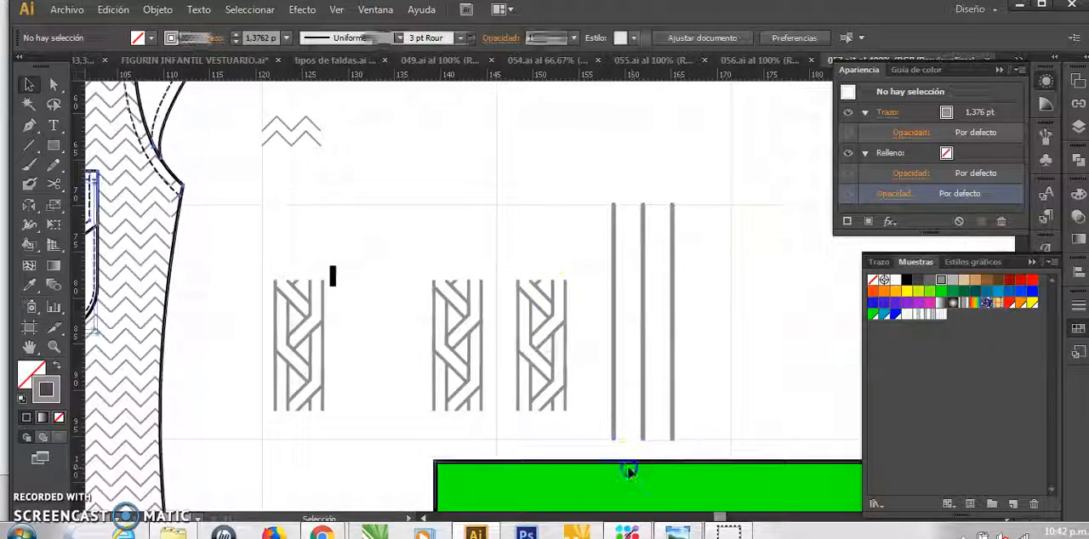
key("ctrl+minus")
key("ctrl+minus")
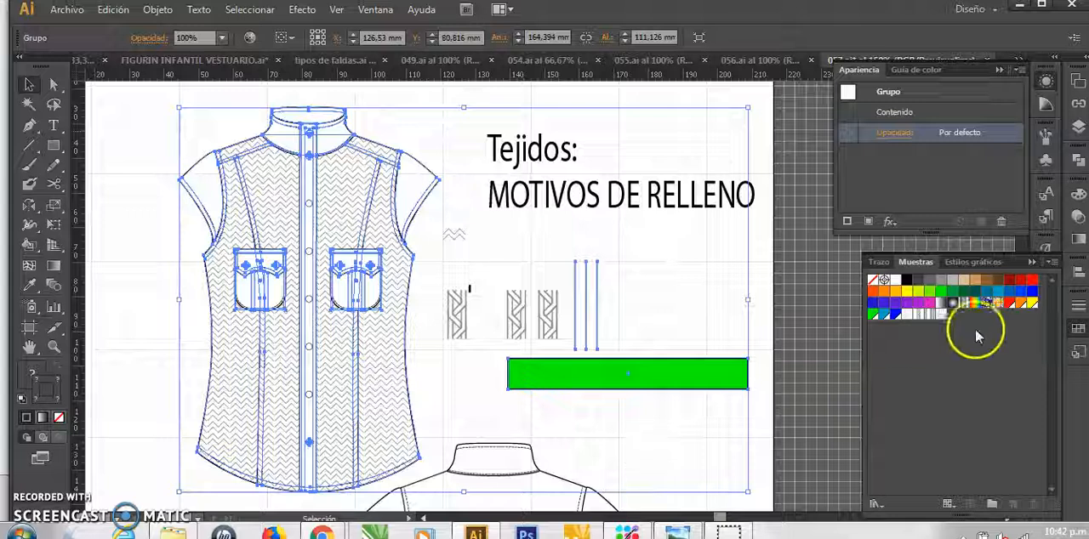
left_click(942, 316)
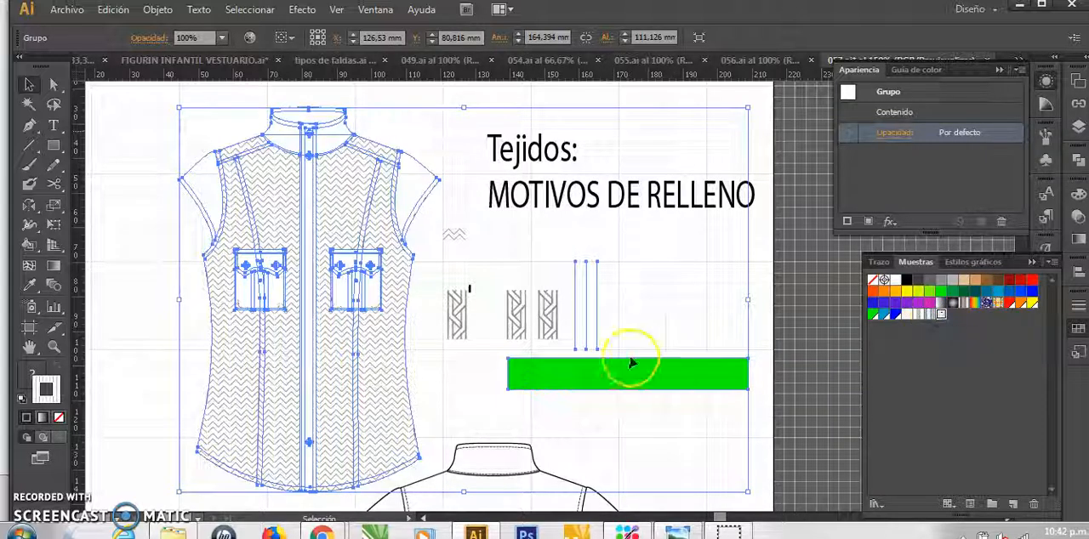
key("ctrl+z")
Isolate the group, fill the green rectangle with the new three-line rib swatch and deselect it
double_click(684, 369)
left_click(680, 365)
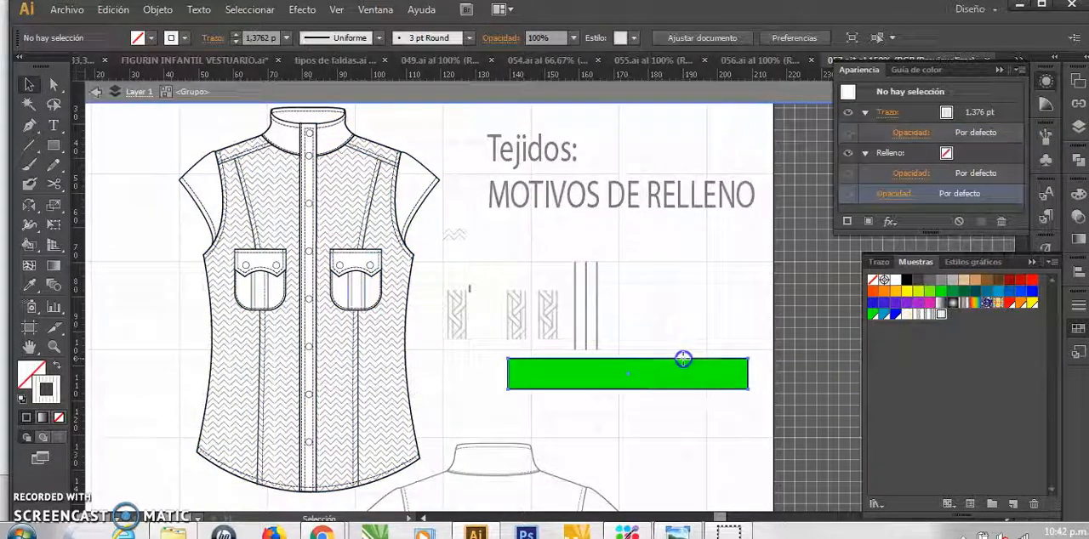
left_click(940, 314)
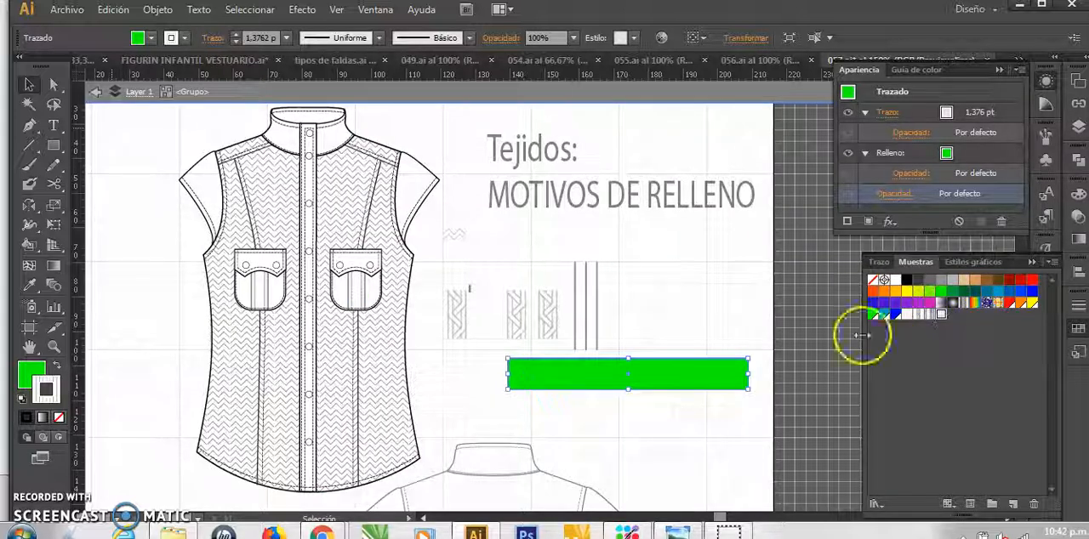
left_click(174, 422)
key("ctrl+z")
left_click(33, 374)
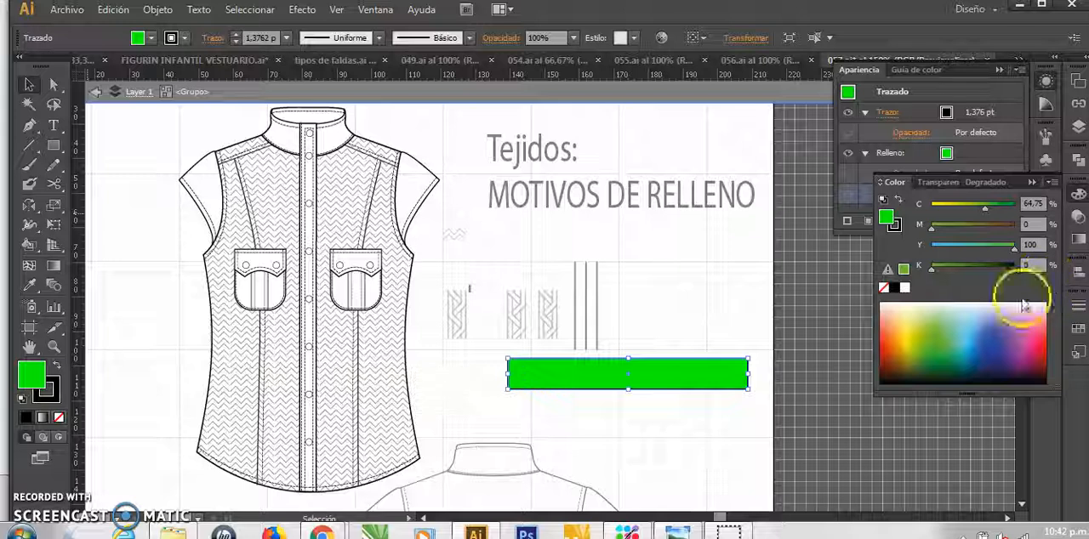
left_click(1078, 328)
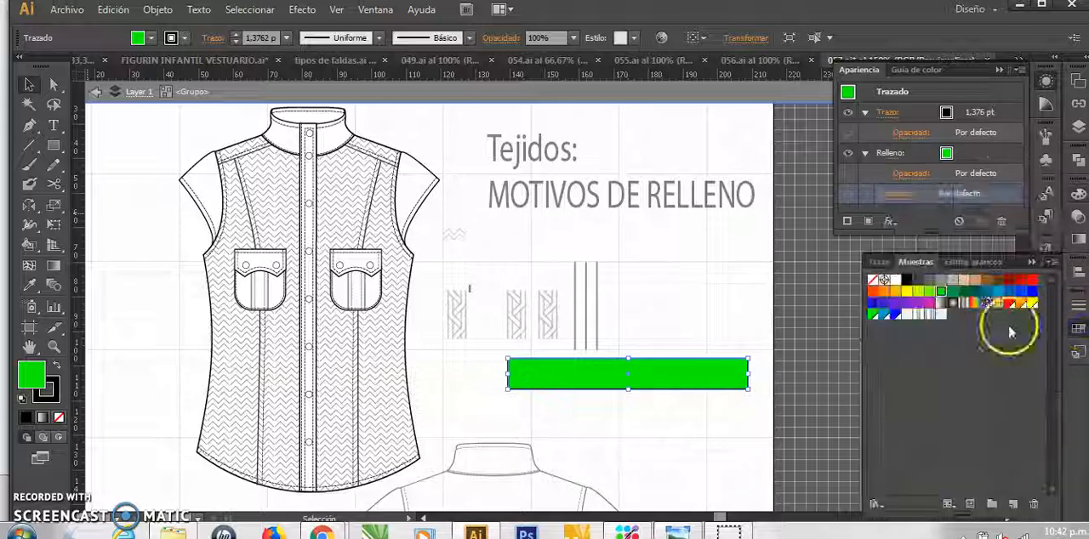
left_click(941, 316)
left_click(644, 331)
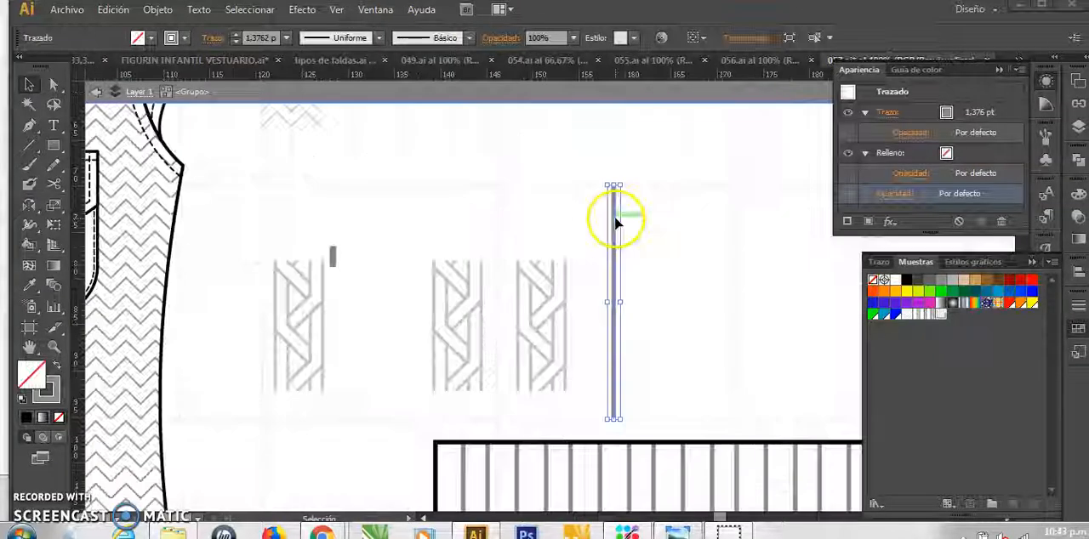
Duplicate the remaining grey vertical line repeatedly at tight, equal spacing to form a rib band about 7 mm wide
left_click(615, 220)
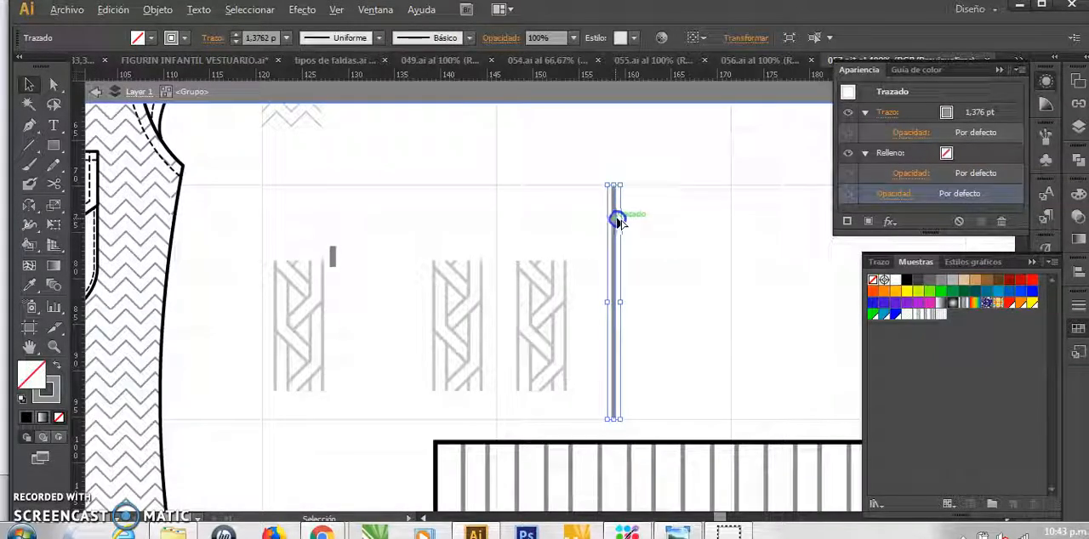
key("alt")
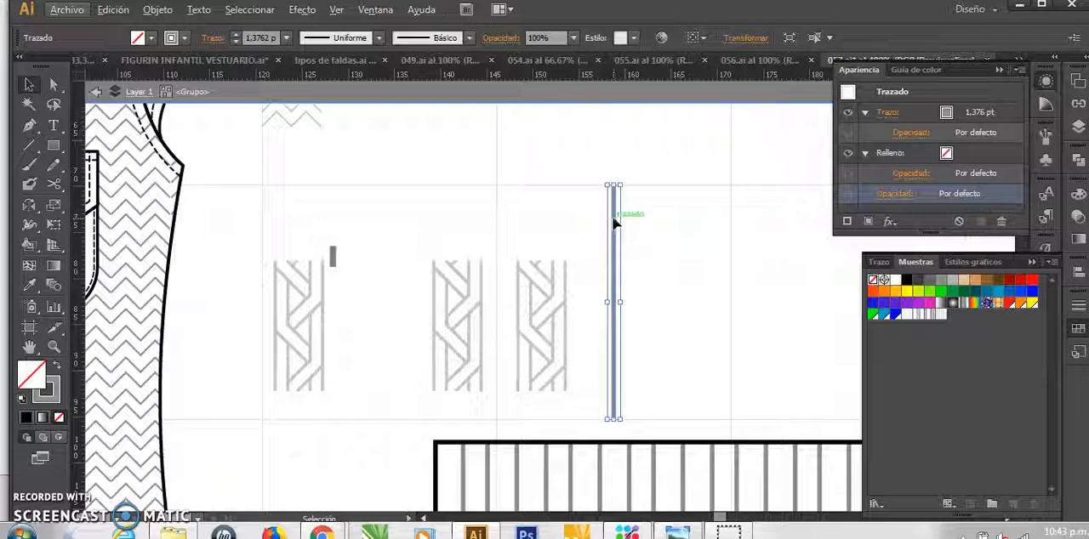
left_click_drag(613, 219, 623, 222)
key("ctrl+d")
key("ctrl+d")
key("ctrl+d")
key("ctrl+d")
key("ctrl+d")
key("ctrl+d")
key("ctrl+d")
key("ctrl+d")
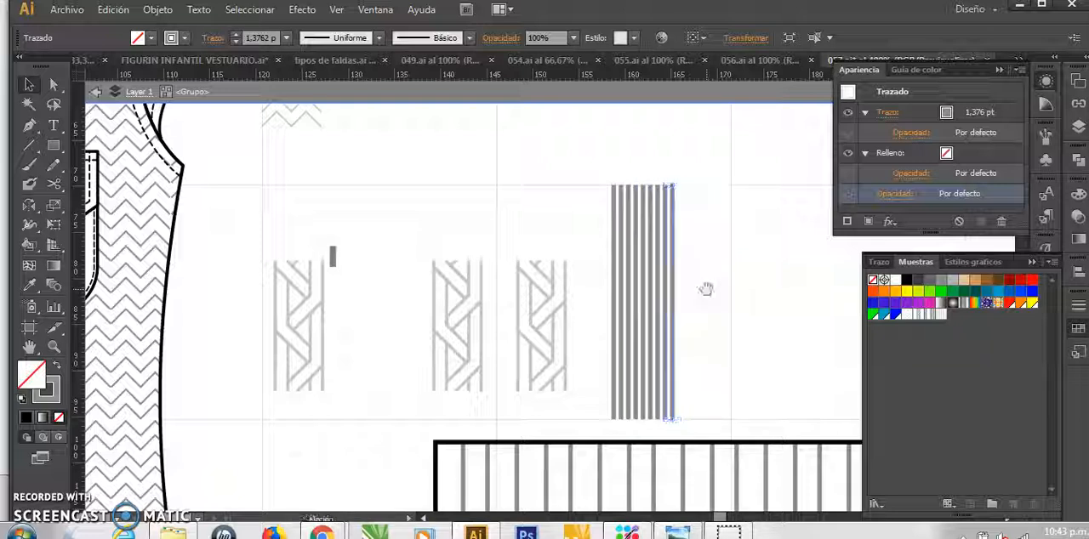
Select all the closely spaced rib lines and create a new pattern from them
left_click(598, 189)
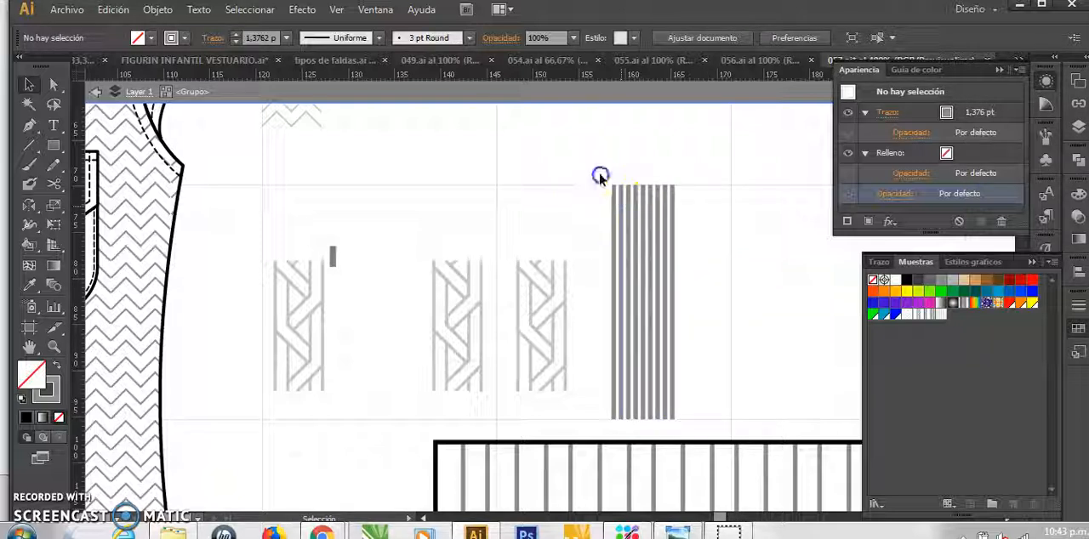
left_click_drag(689, 242, 692, 241)
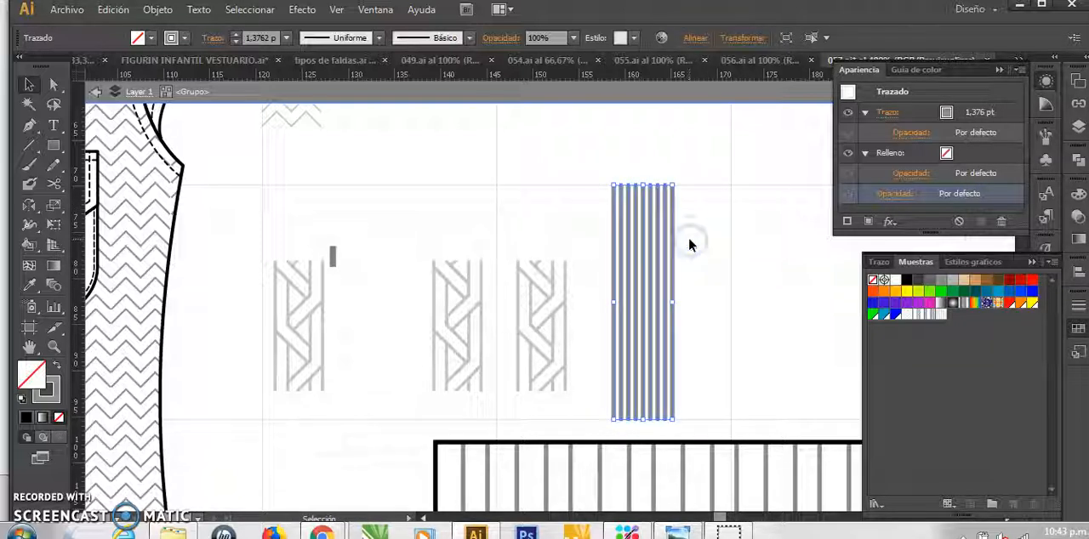
left_click(1076, 279)
left_click(1076, 274)
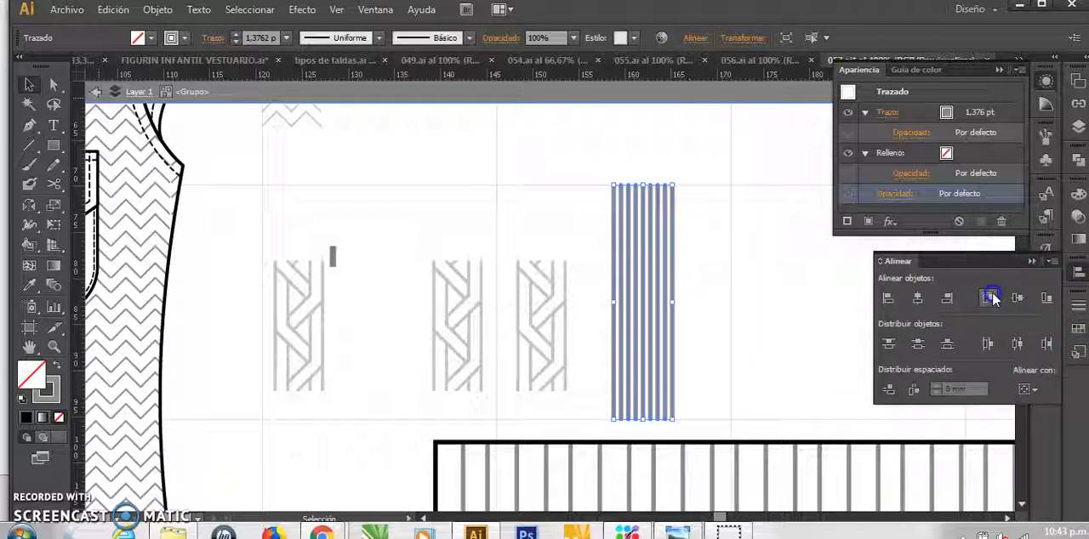
left_click(158, 9)
mouse_move(249, 324)
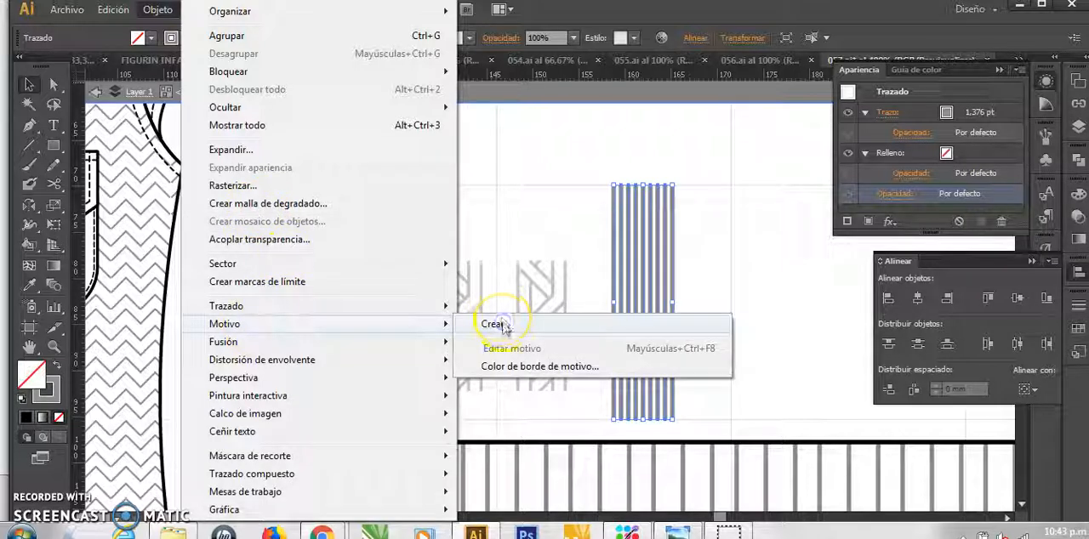
left_click(497, 324)
left_click(702, 300)
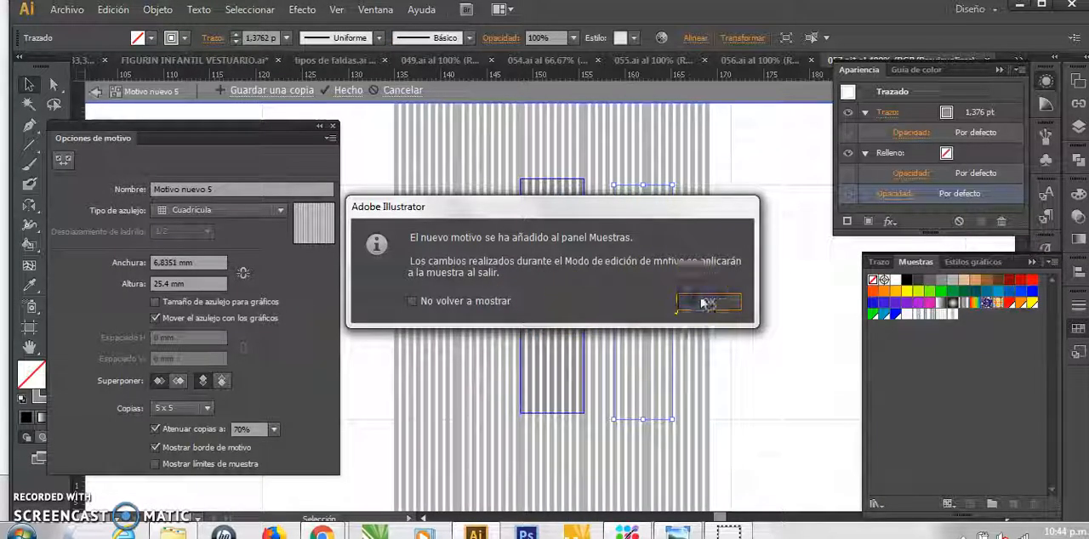
Try tile widths of 7 mm and 7,3 mm for the close rib pattern
left_click_drag(178, 262, 114, 265)
type("7")
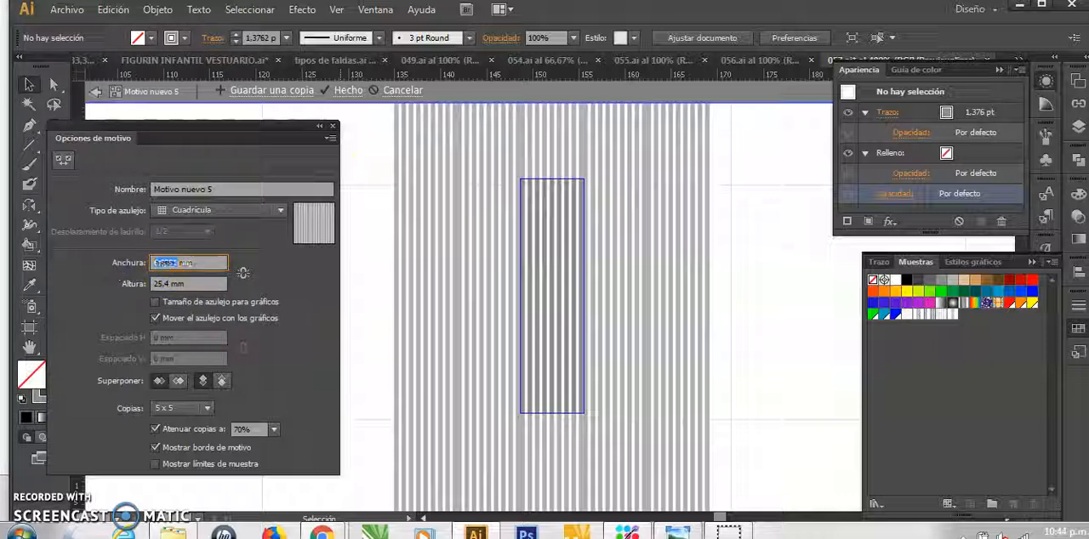
left_click(202, 284)
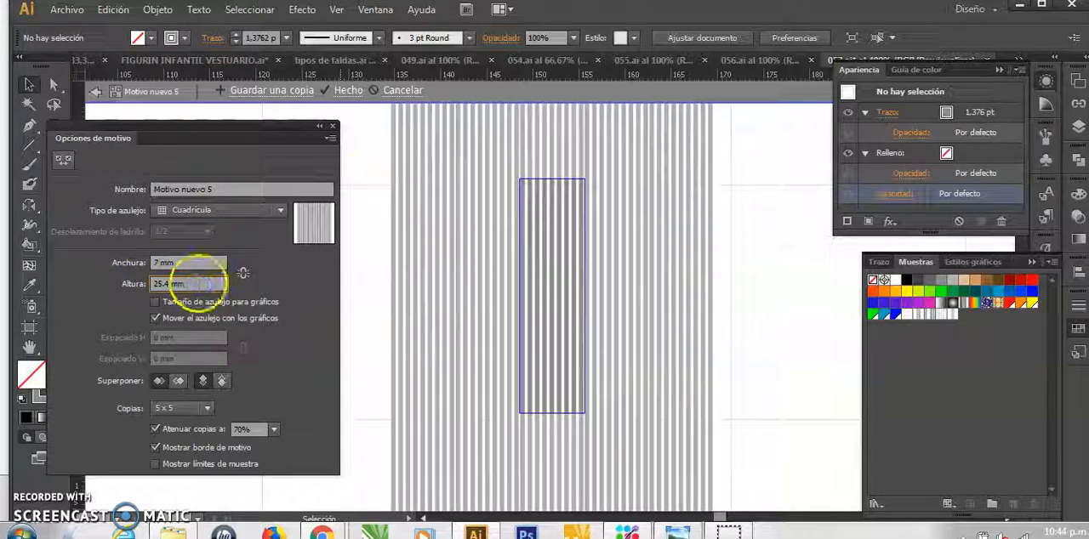
left_click(159, 263)
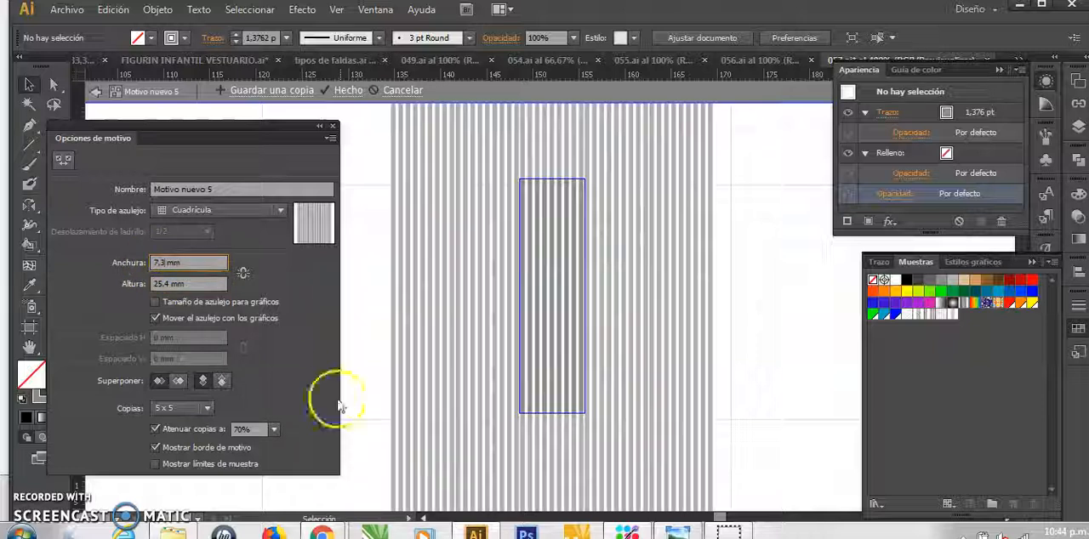
left_click(196, 283)
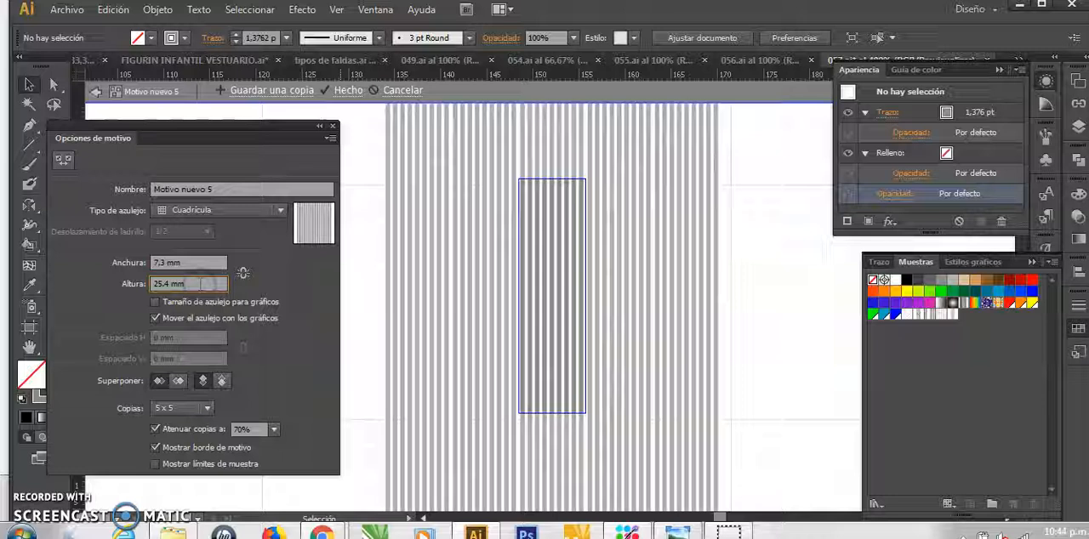
Try narrower tile widths of 7,25 mm and 7,23 mm for the close rib pattern
left_click(160, 263)
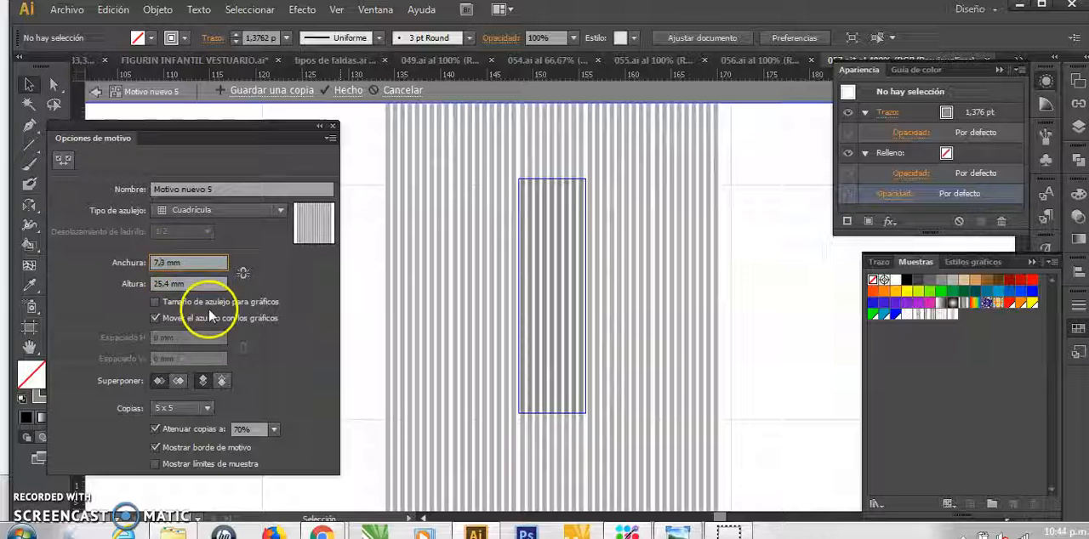
type("25")
left_click(206, 284)
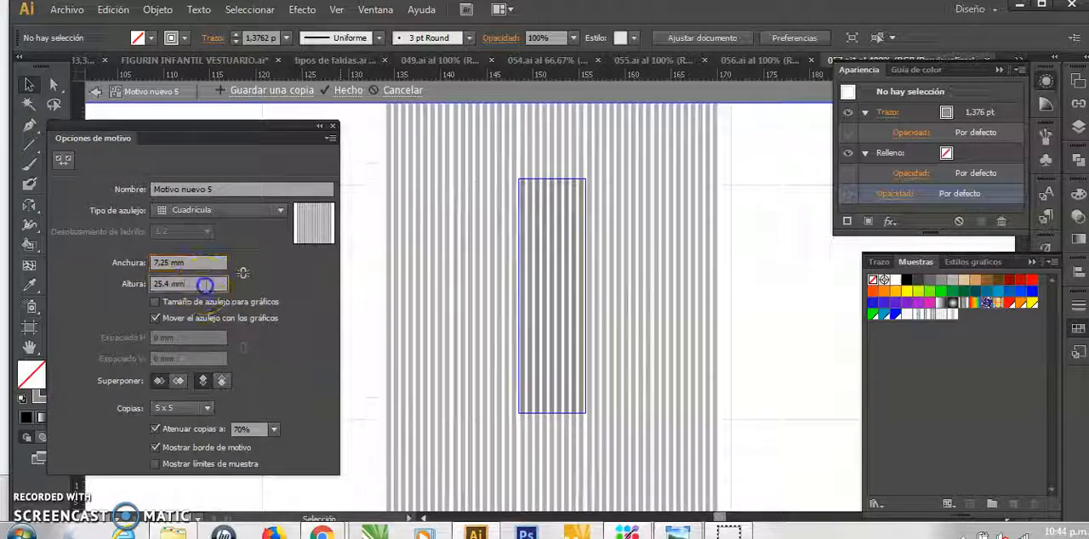
left_click(172, 262)
key("BackSpace")
type("3")
left_click(201, 284)
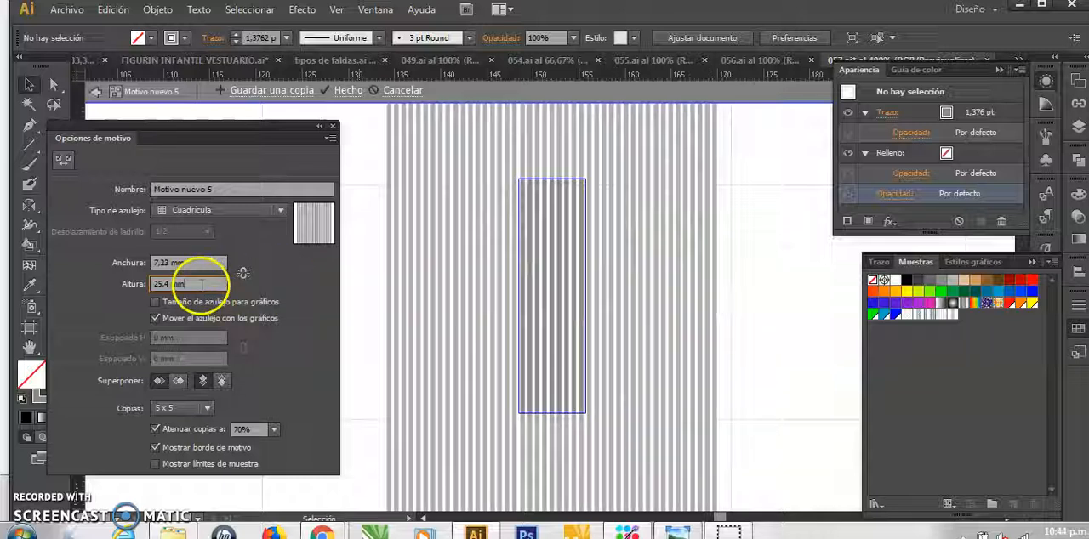
Set the close rib pattern's tile width to 7,21 mm
left_click(171, 262)
left_click(166, 262)
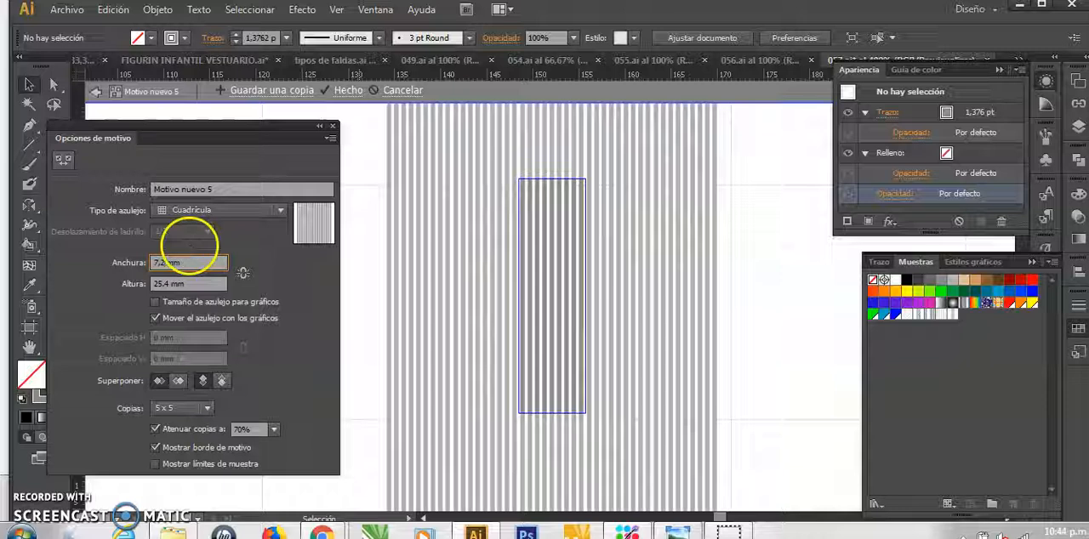
left_click(204, 284)
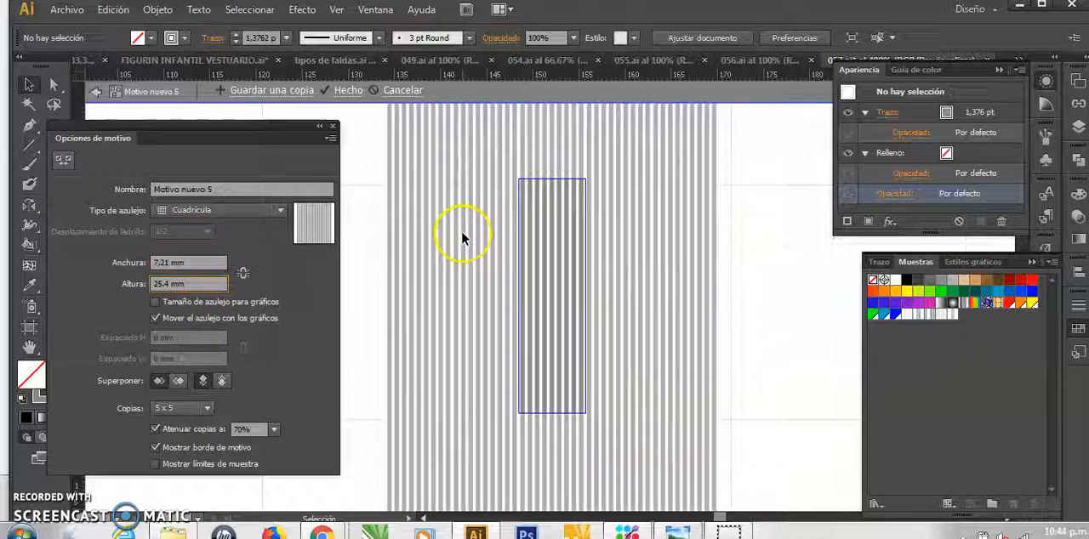
Set the close rib pattern's tile width to 7,20 mm and finish editing the pattern
left_click(200, 261)
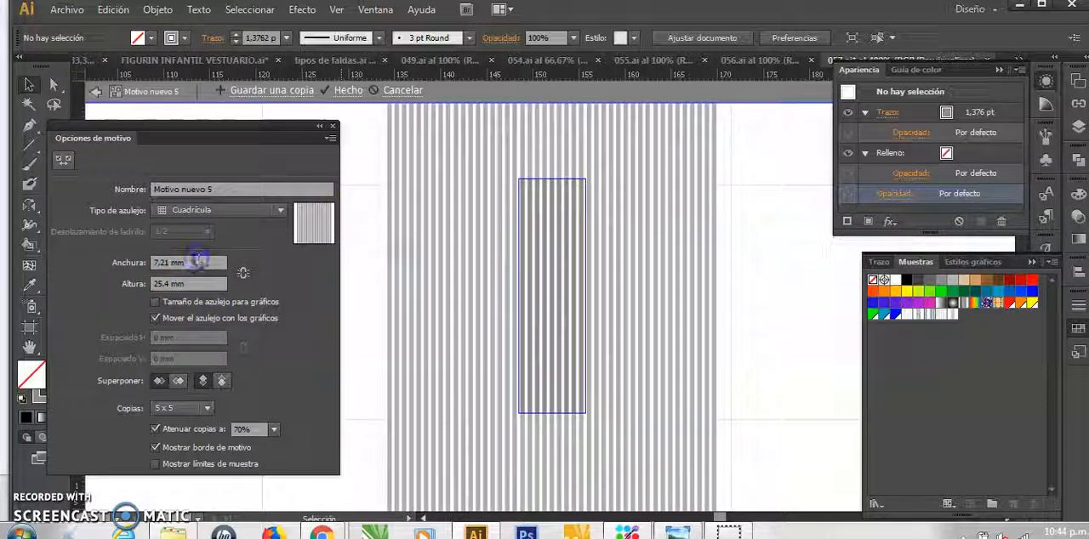
left_click(173, 264)
left_click(225, 343)
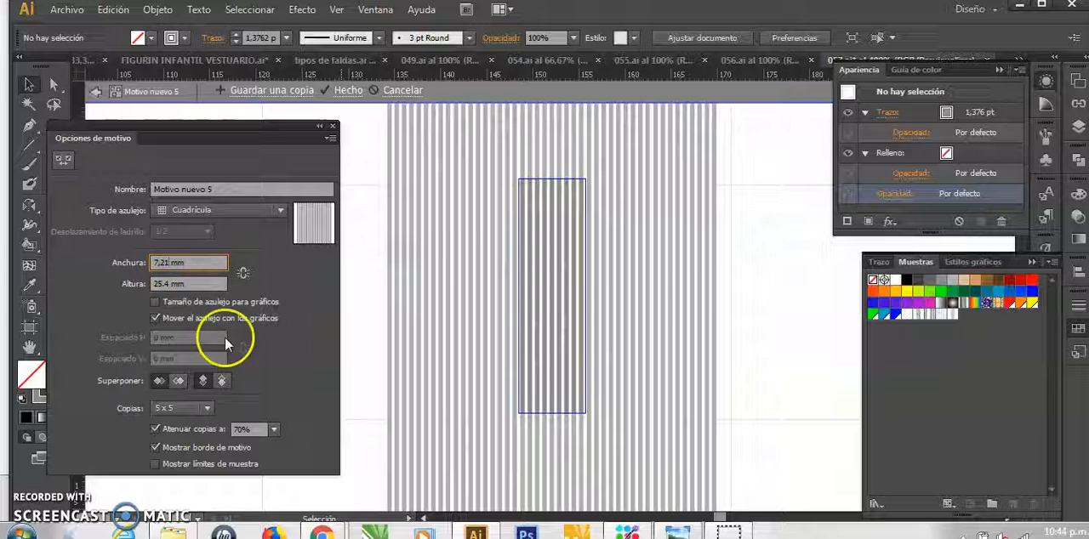
left_click(194, 283)
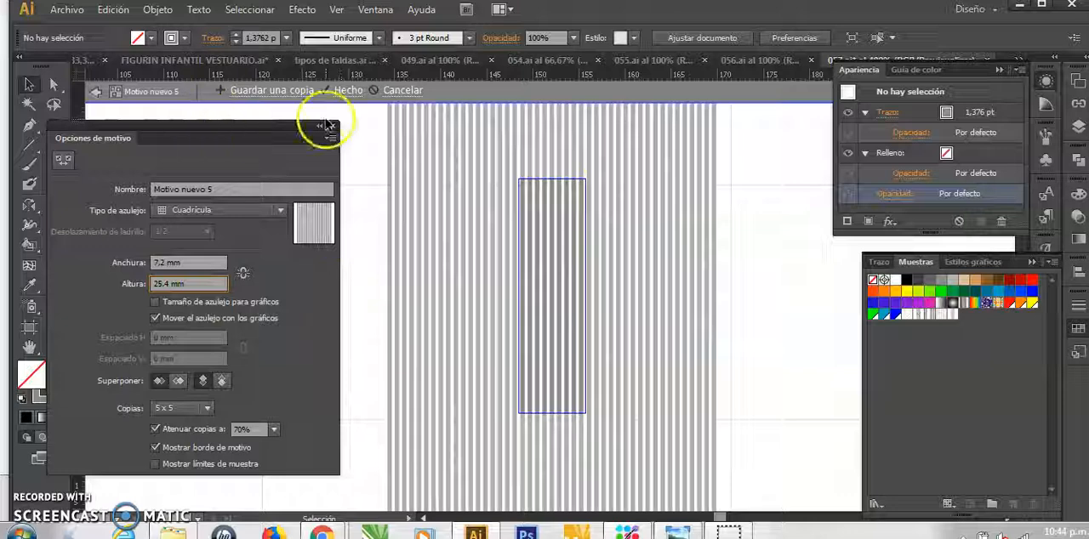
left_click(353, 91)
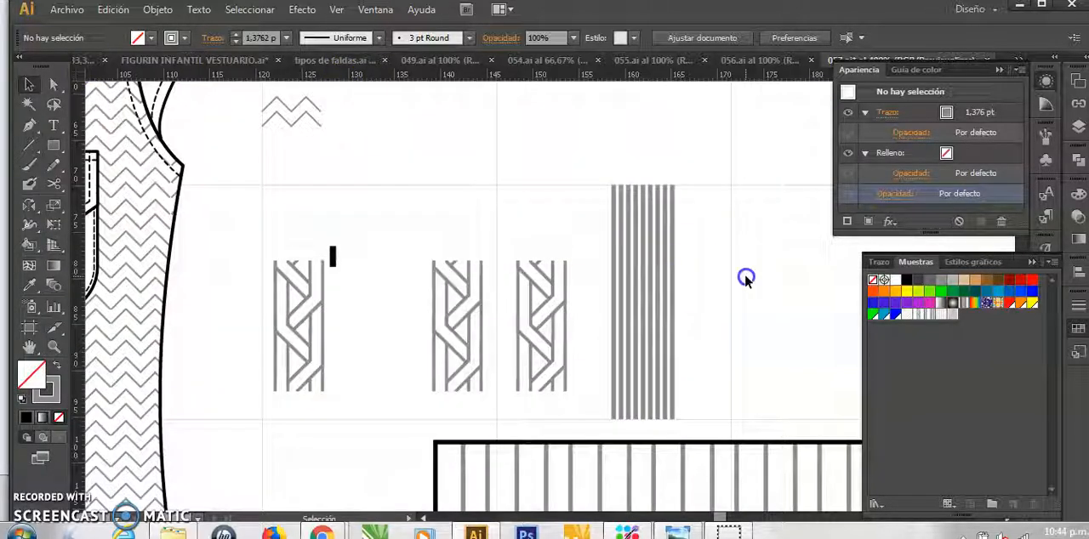
Fill the long sample rectangle beneath the drawn motifs with the new close rib pattern swatch
key("ctrl+minus")
key("ctrl+minus")
key("ctrl+minus")
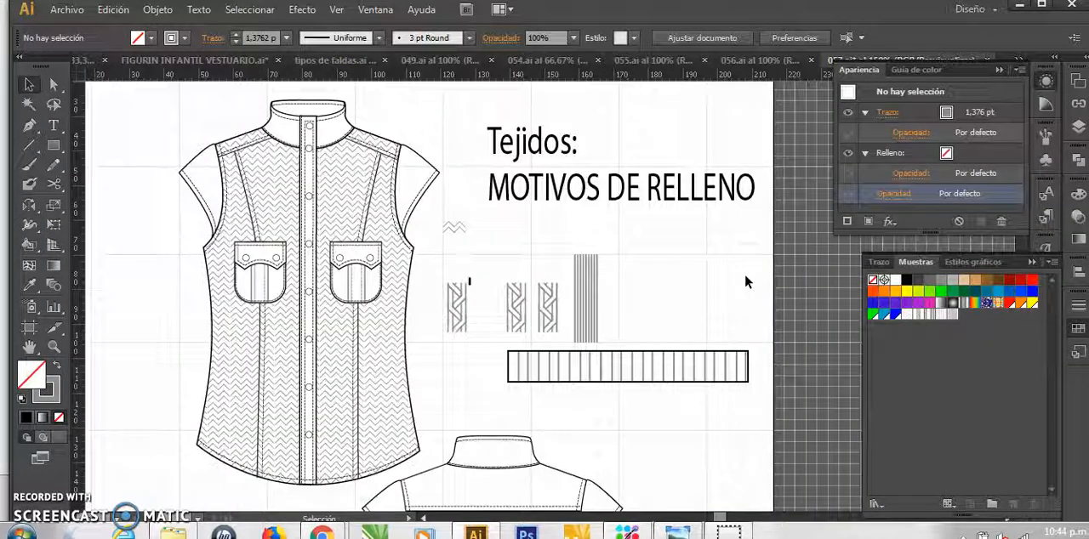
double_click(698, 357)
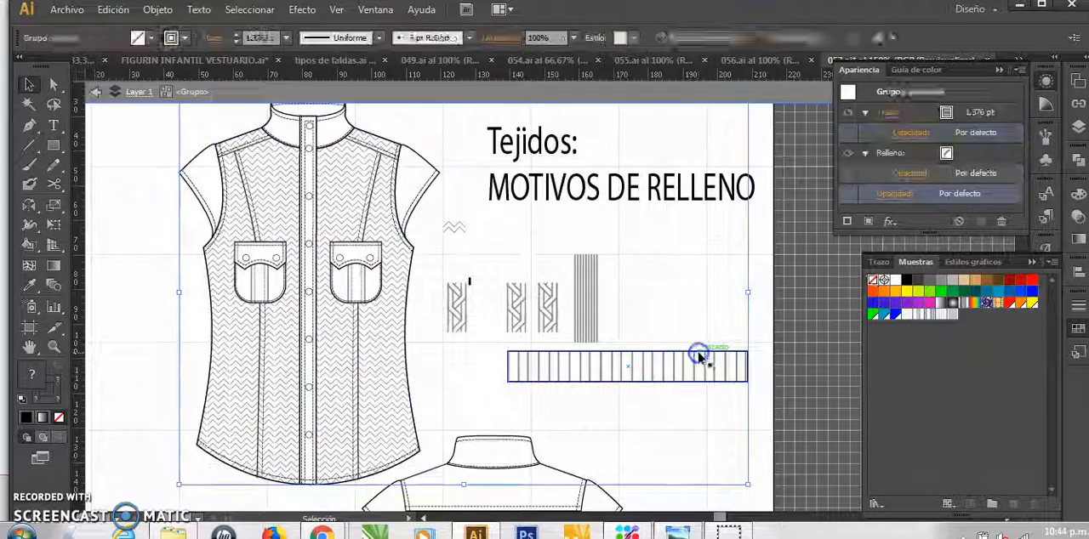
left_click(951, 314)
left_click(672, 410)
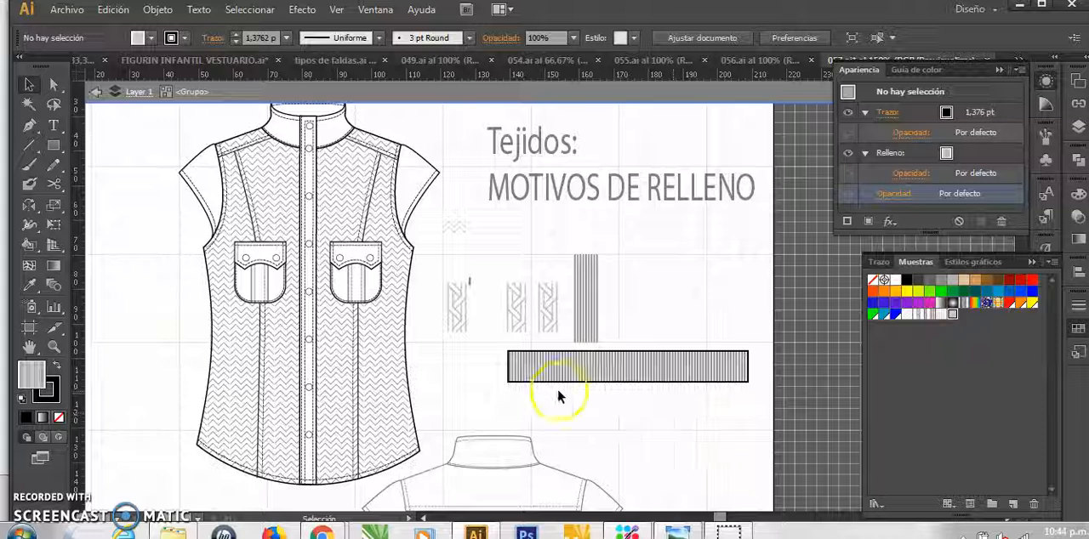